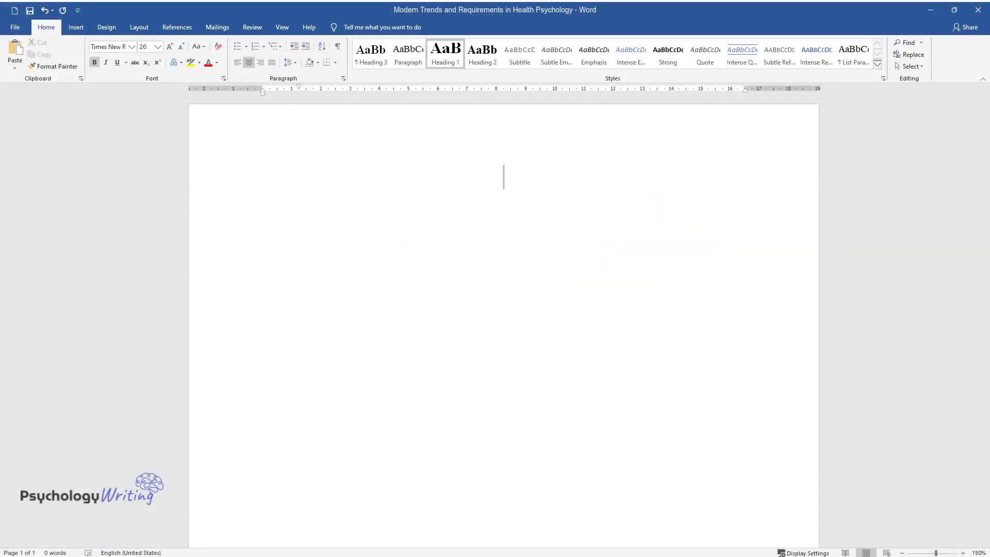
Type the title 'Modern Trends and Requirements in Health Psychology' and an 'Introduction' heading.
text(Modern Trends)
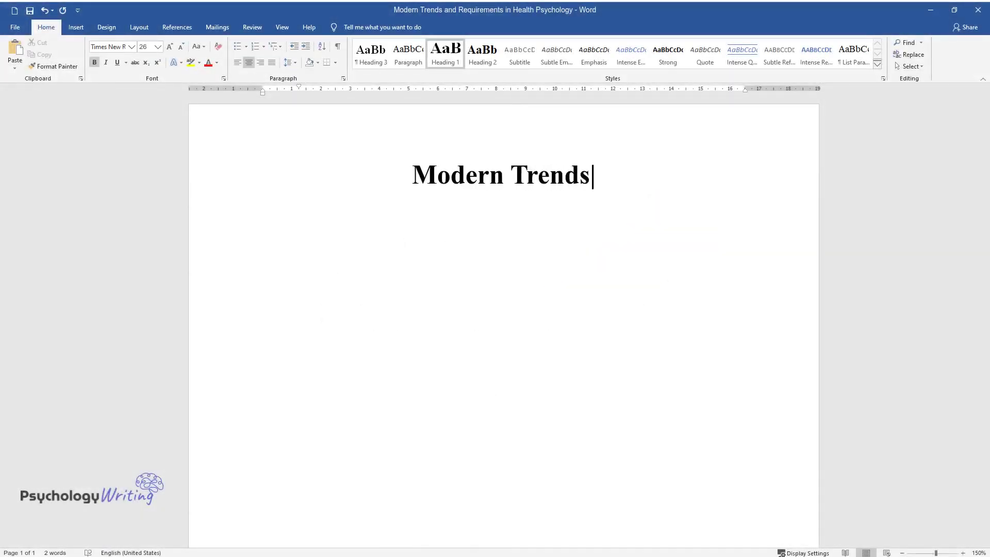
text( and Requirements in Health Psychology)
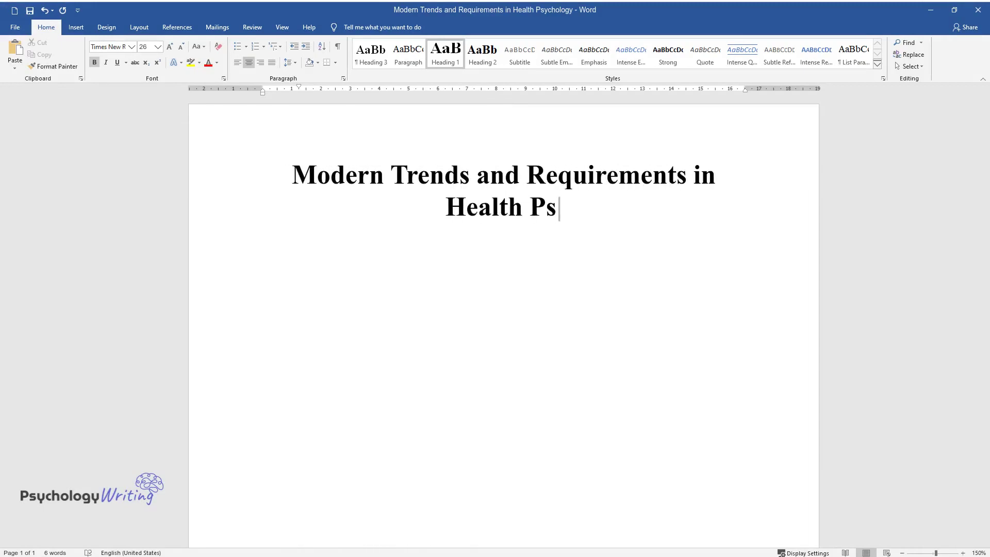
key(Return)
text(Introduction)
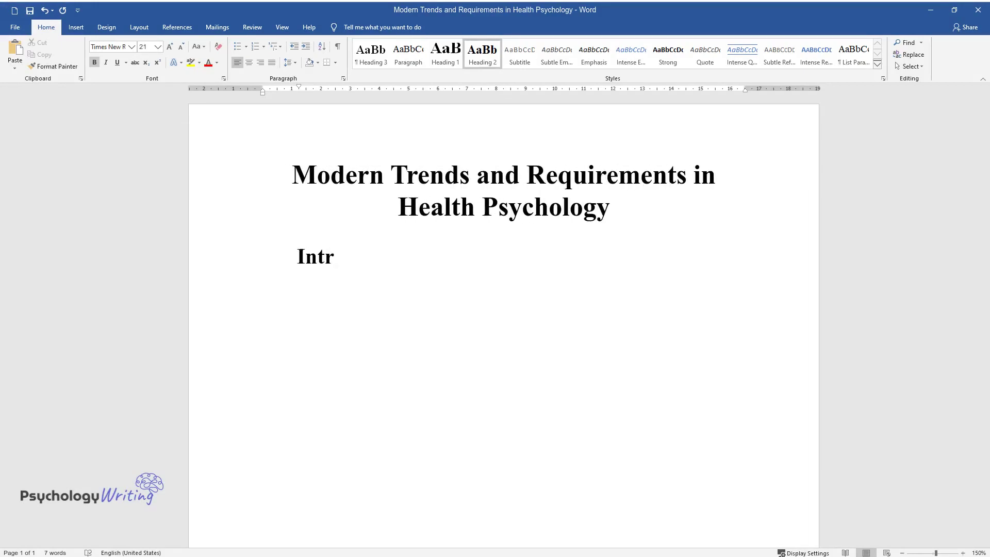
key(Return)
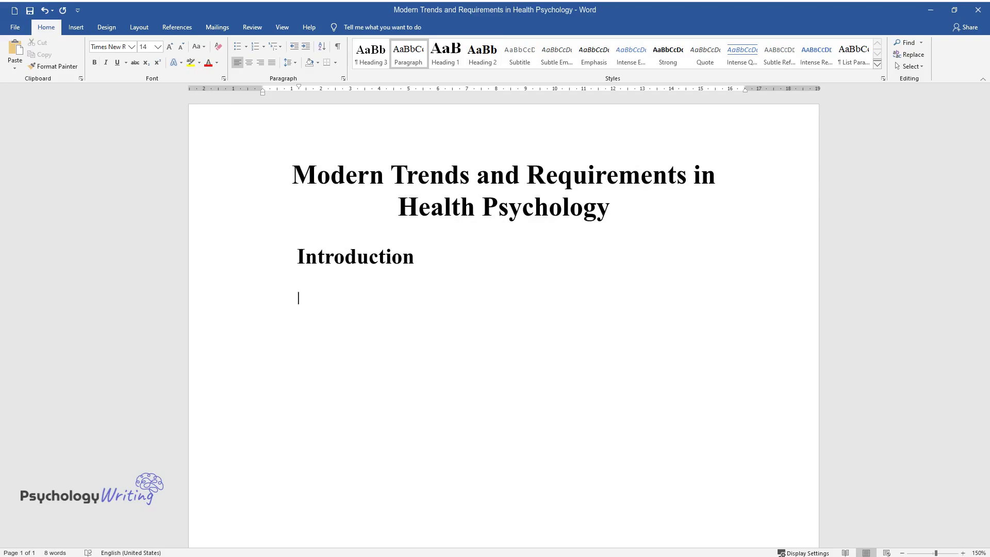
Write the introduction paragraph on physical and mental health, ending 'modern trends.'.
text(While one’s physical health and )
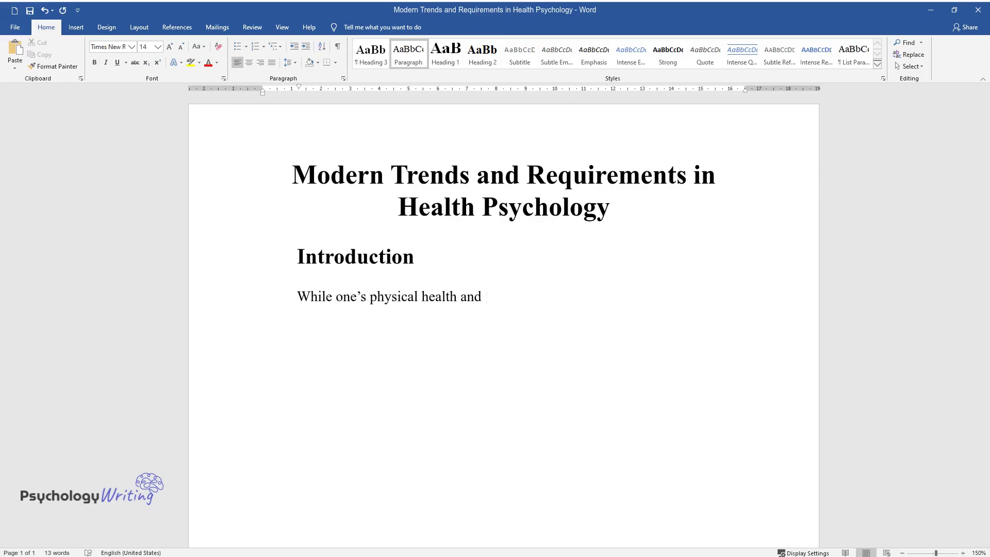
text(mental condition may seem separate )
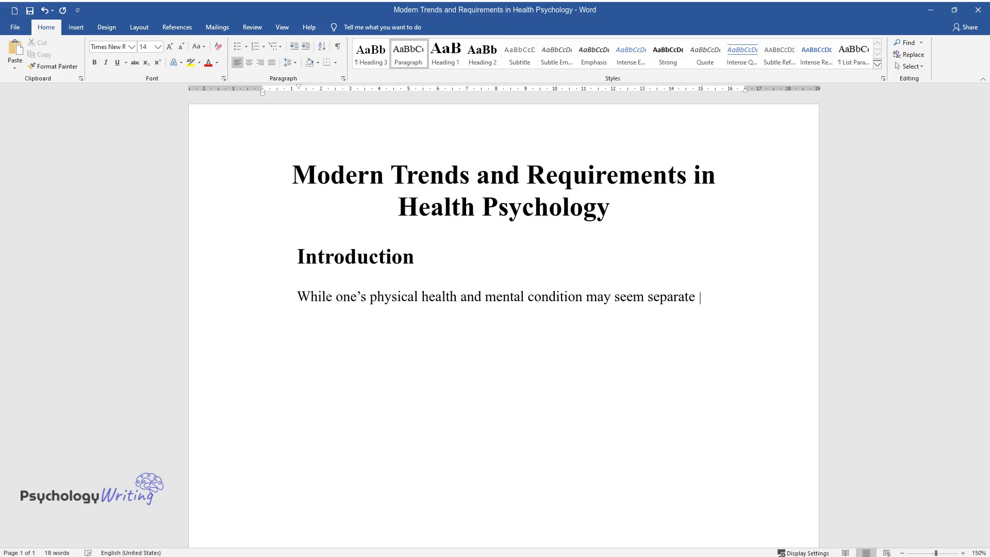
text(notions, they are deeply intertwine)
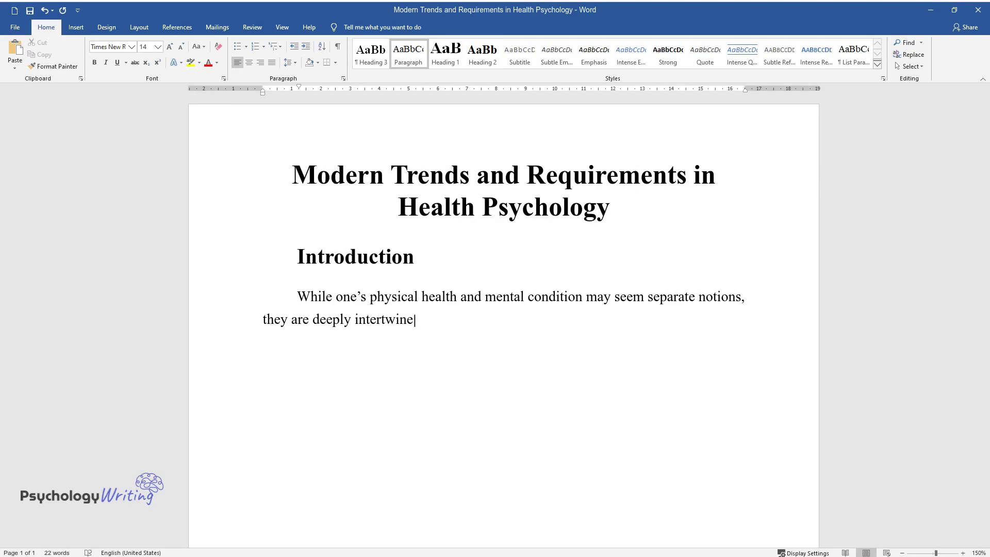
text(d. Therefore, a special field appea)
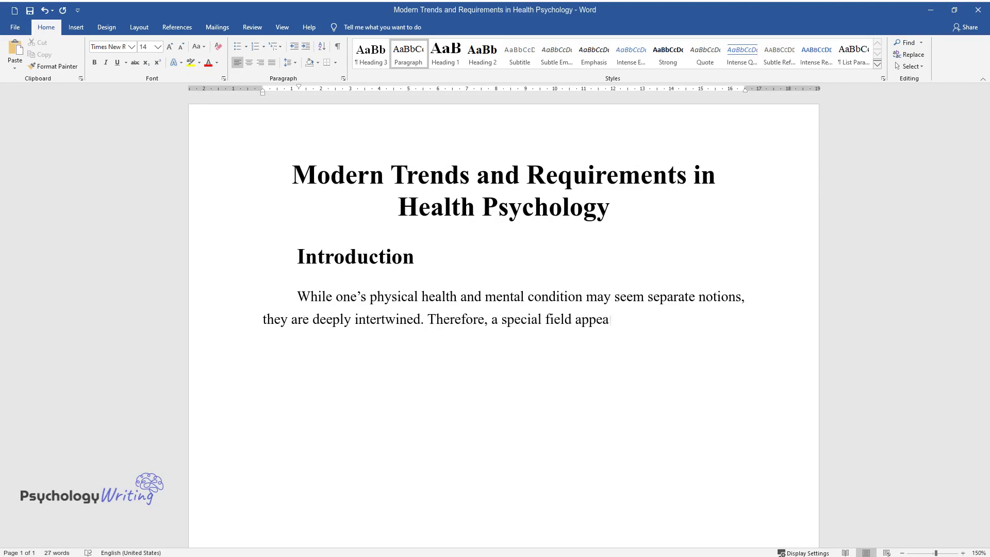
text(red to examine this connect)
text(ion in a )
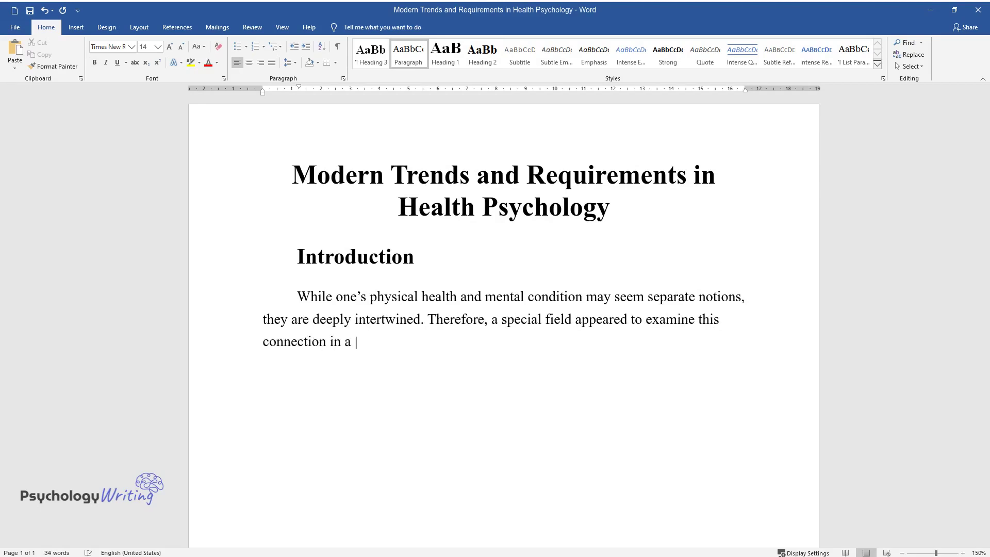
text(variety of settings. Health psycho)
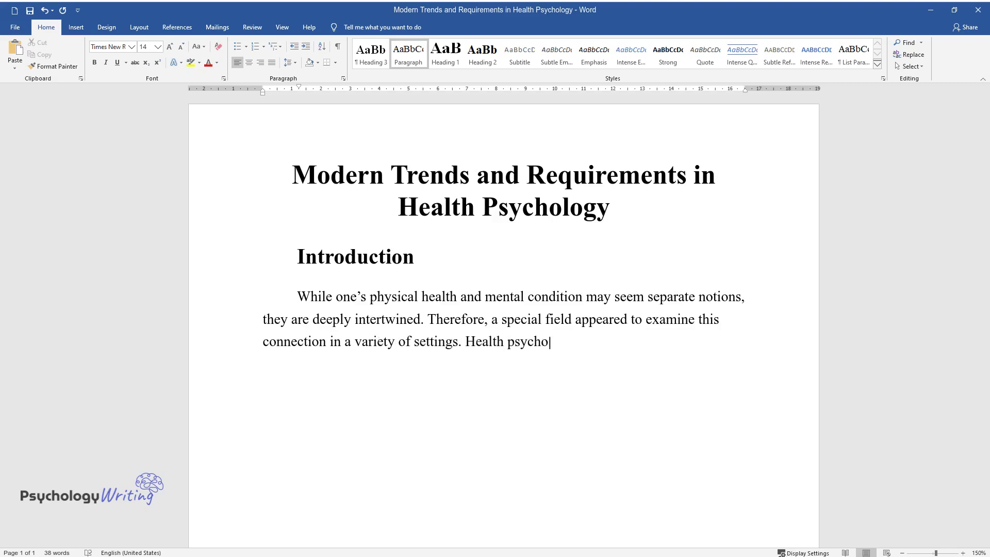
text(logy is applied in clinical setting)
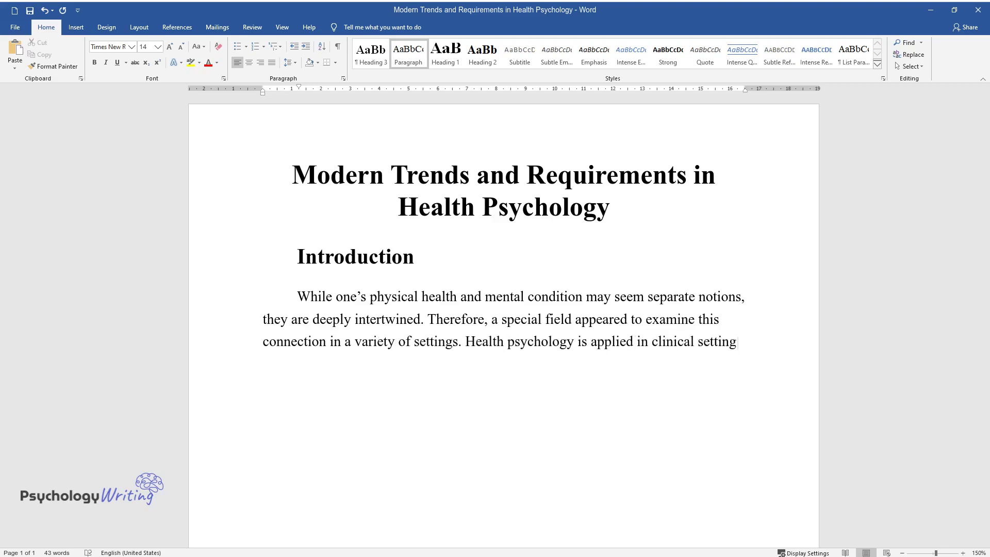
text(s, as well as in a range of studies )
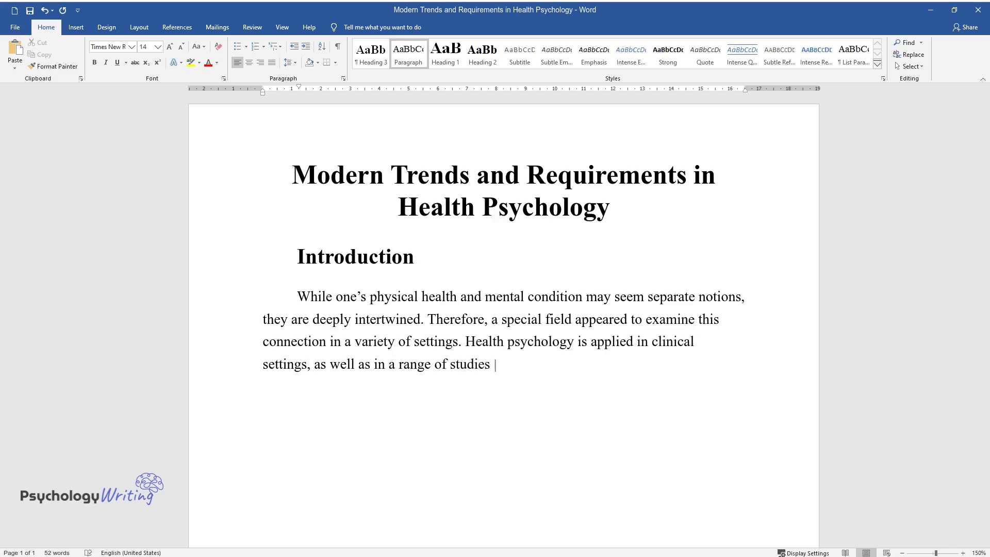
text(that evaluate the impact of behavio)
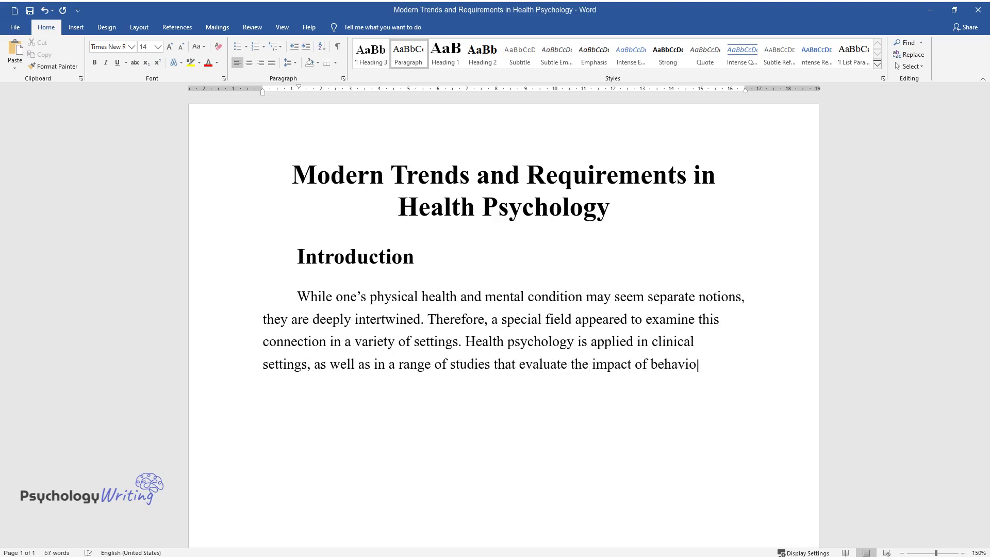
text(r on one's health, guiding in respe)
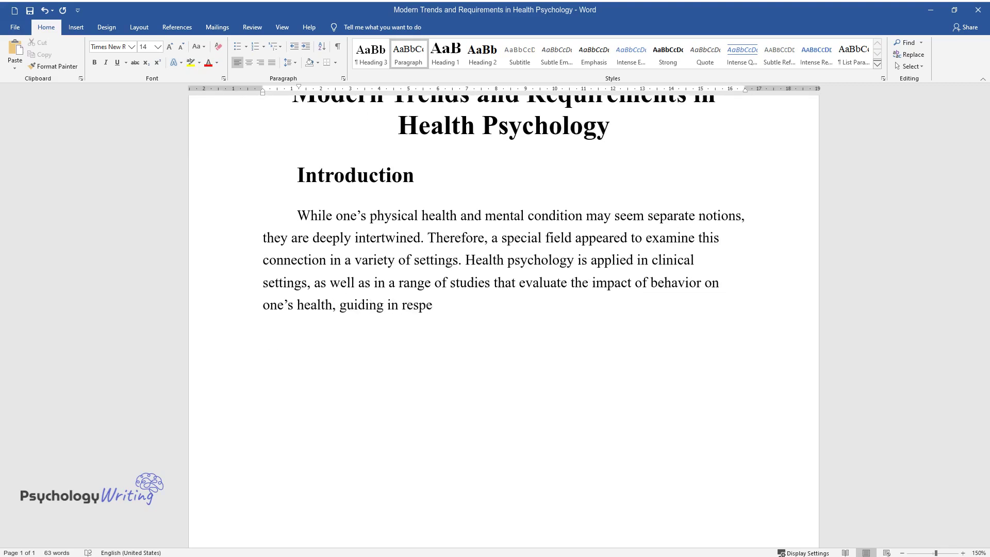
text(ct to illness prevention. The purpo)
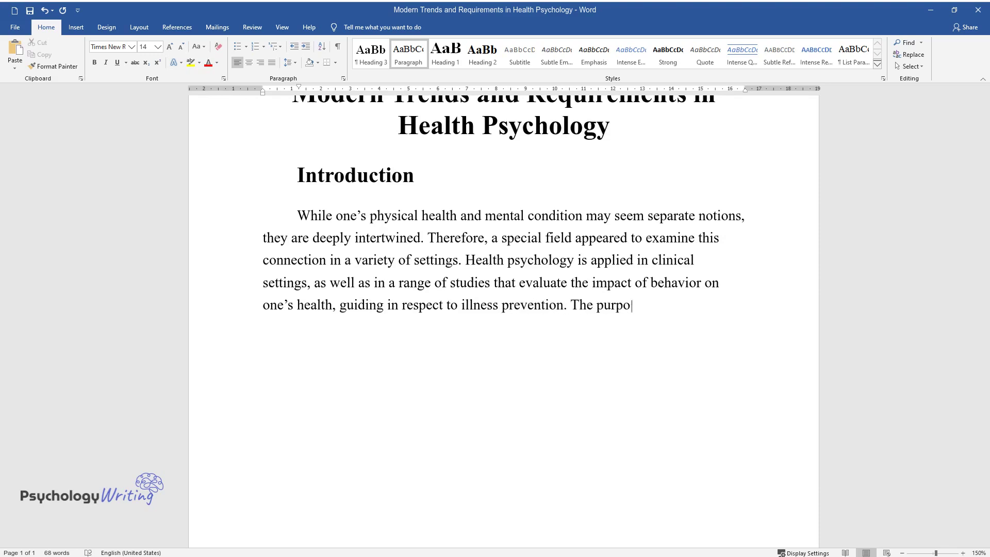
text(se of this paper is to examine the )
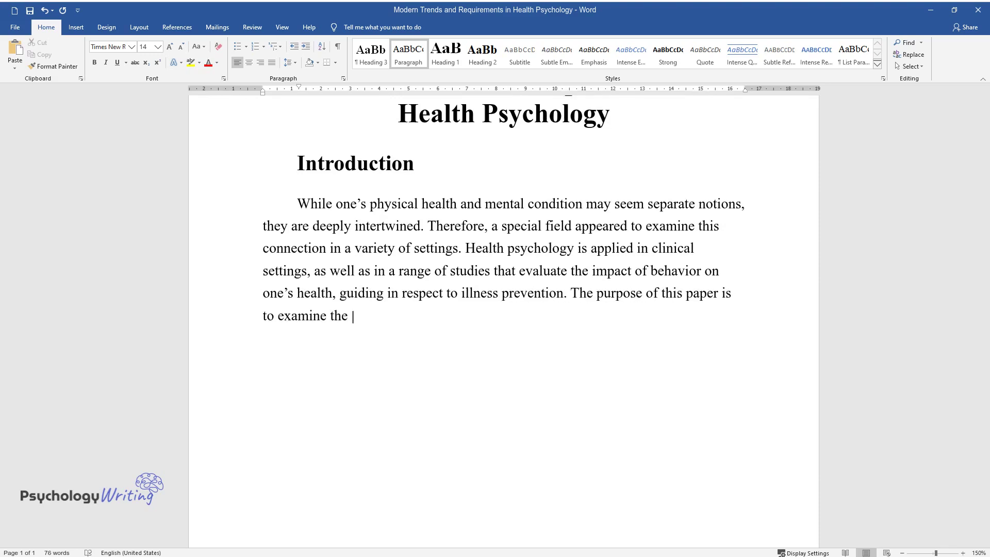
text(field of health psychology in terms)
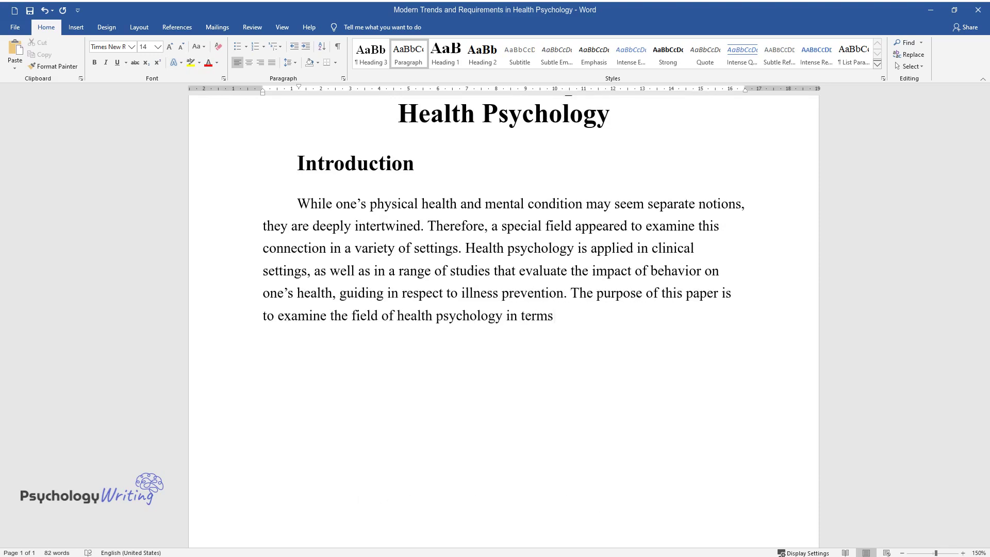
text( of employment opportunities and requirements, as well as mod)
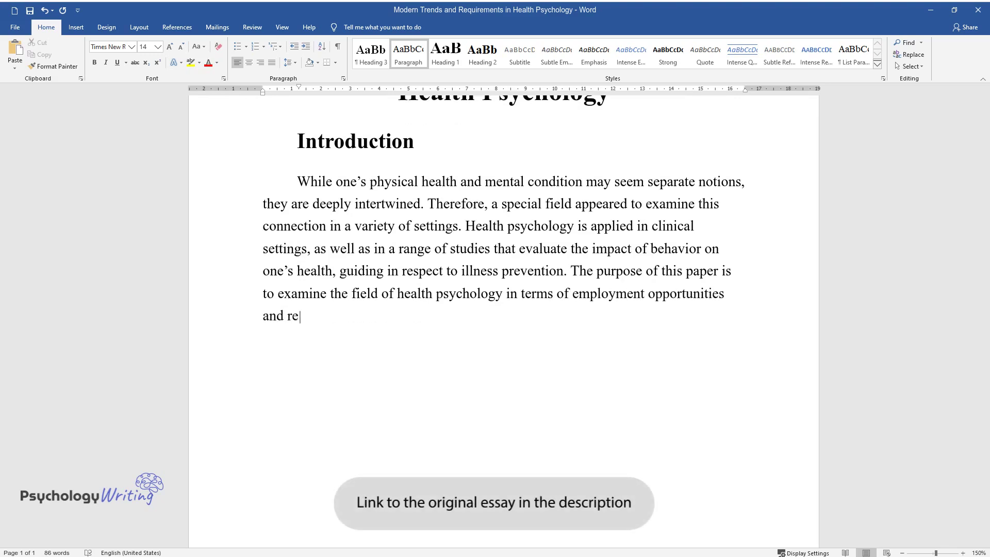
text(ern trend)
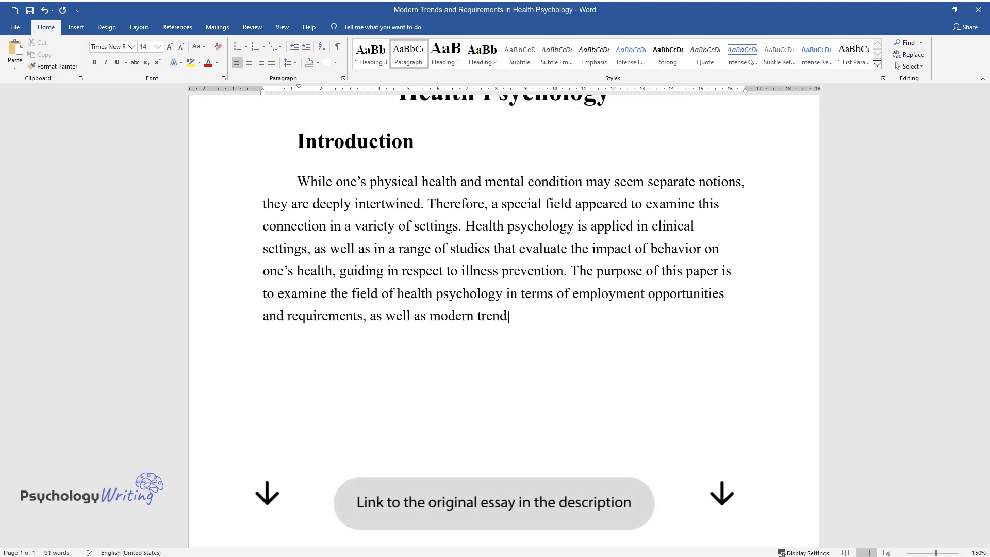
text(s.)
key(Return)
key(ctrl+alt+2)
Add the 'Health Psychologists' Area of Expertise' heading with its paragraph on Shaw's five groups.
text(Health Psych)
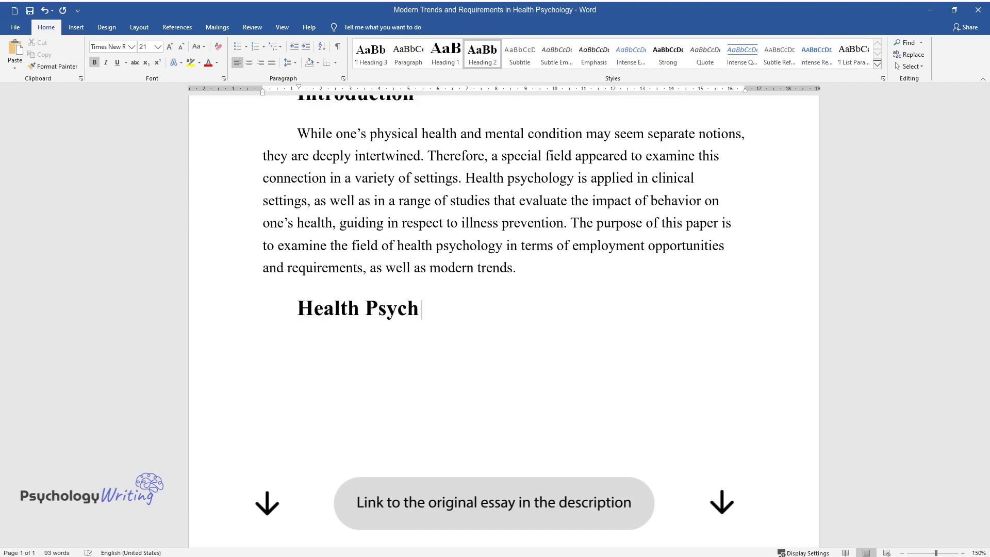
text(ologists' Area of Expertise)
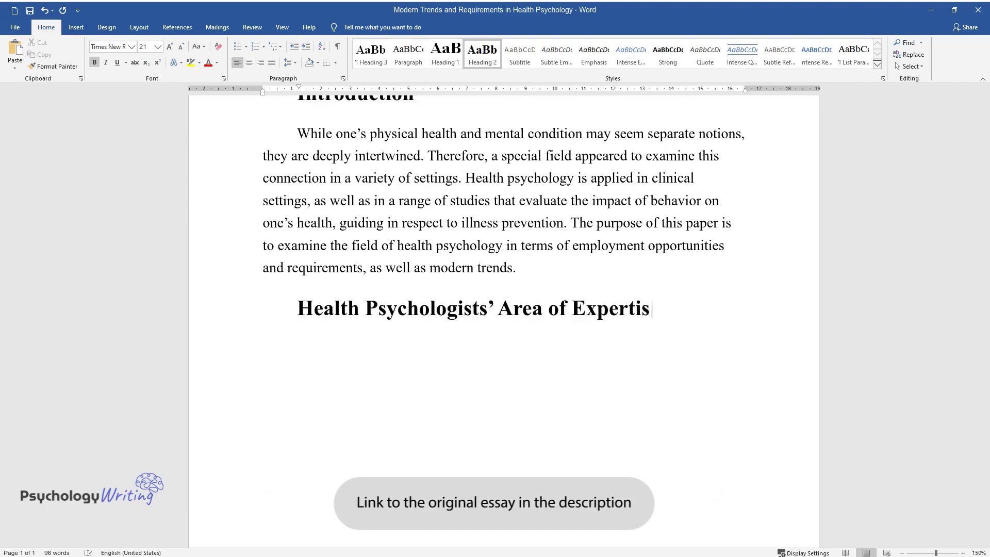
key(Return)
text(Health psycholog)
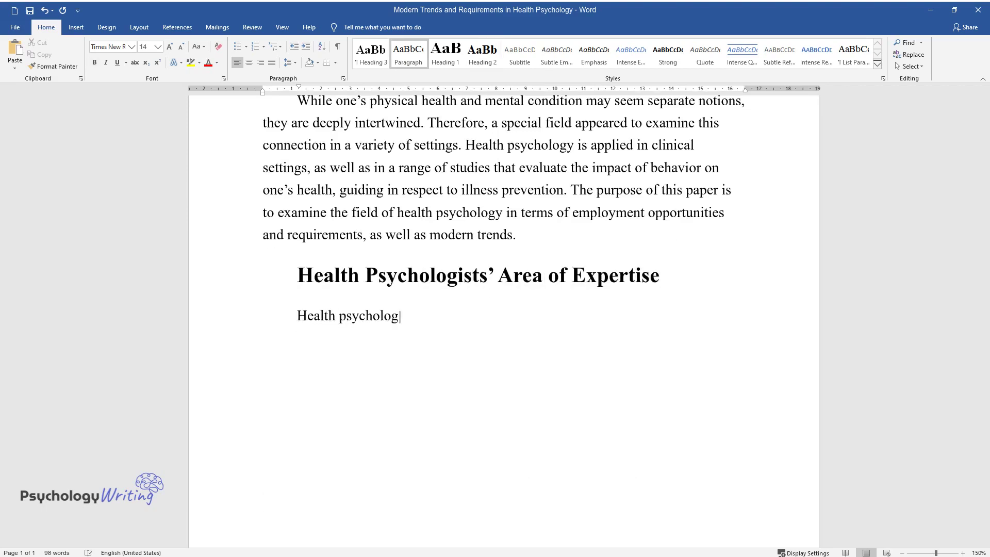
text(y is a broad field that comprises)
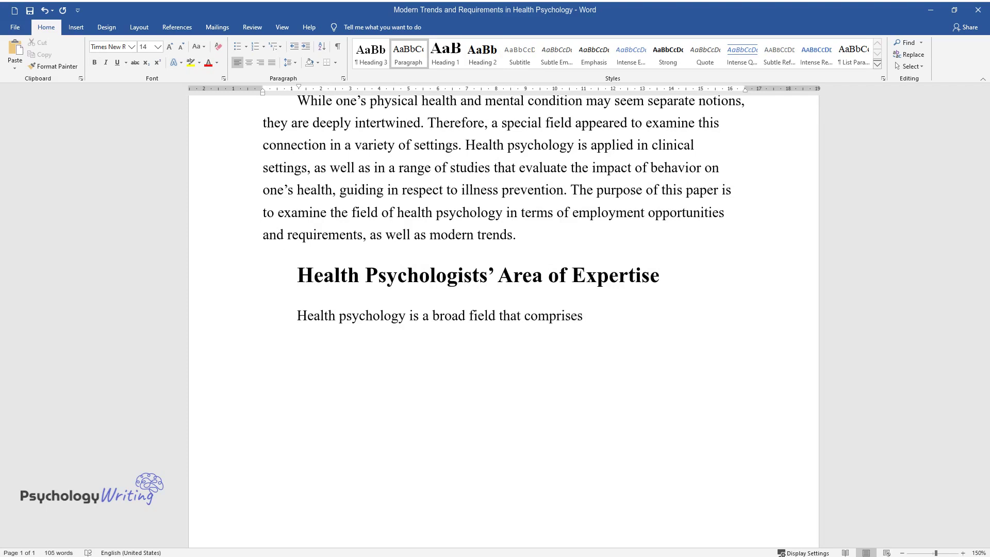
text( a large number of aspects. Shaw notes th)
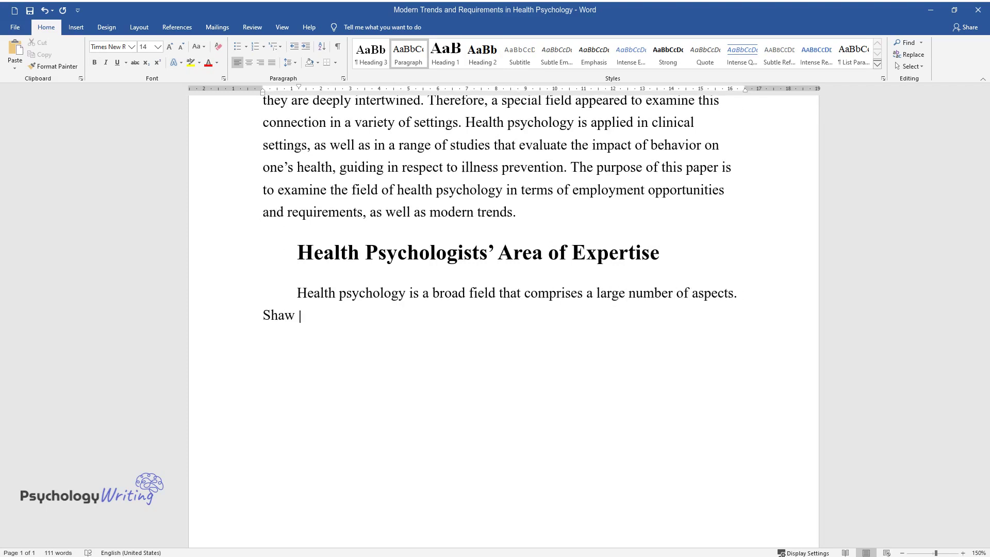
text(at it examines the correl)
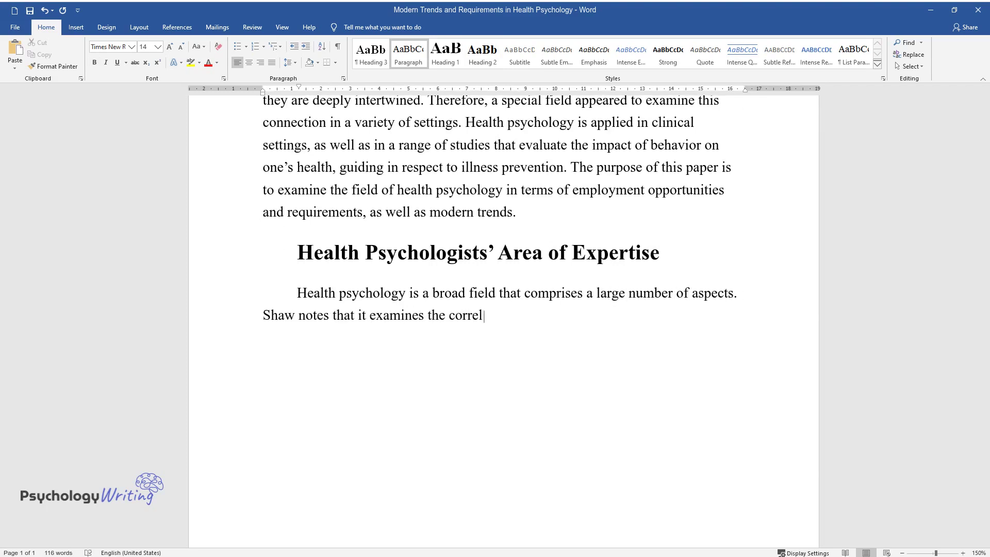
text(ation between one's health and mental, sociologi)
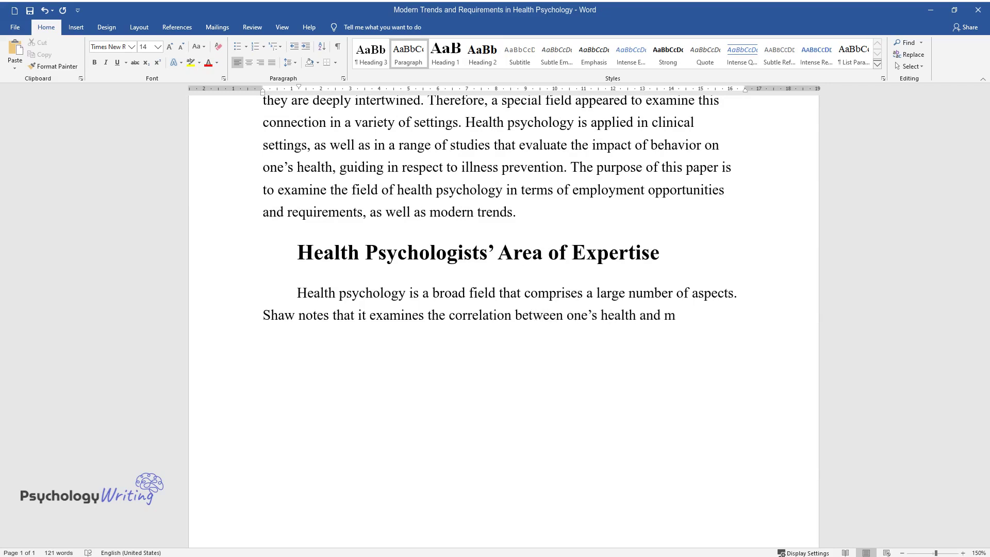
text(cal, and behavior)
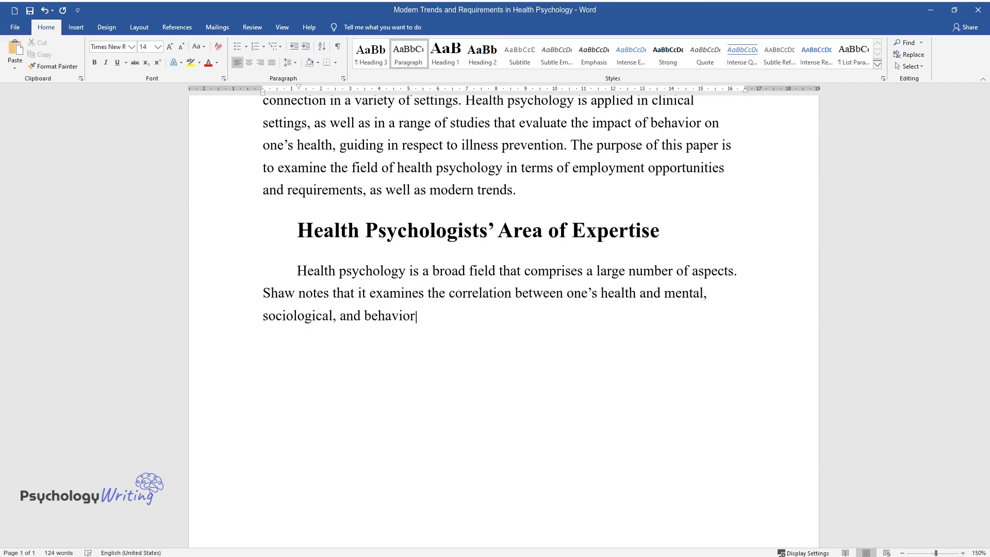
text(al factors. Therefore, health ps)
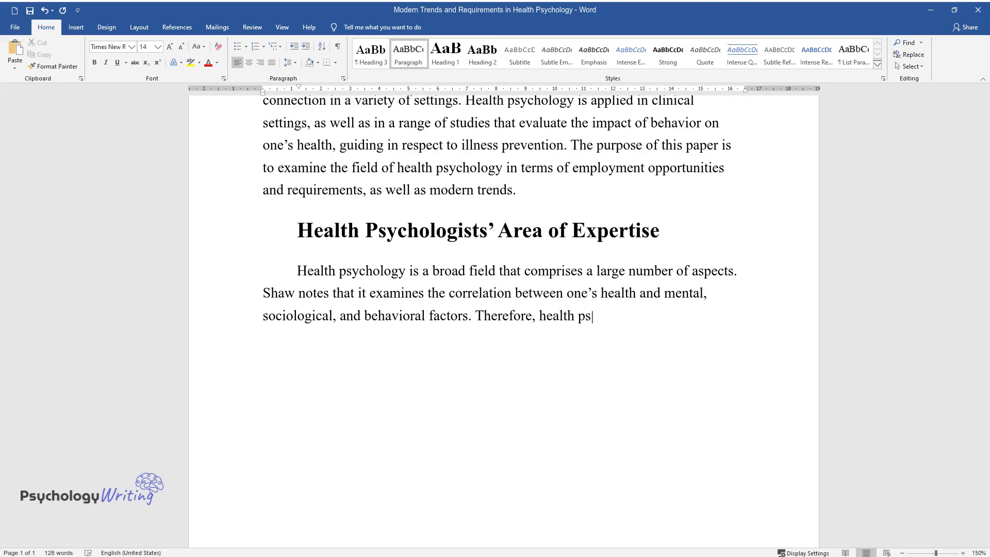
text(ychology is applied in a variety o)
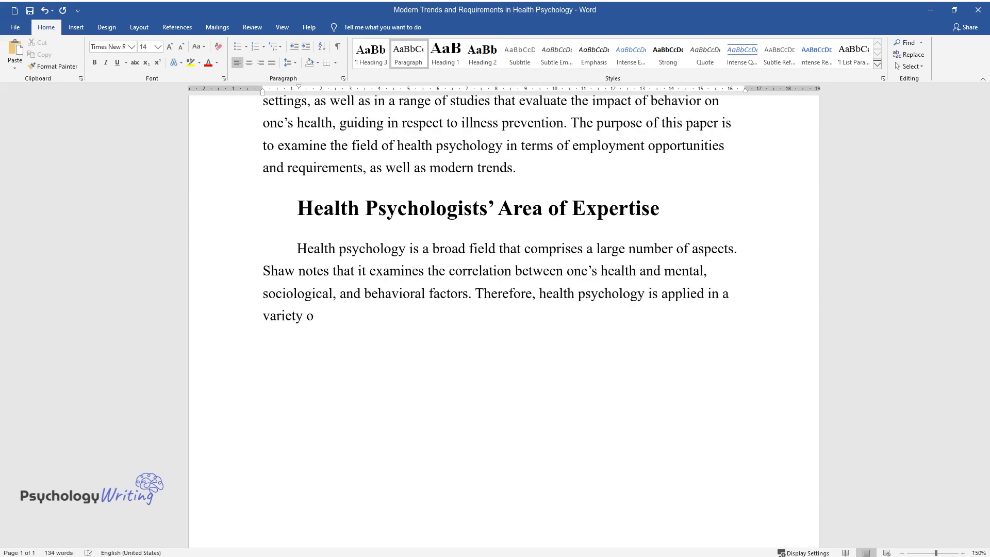
text(f settings, performing clinical )
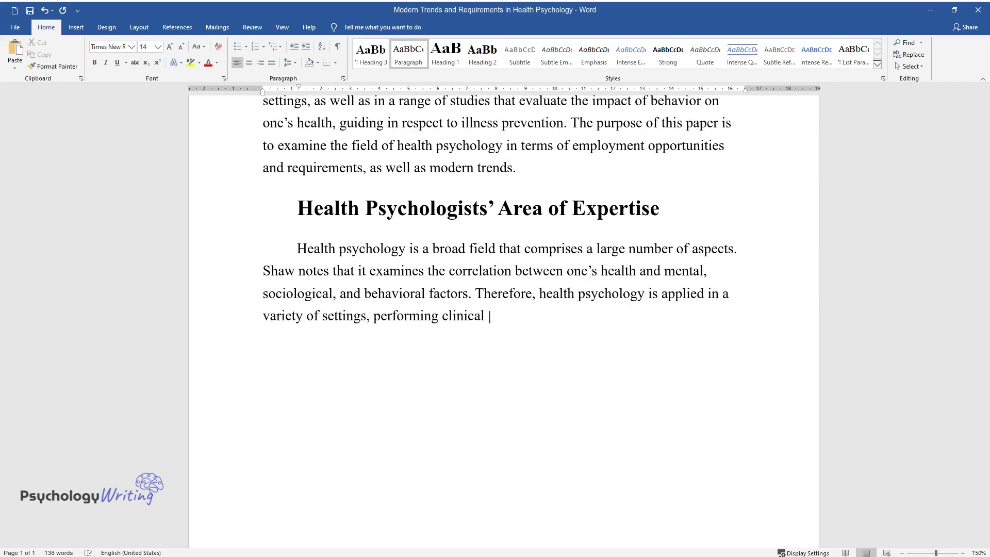
text(functions, and research. In gener)
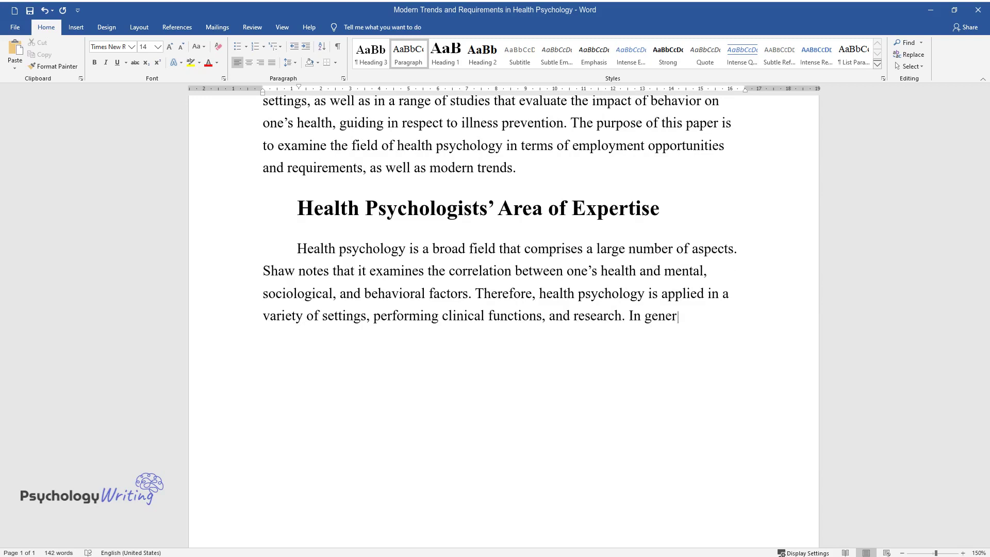
text(al, clinicians “engage in clinica)
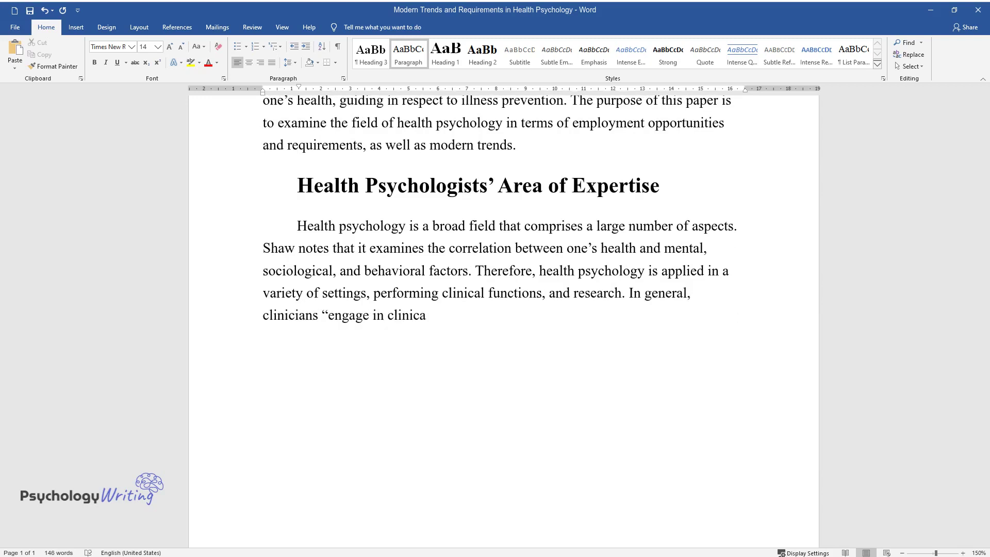
text(l encounters where they attempt t)
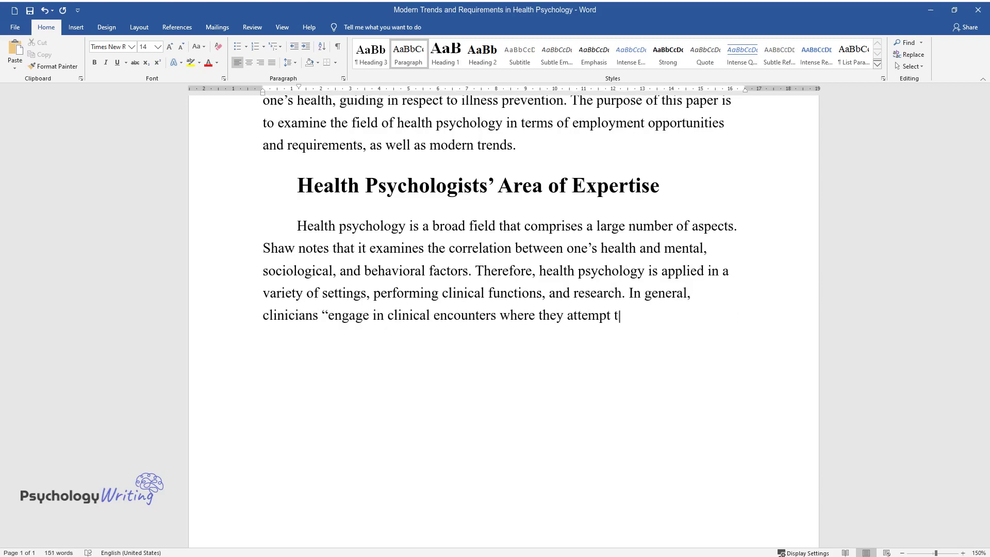
text(o determine the best behavior change approach for)
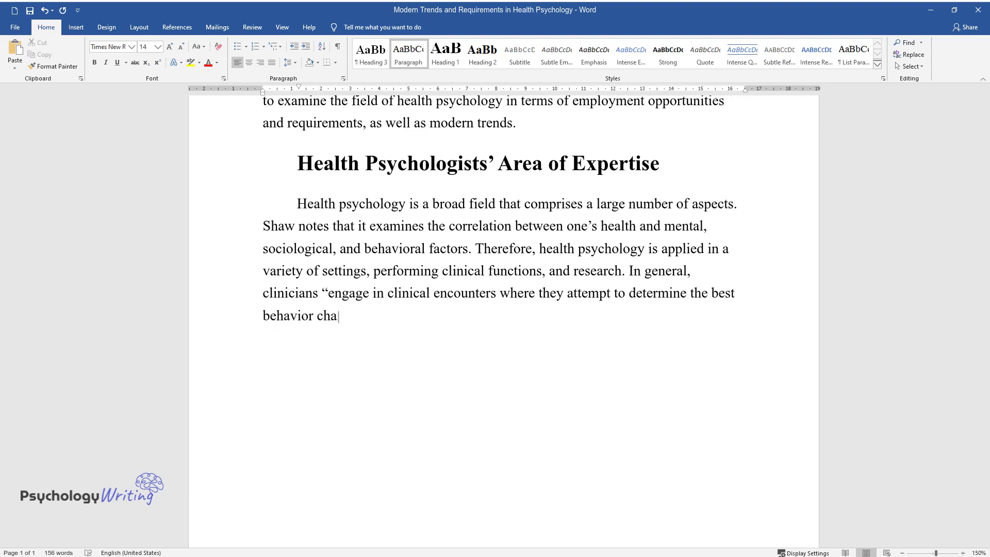
text( that particular)
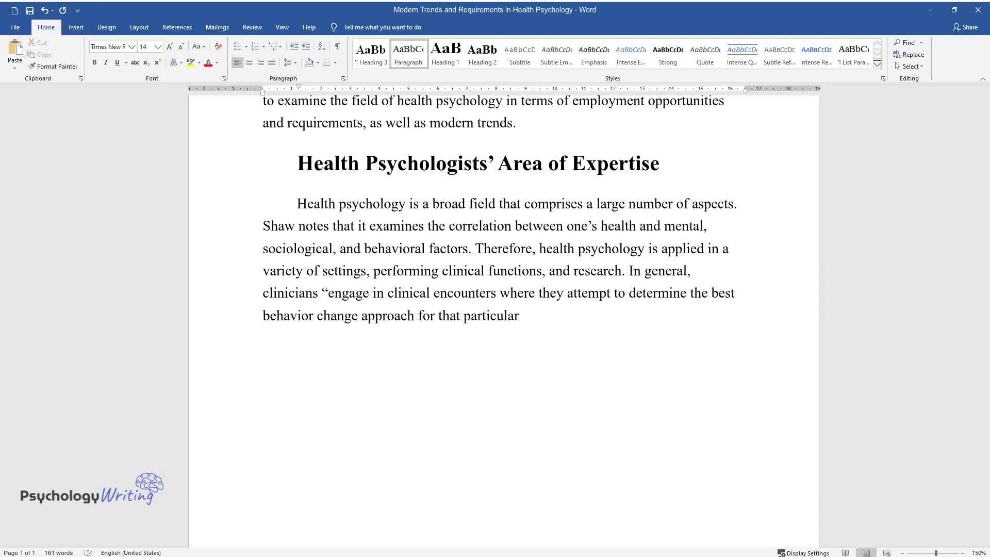
text( patient". O'Connor notes that pa)
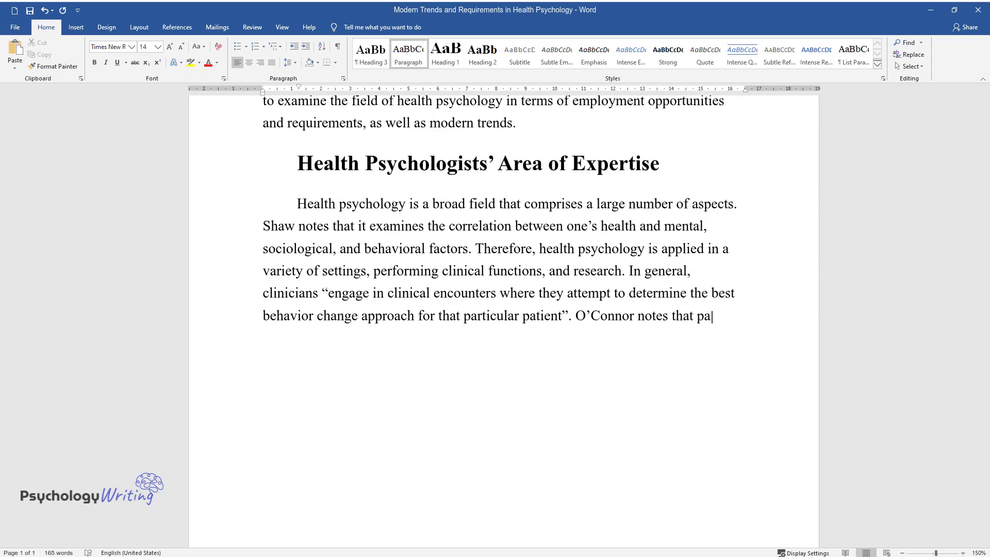
text(tients demonstrat)
text(e a range of var)
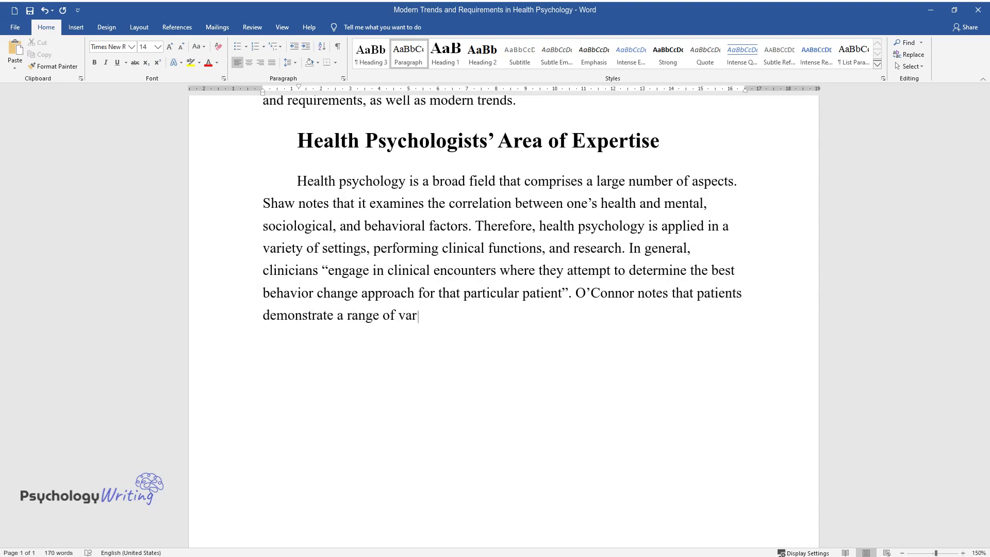
text(iables depending on their gender,)
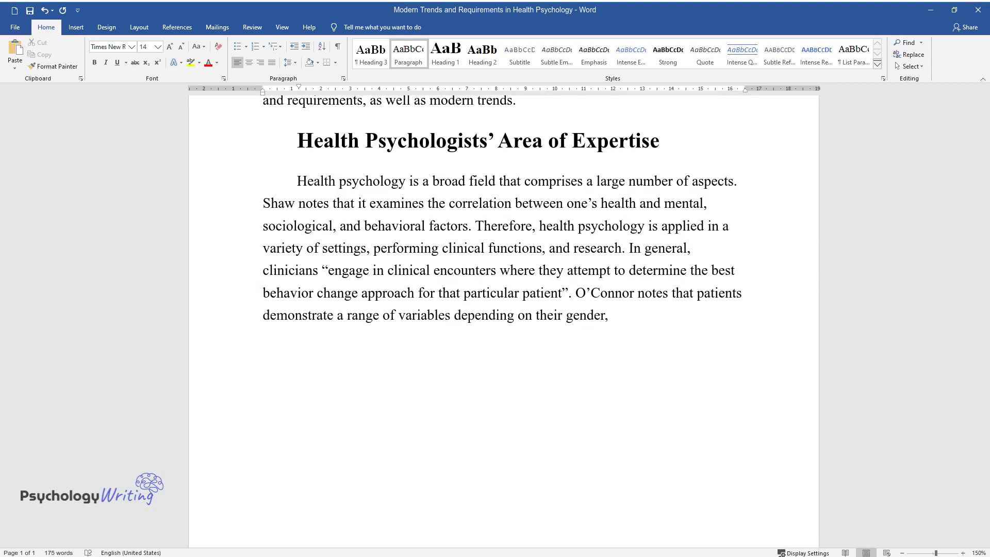
text( ethnicity, social status, and ed)
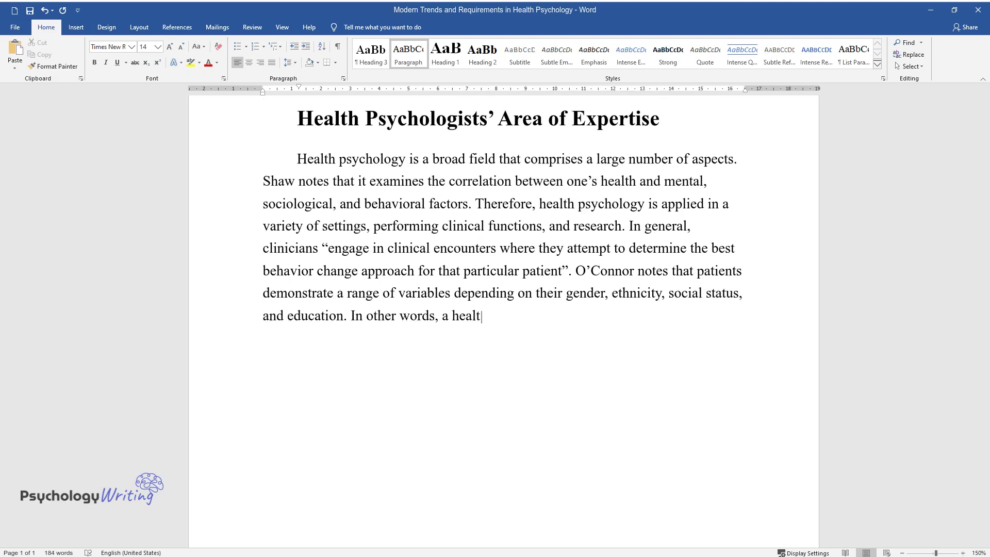
text(h psychologist's objectiv)
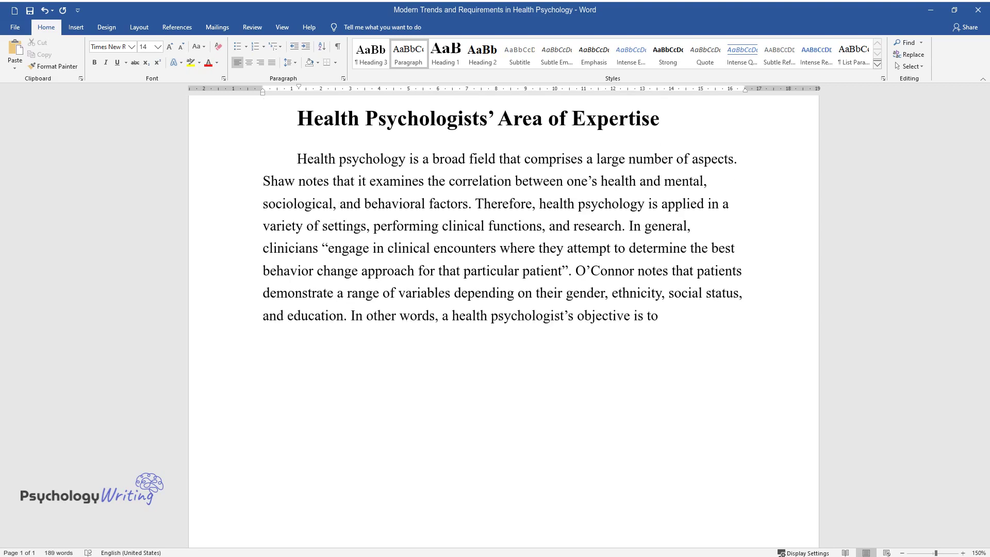
text(e is to analyze the impact of the aforeme)
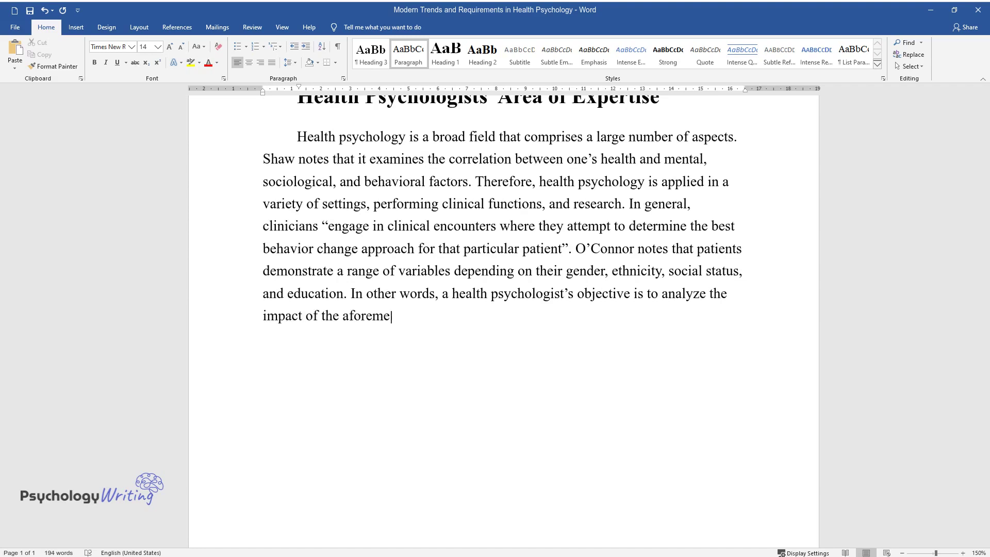
text(ntioned variables on an individu)
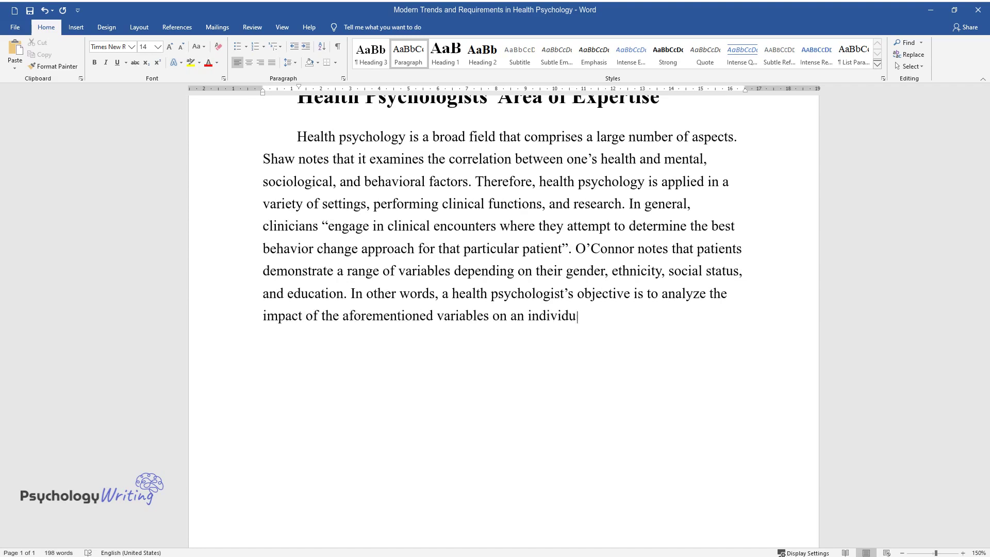
text(al's health and consider them in terms of improving treatm)
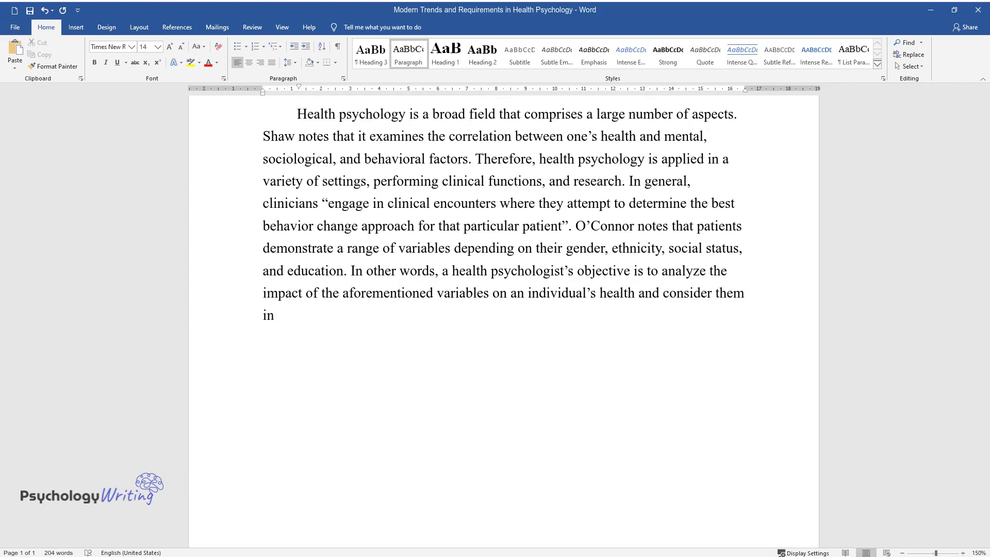
text(ent. Sha)
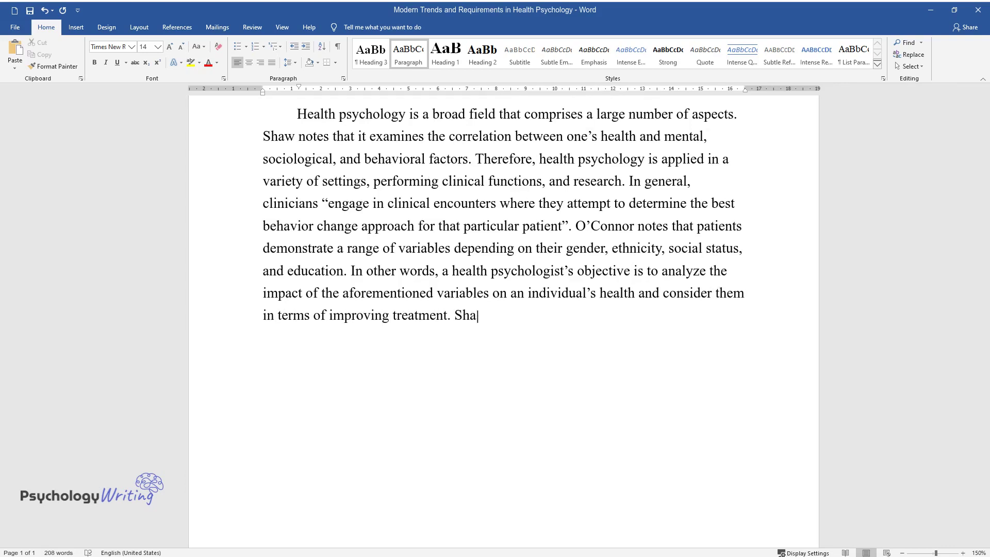
text(w divides the field into five maj)
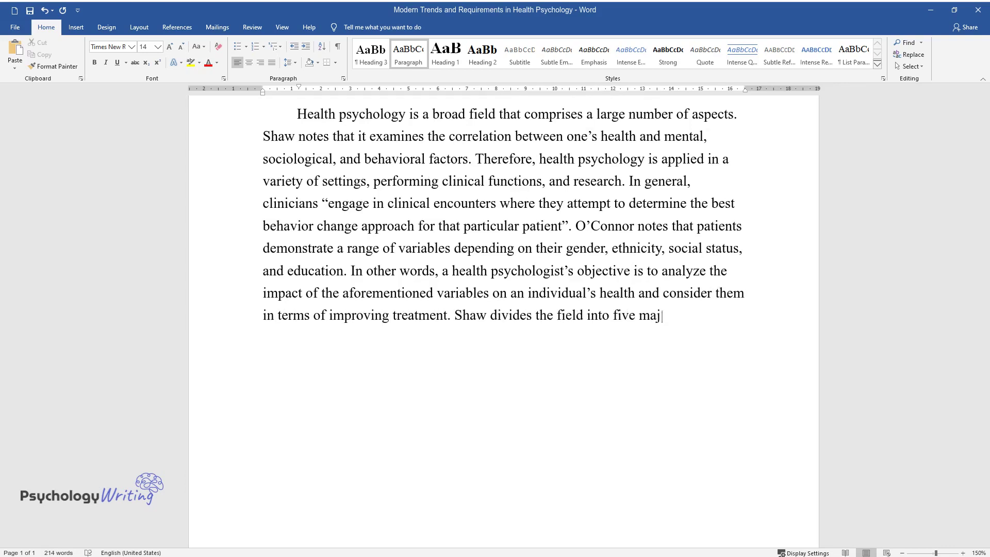
text(or groups: "clinical health psych)
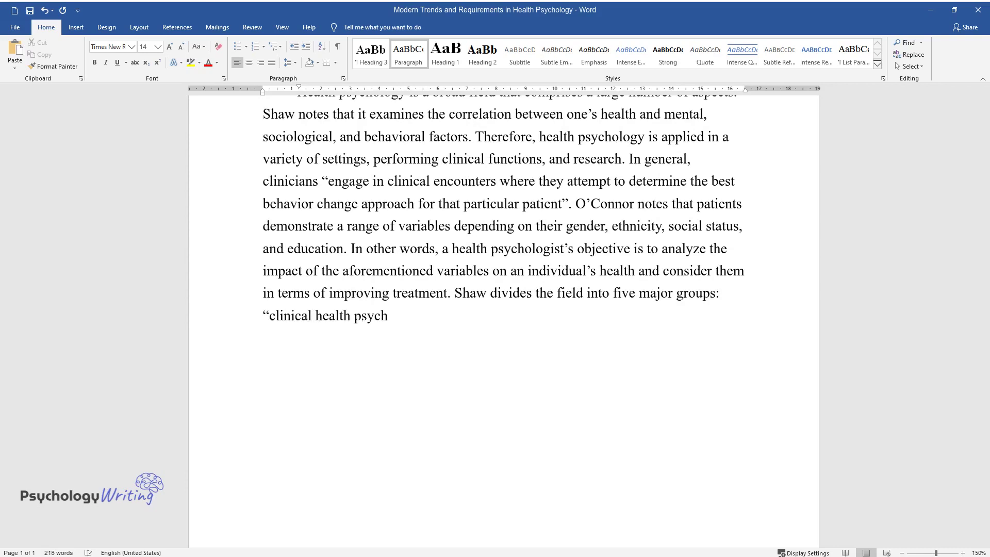
text(ology, community health psycholo)
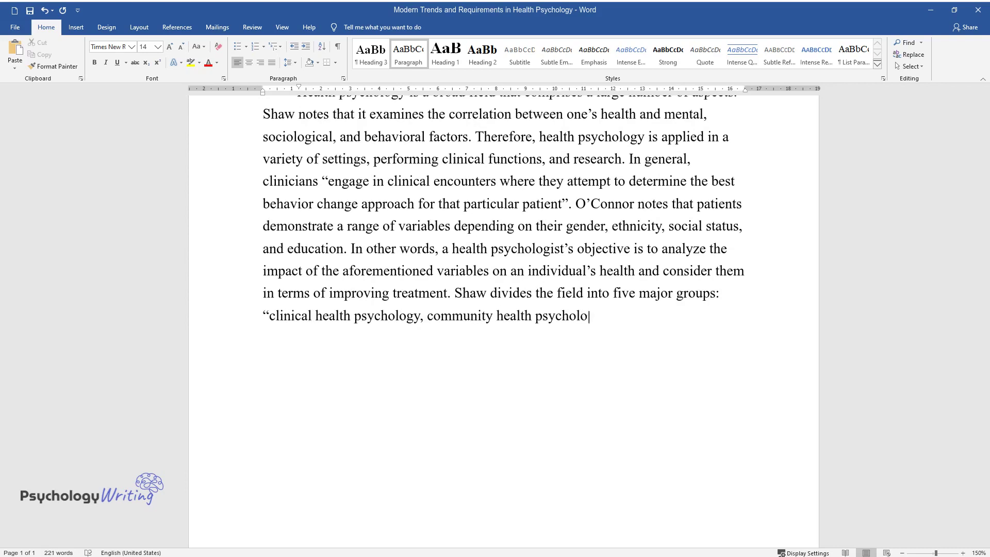
text(gy, critical health psychology, p)
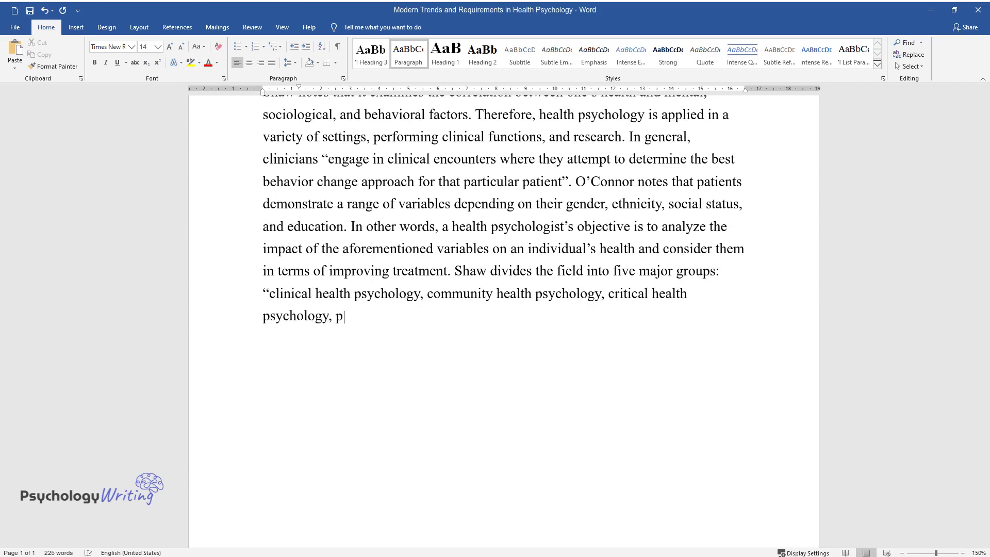
text(ublic health psychology, and occu)
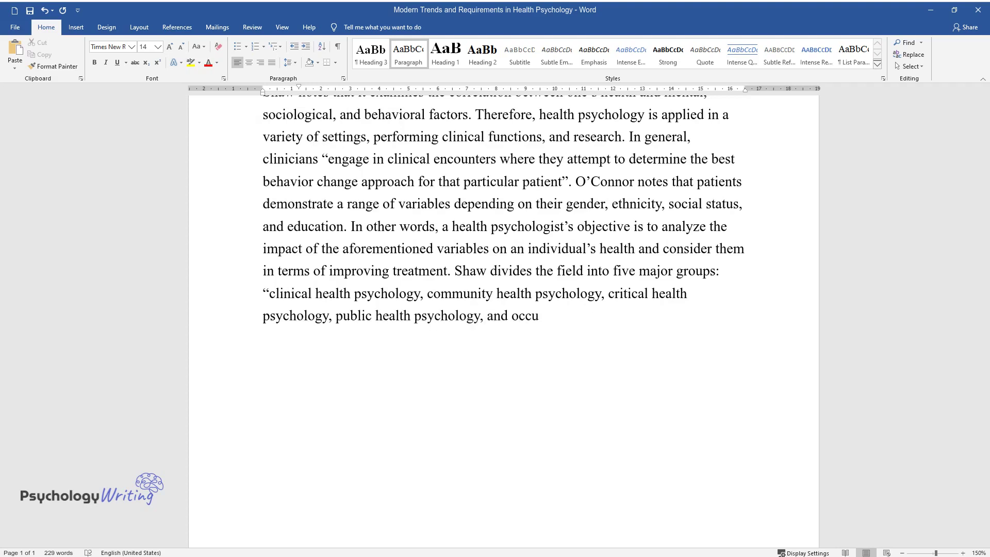
text(pational health psychology”. Over)
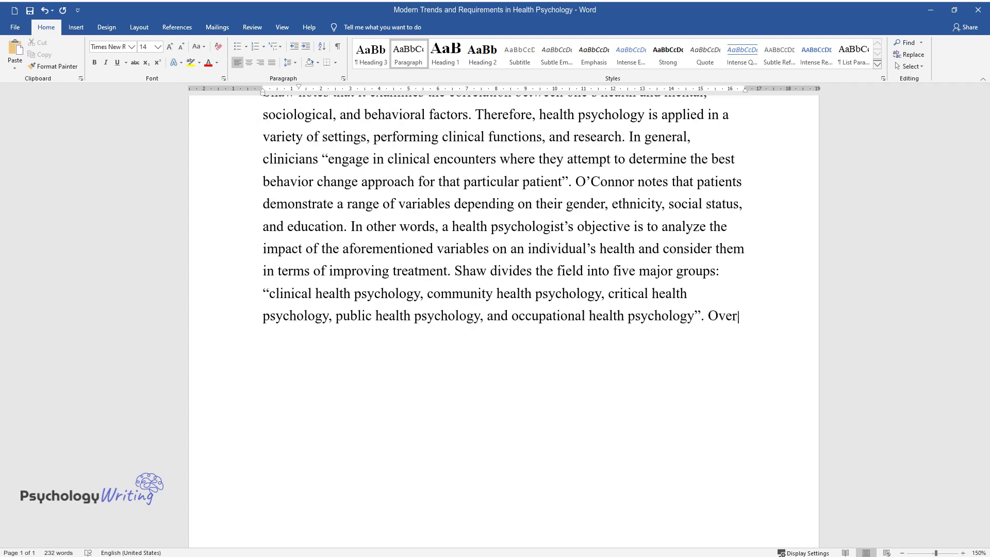
text(all, this area of expertise enco)
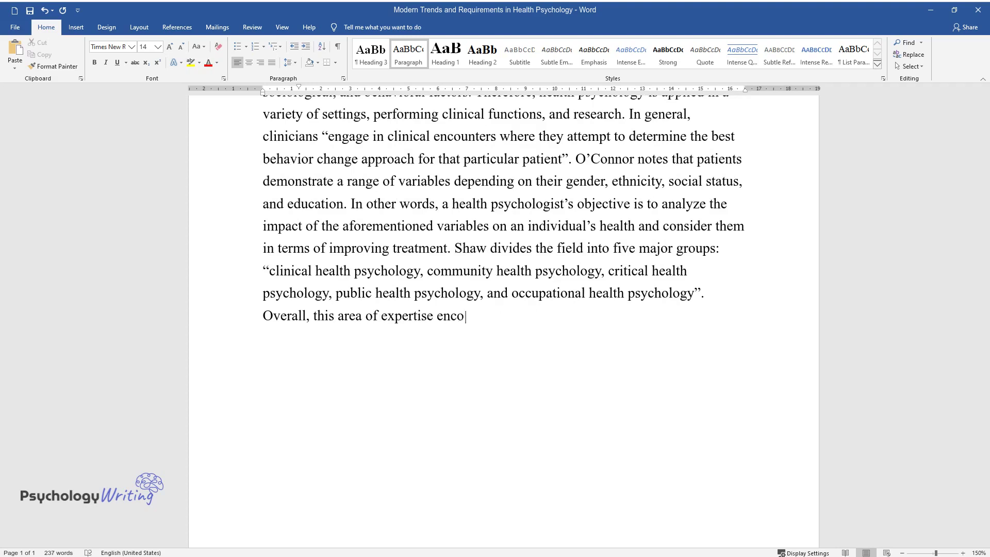
text(mpasses various aspects of a perso)
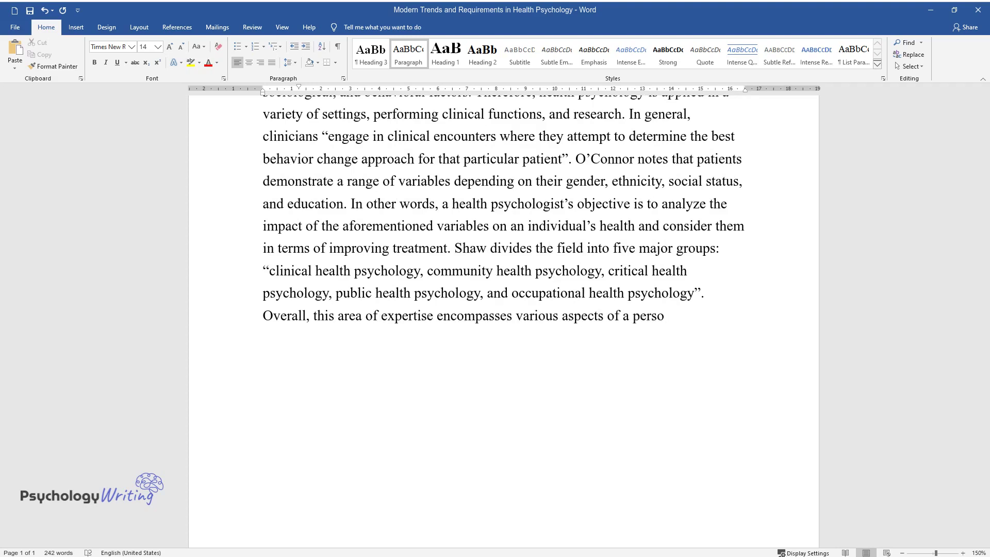
text(n's life and, with a correct approach, serves to improve)
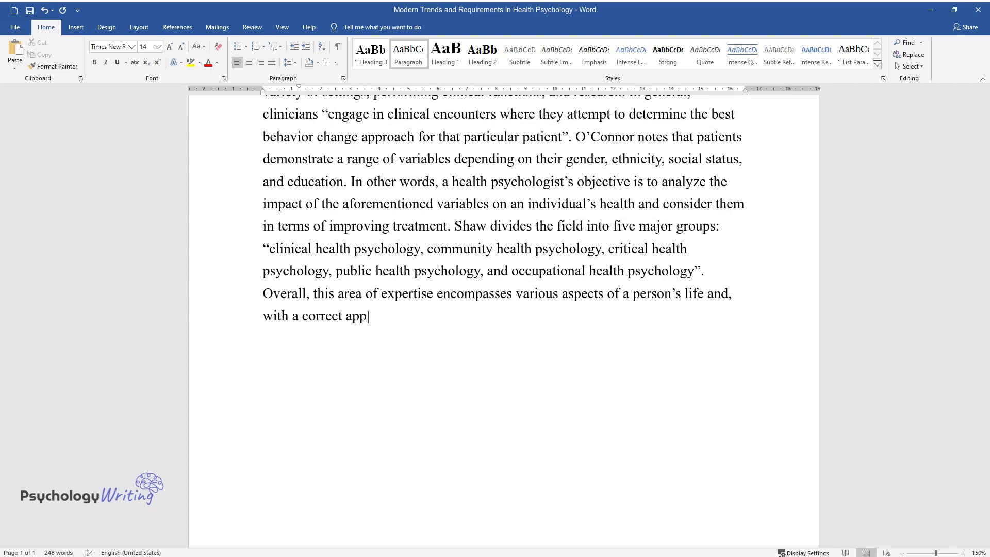
text( signific)
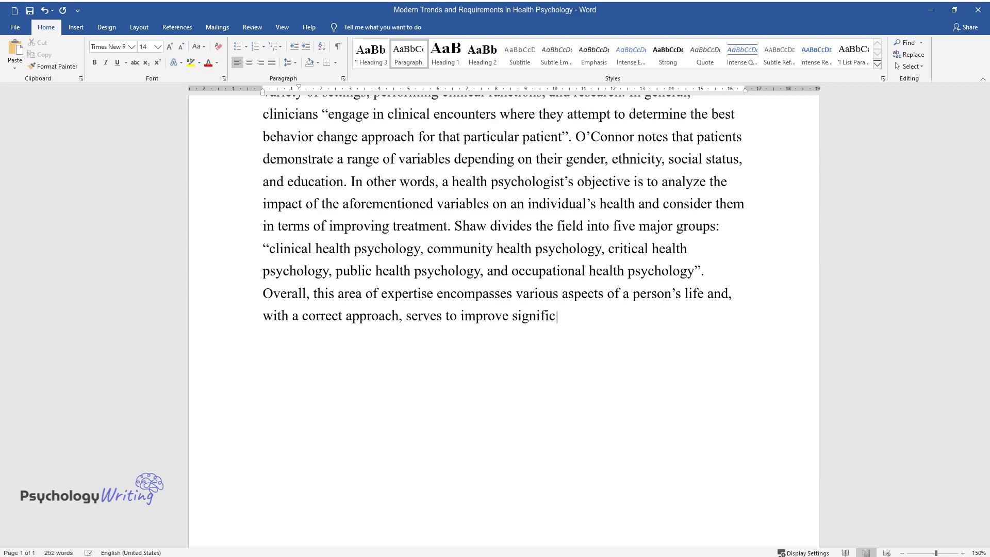
text(antly one's quality of life.)
Add the section heading 'Health Psychology Employment Opportunities'.
key(Return)
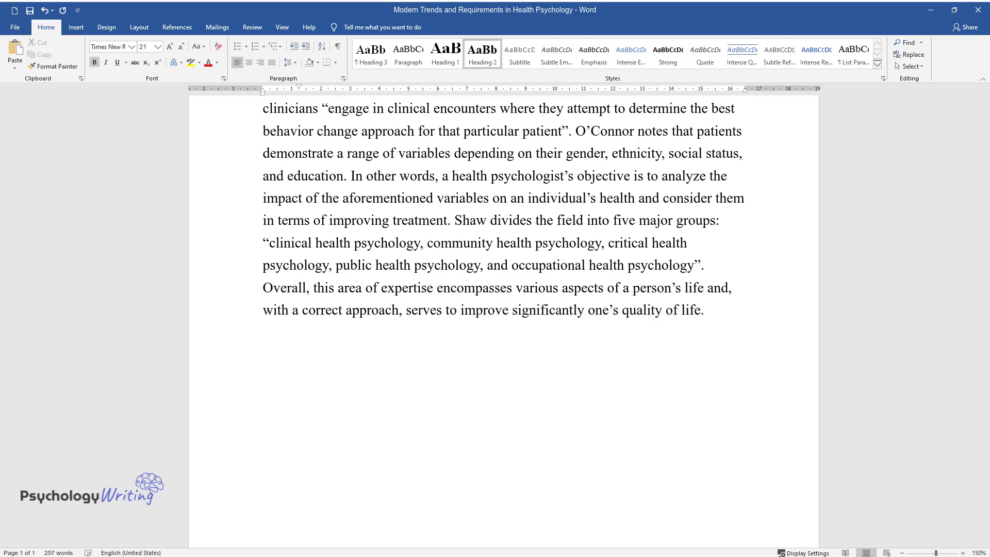
text(Health Psychology )
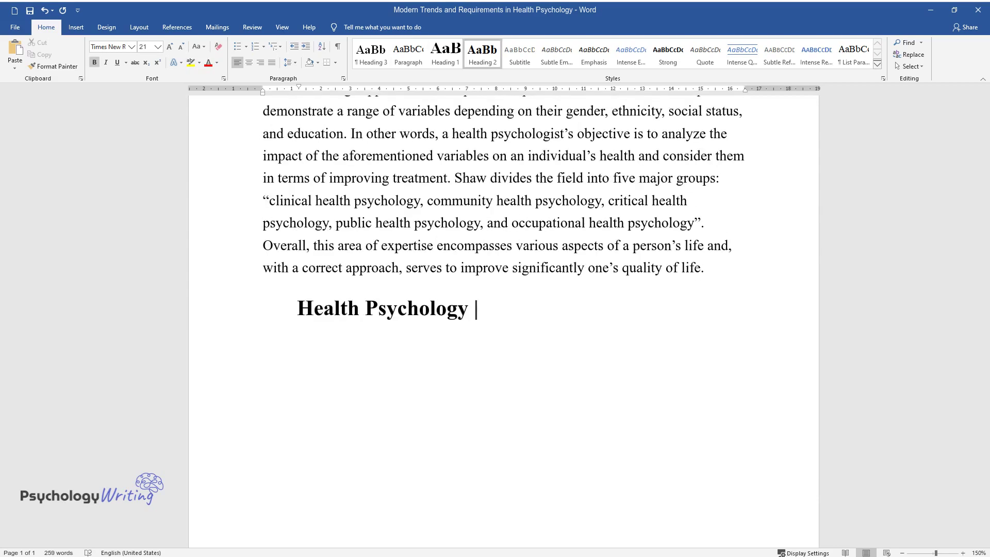
text(Employment Opportunities)
key(Return)
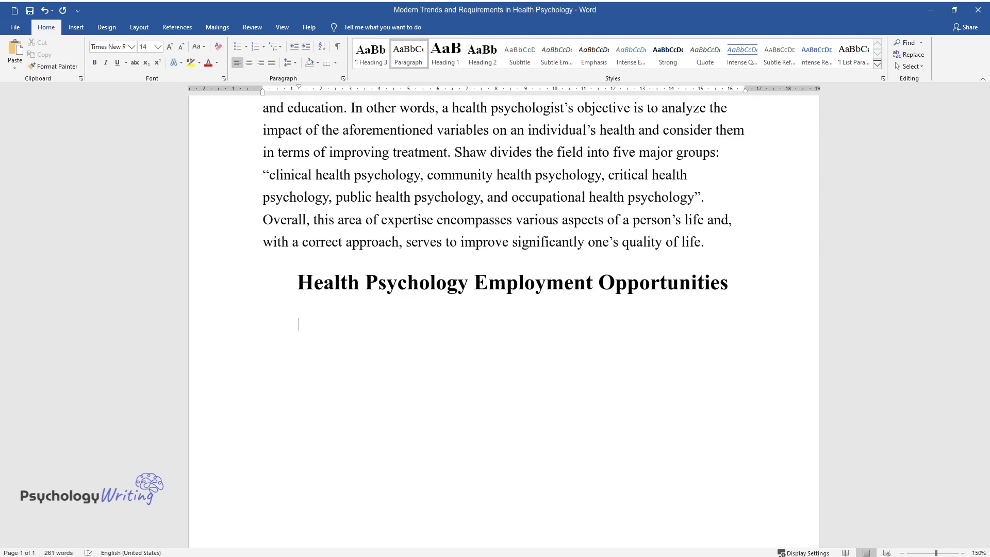
Write the education-requirements paragraph naming Pepperdine and Southern New Hampshire University Master's programs.
text(The position of a h)
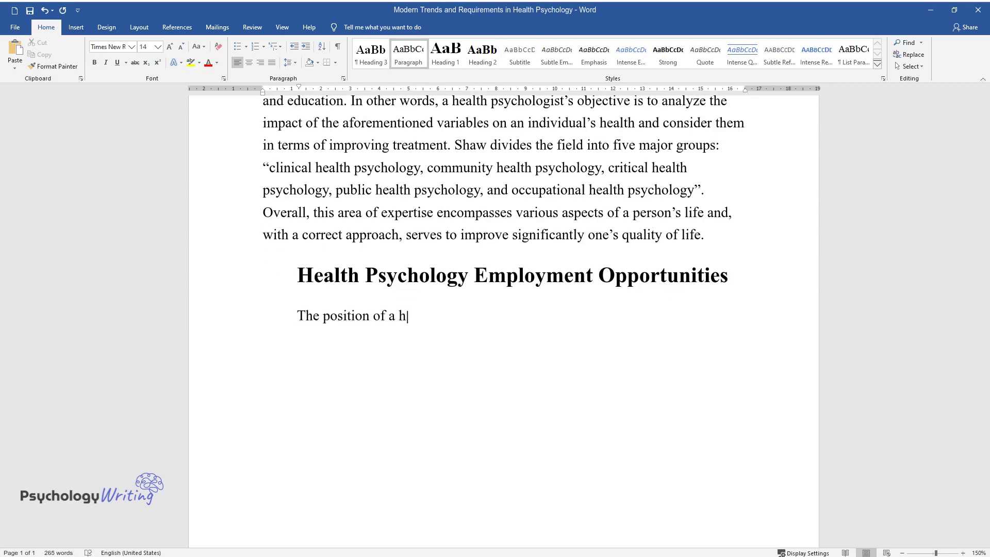
text(ealth psychologist requires a par)
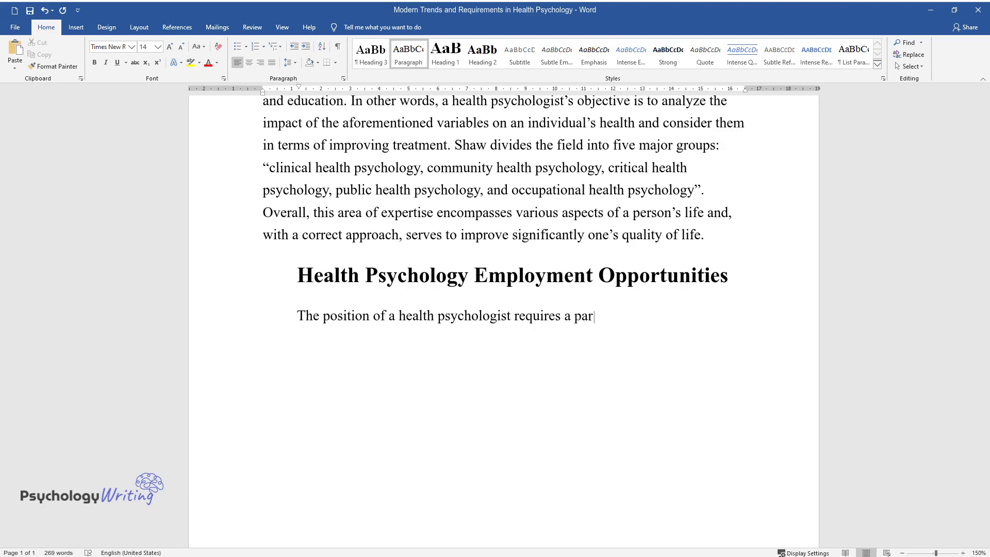
text(ticular level of education due to)
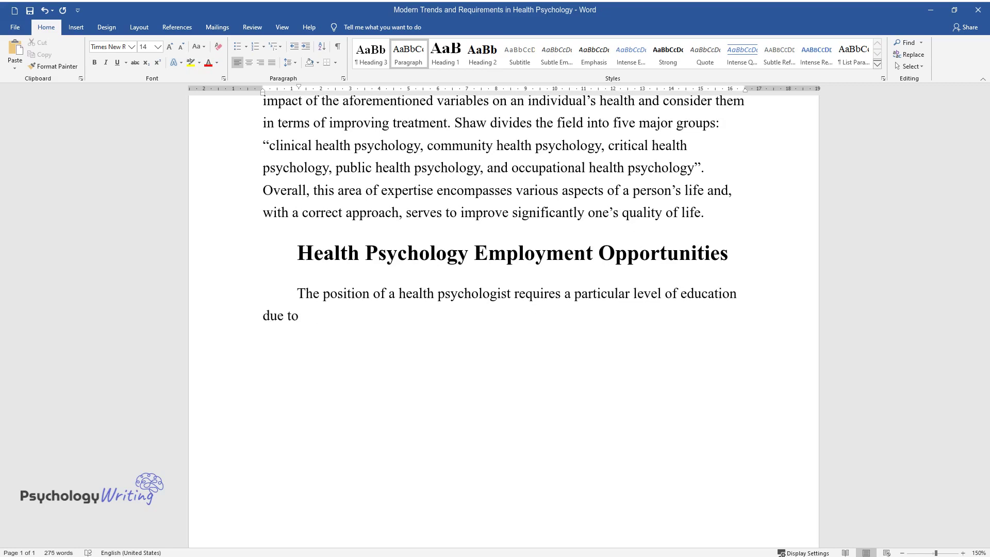
text( its importance. Shaw states that hi)
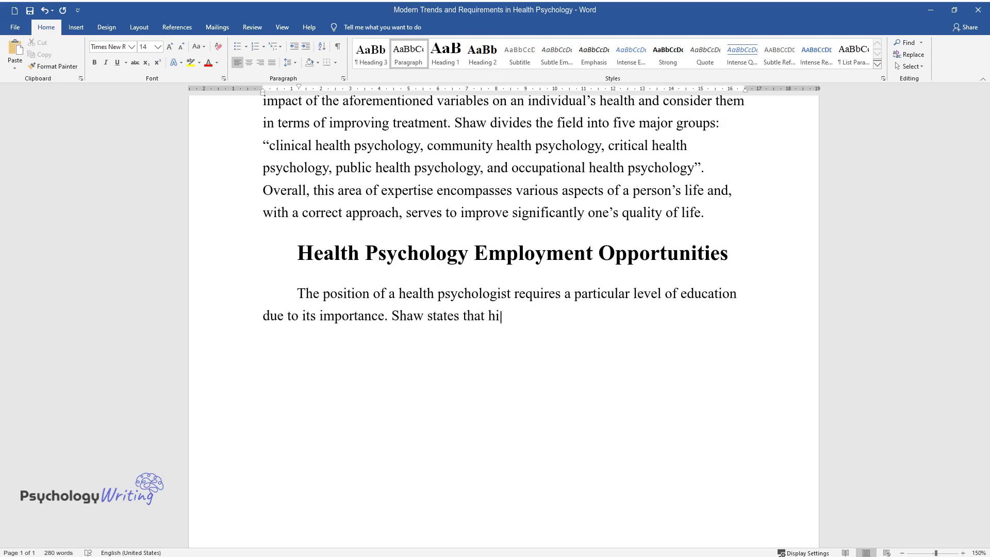
text(gher education degree is a require)
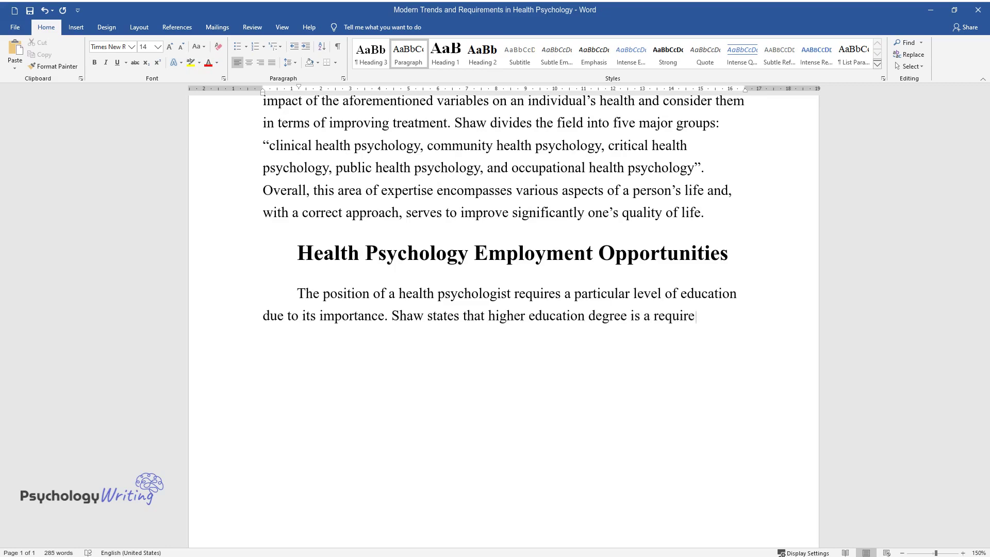
text(ment in the majority of cases. Mo)
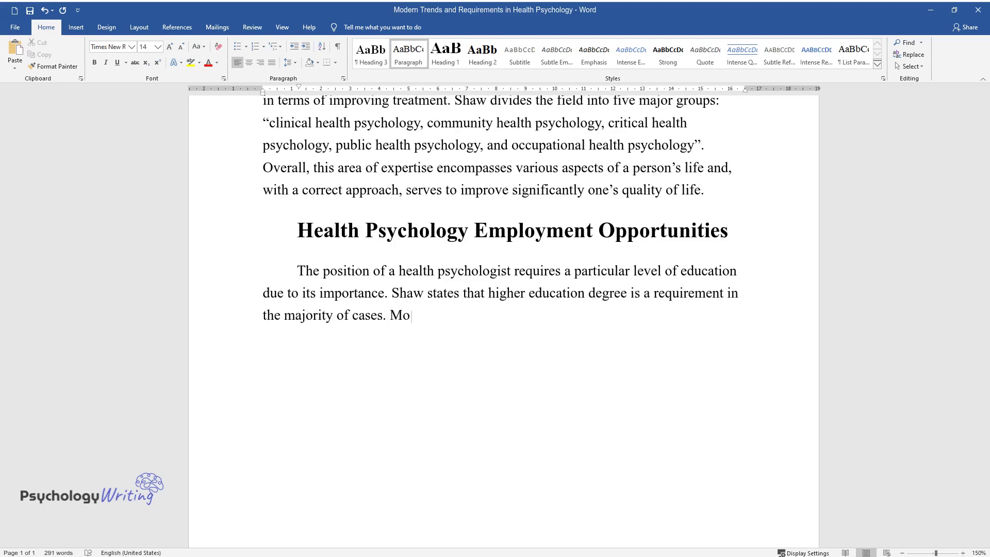
text(reover, most students opt for a do)
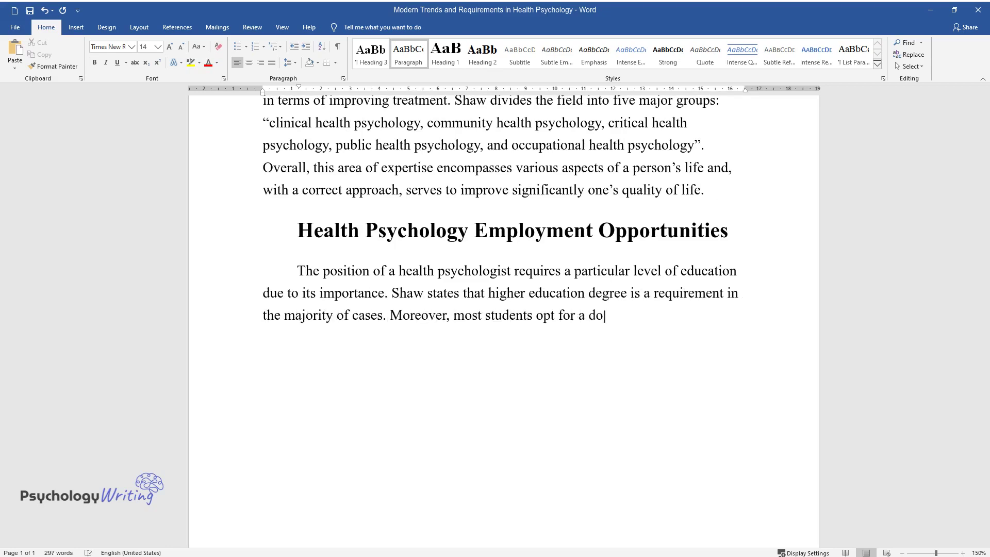
text(ctoral degree and obtain a profess)
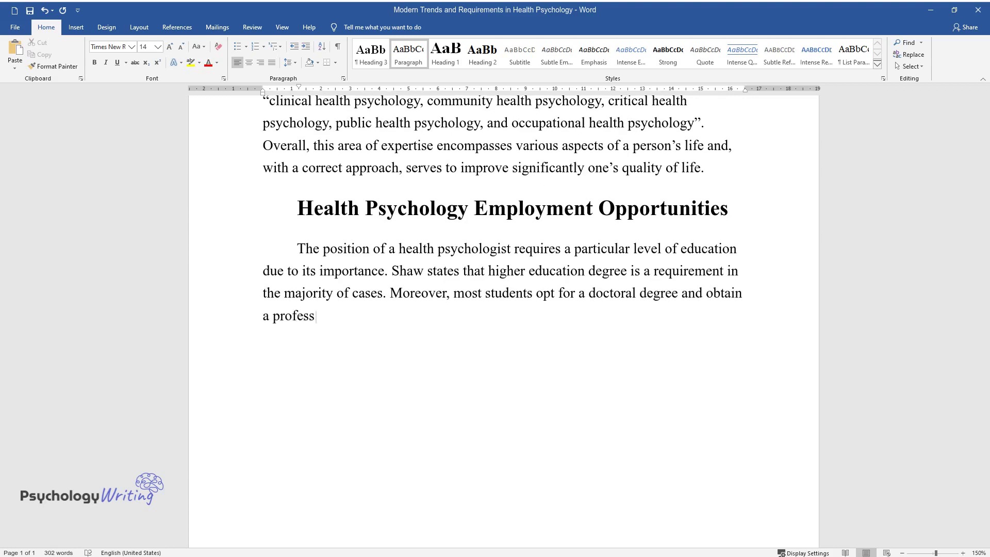
text(ional certification later, which a)
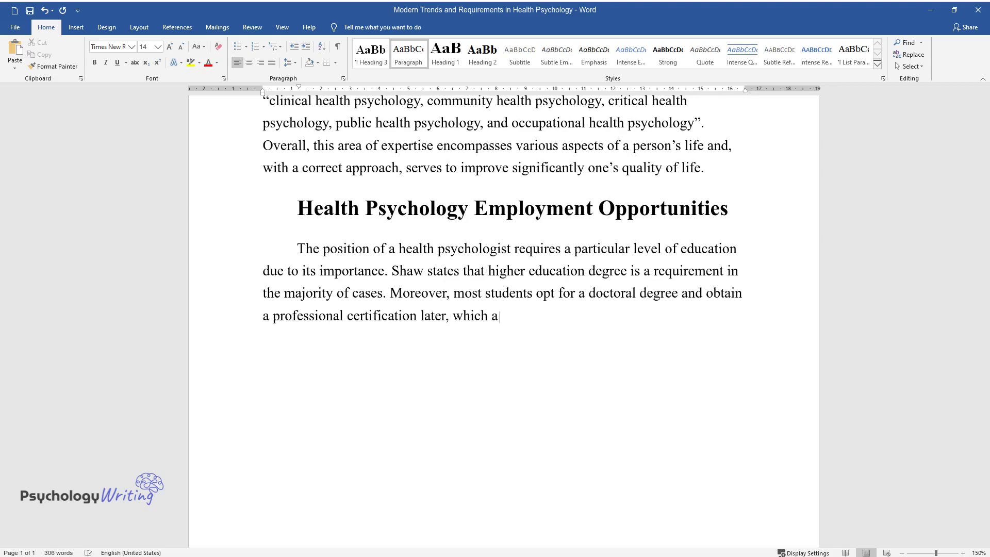
text(llows specialists to work with pat)
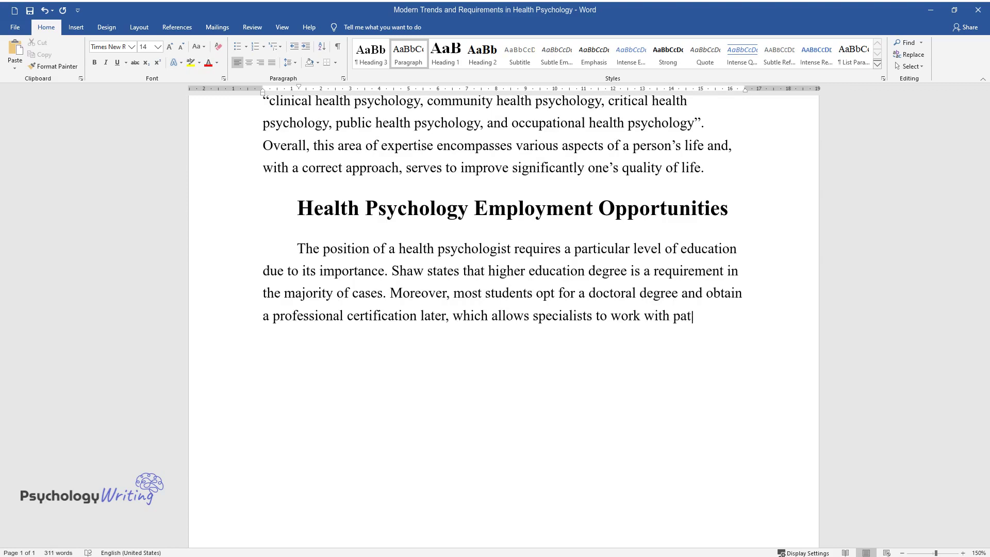
text(ients directly during counseling o)
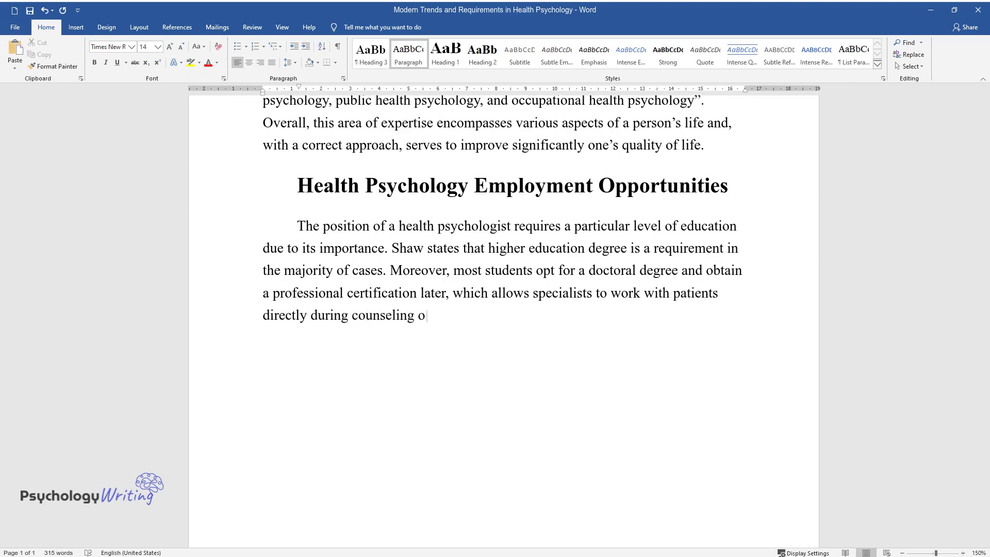
text(r in a clinical environment. A hea)
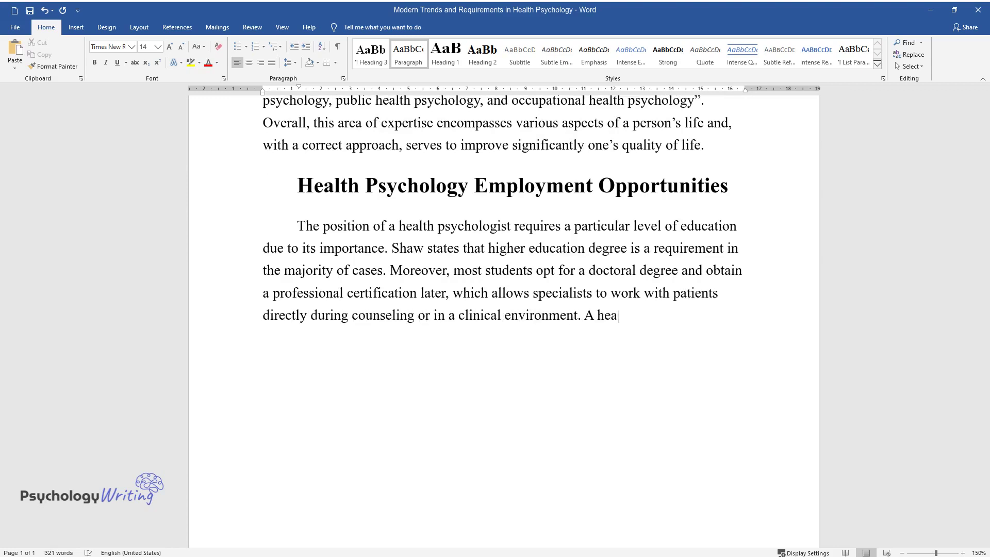
text(lth psychologist's career)
text( usually )
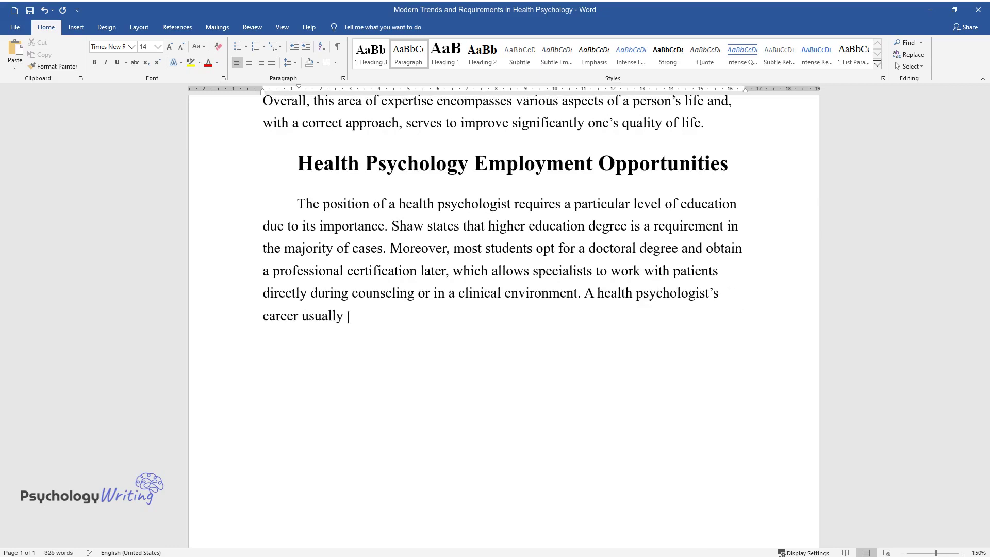
text(begins with a bac)
text(helor's degree from an accredited universit)
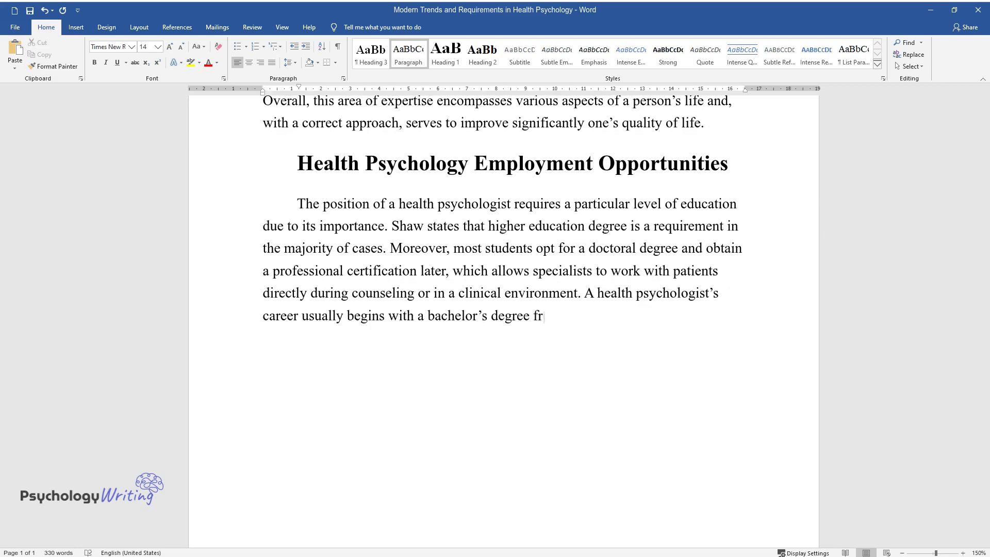
text(y.)
key(shift+Return)
text(Peppe)
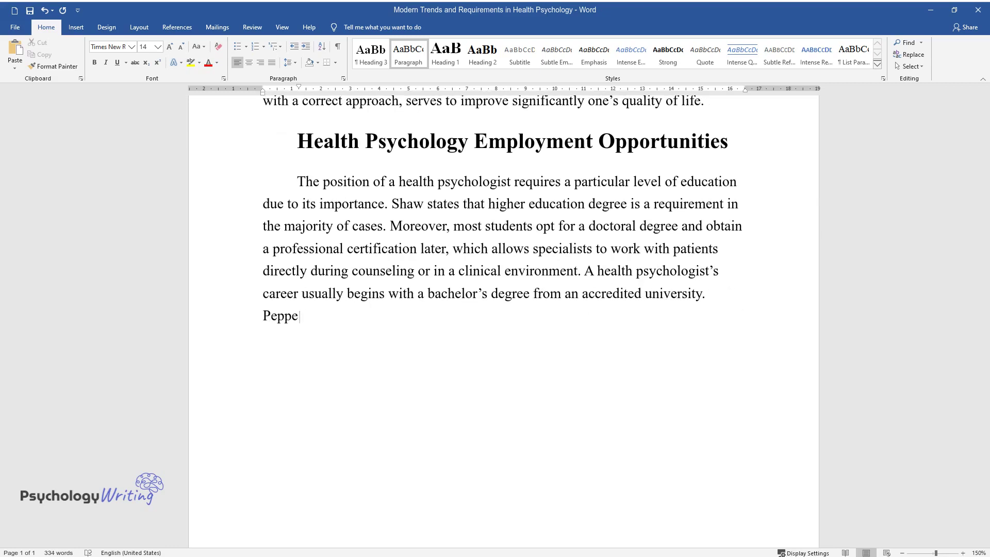
text(rdine University and Southern New)
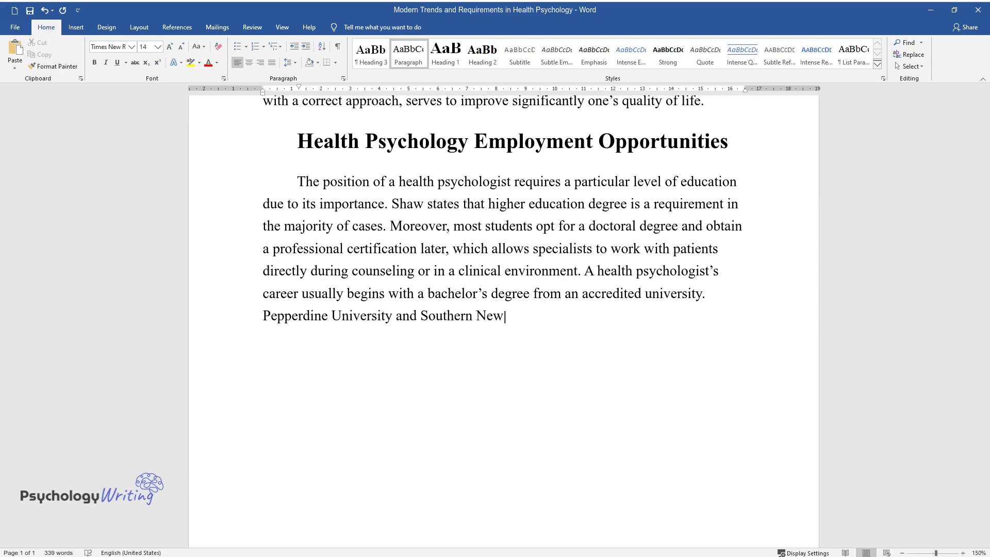
text( Hampshire University offer releva)
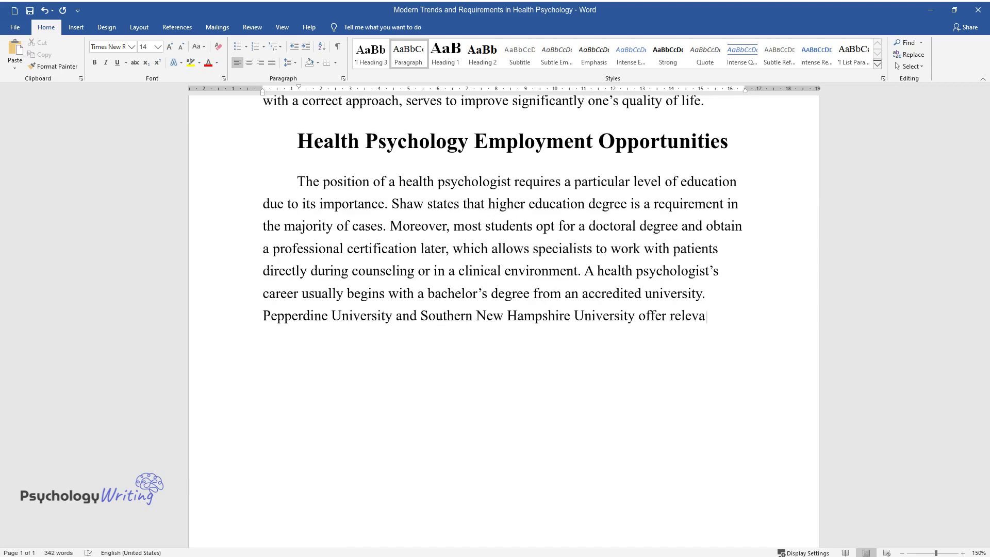
text(nt Master's programs for those who)
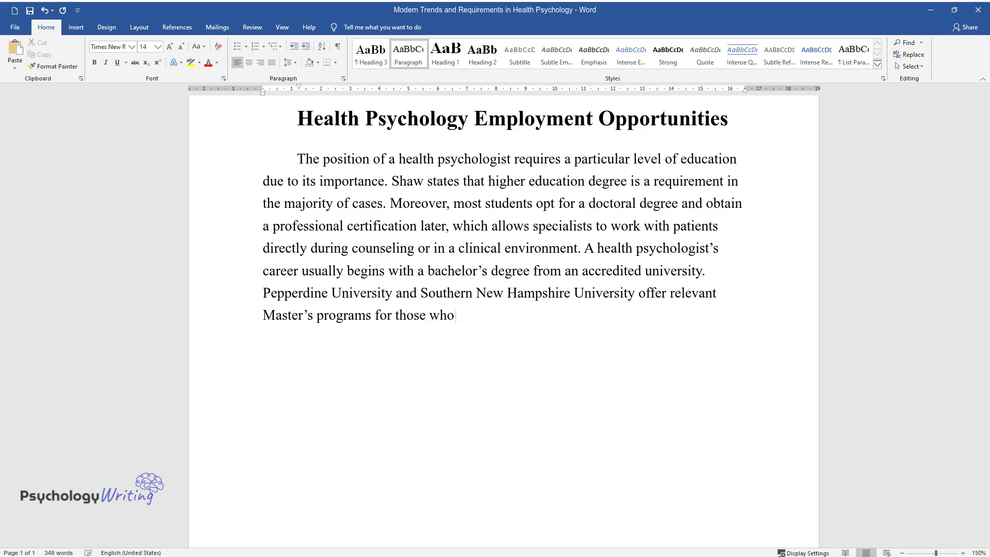
text( desire to pursue this professiona)
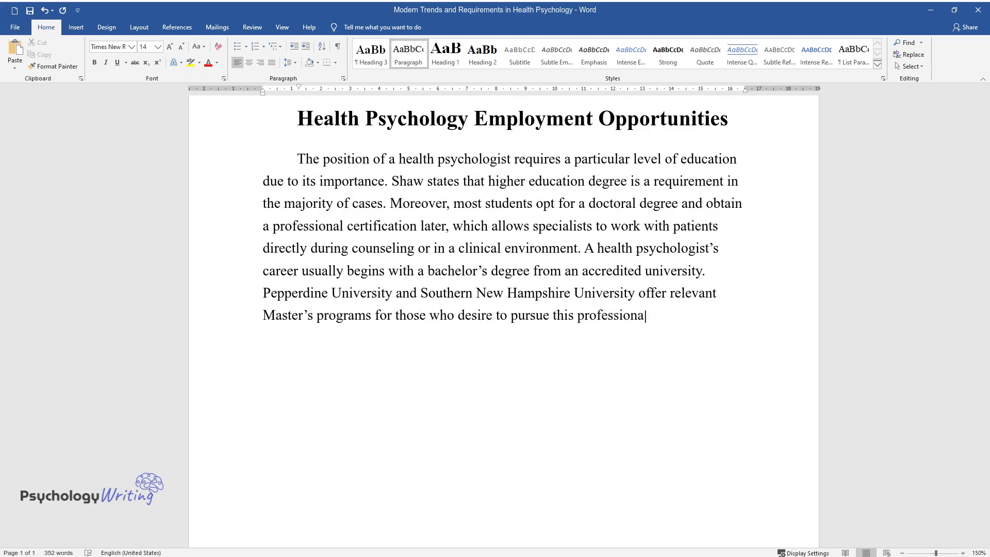
text(l path. As for further employment, Las Veg)
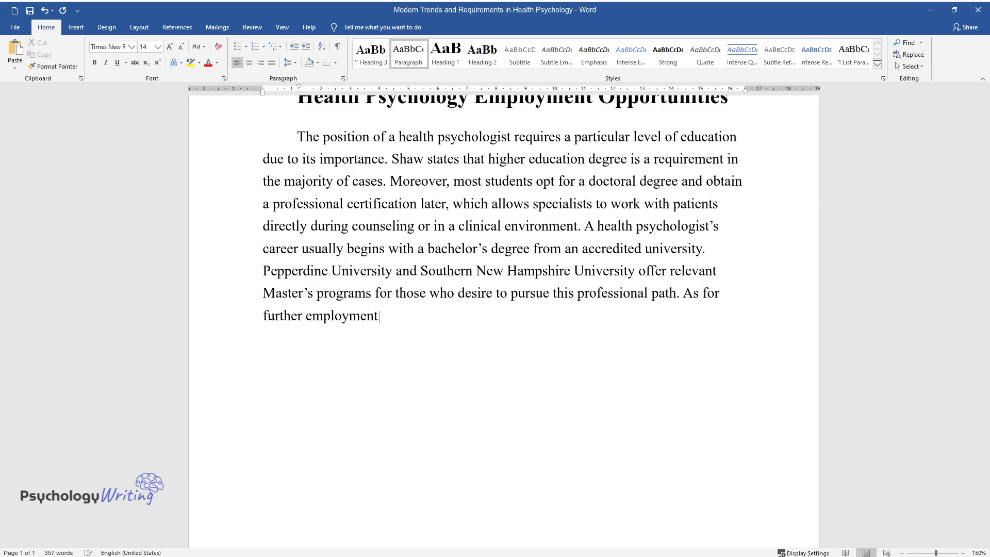
text(as, Nevada, does not have )
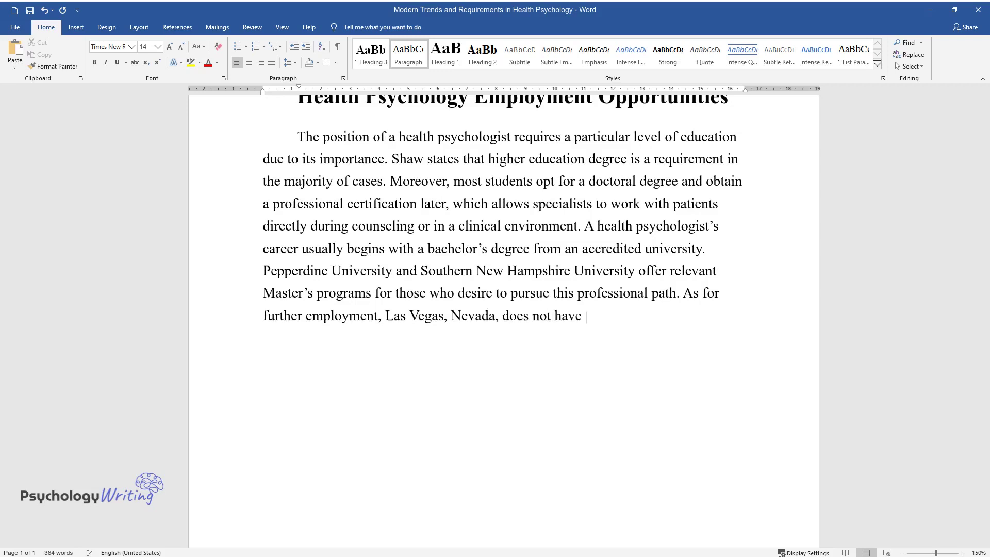
text(many opportunities at the moment. Most of the offer)
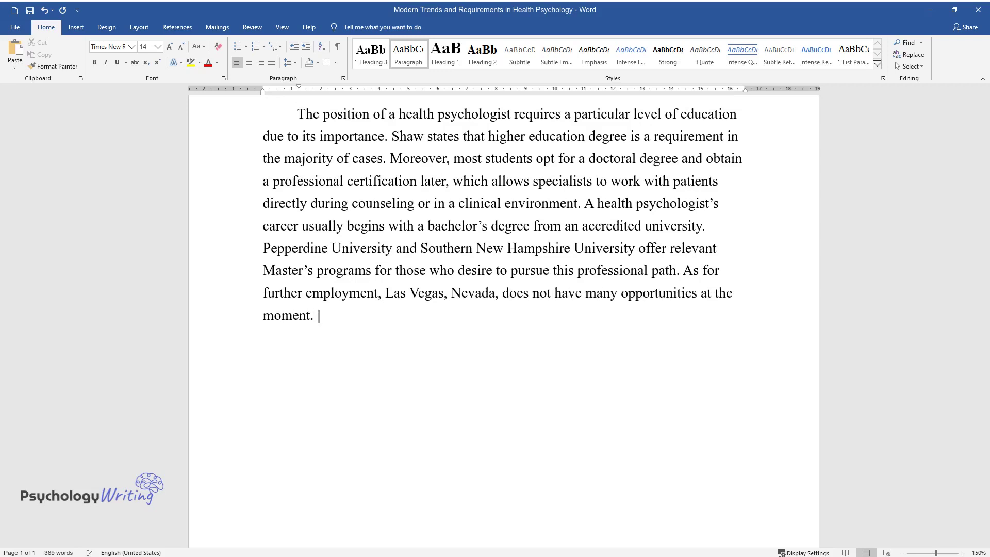
text(s are part-time j)
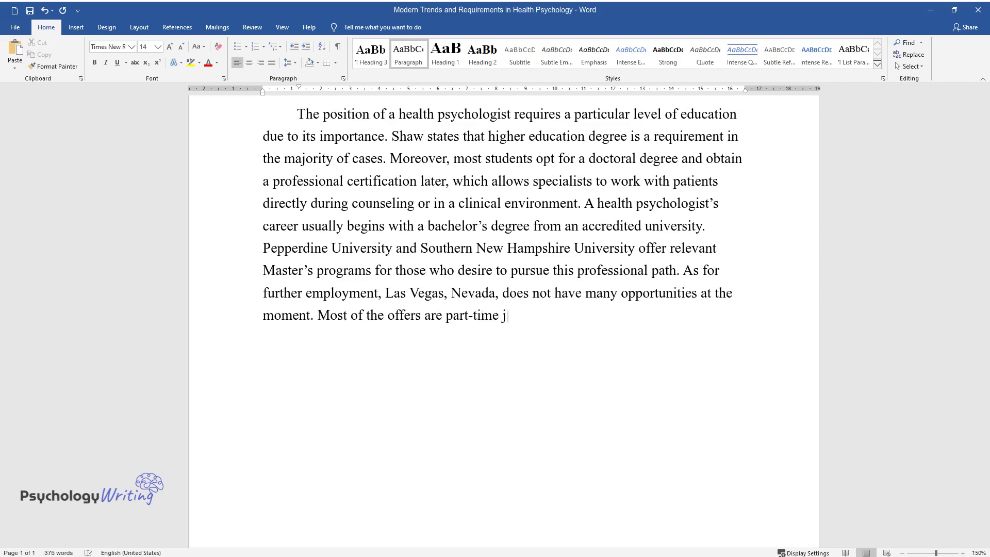
text(obs with a salary of about thirty-)
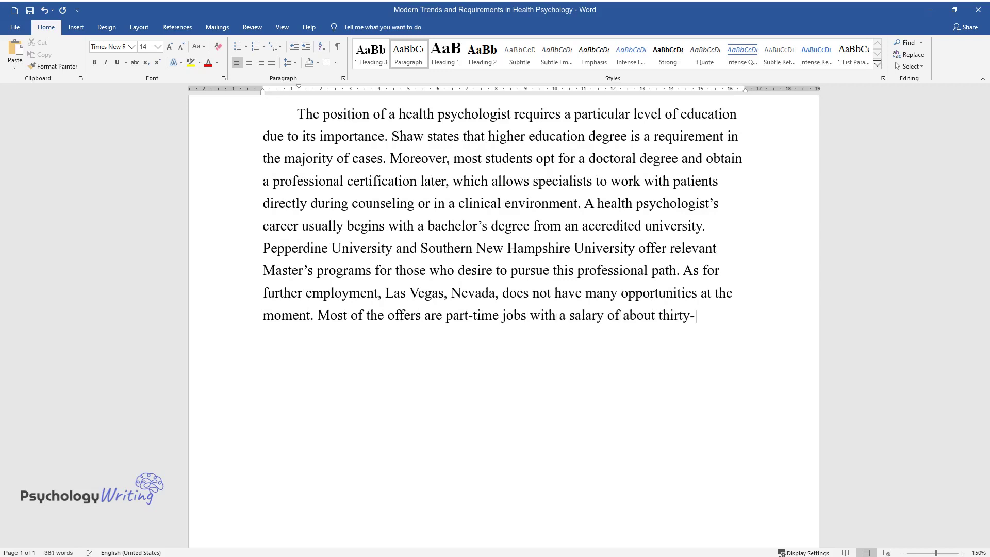
text(eight thousand do)
text(llars per year. T)
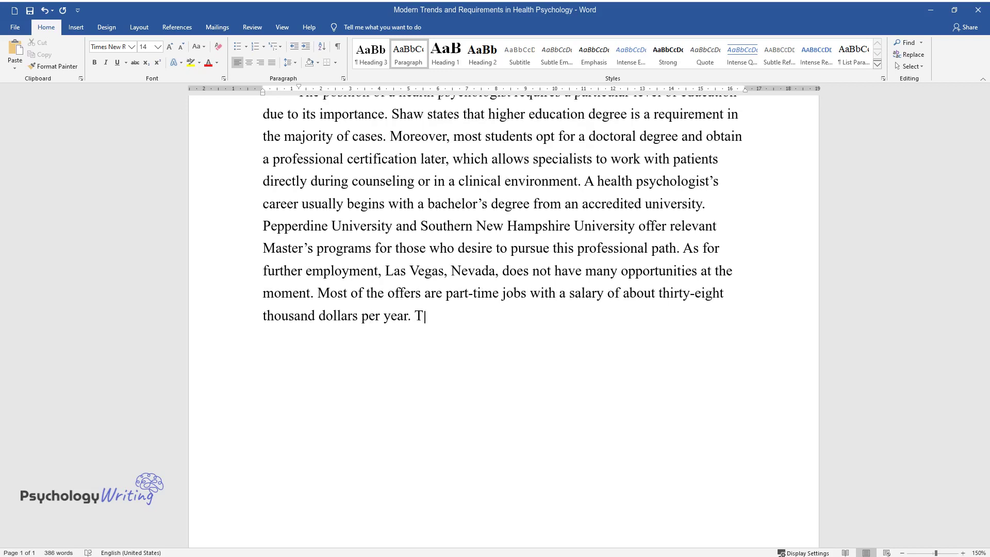
text(herefore, it is not yet a desirab)
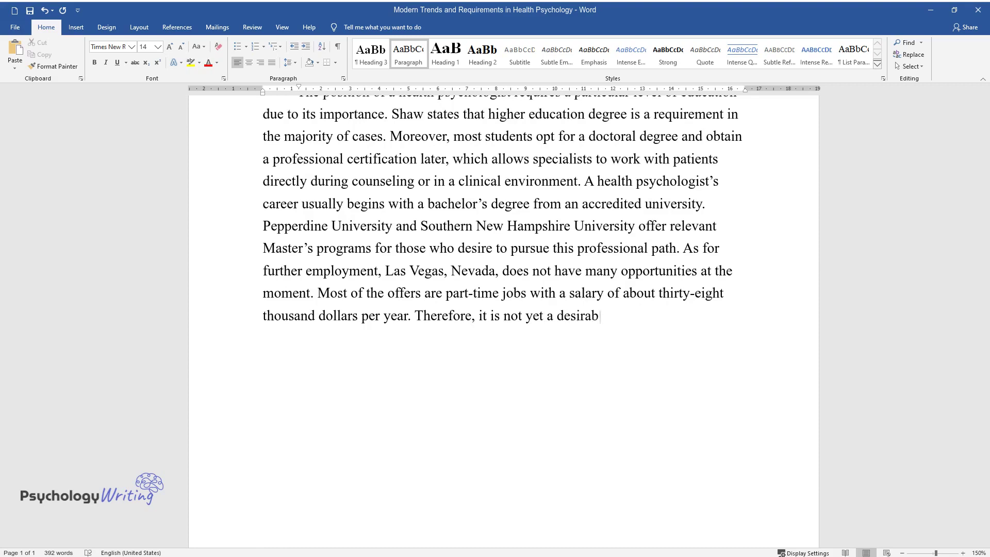
text(le path in this particular area.)
Write the career-path paragraph on degree, internships, licensing and certification, ending 'in modern society.'.
key(Return)
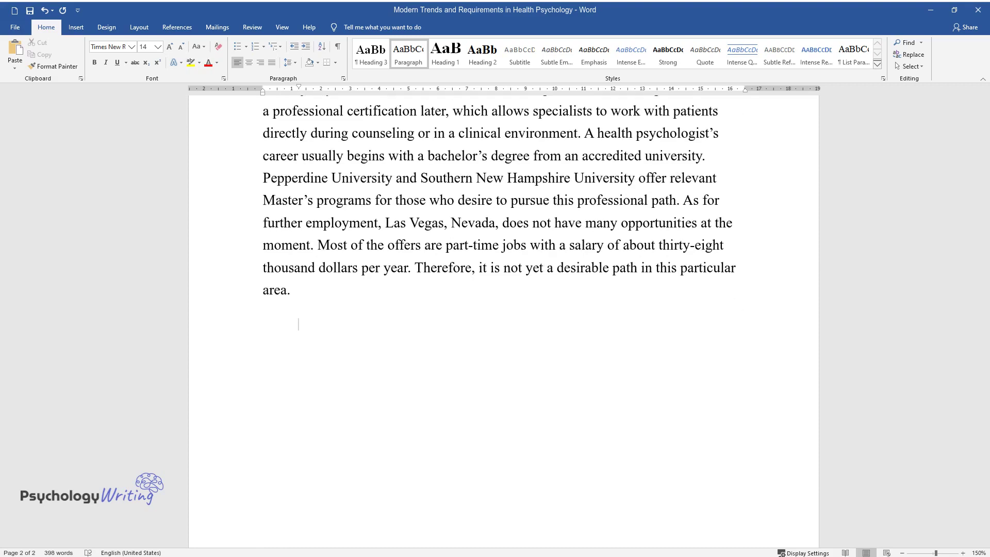
text(A career path in )
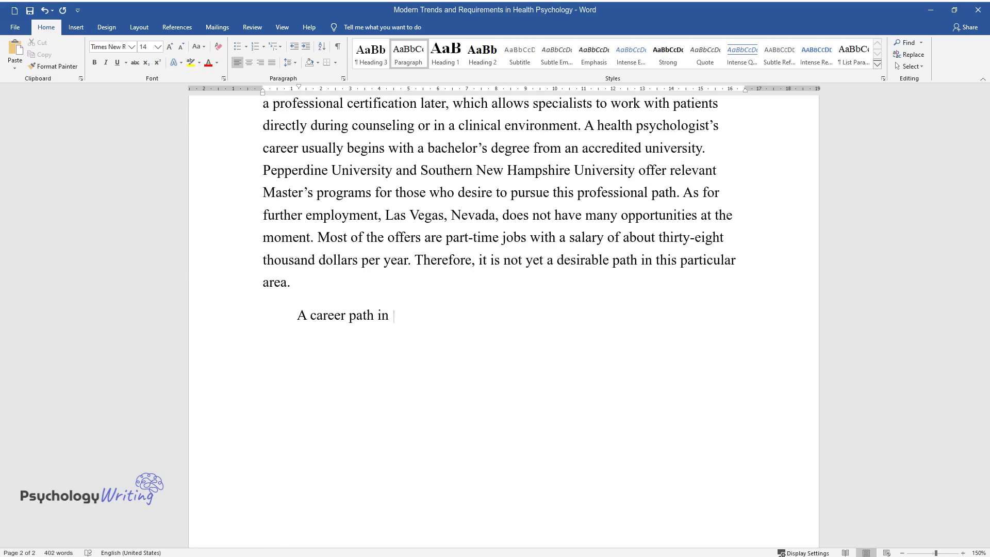
text(this area usually consists of seve)
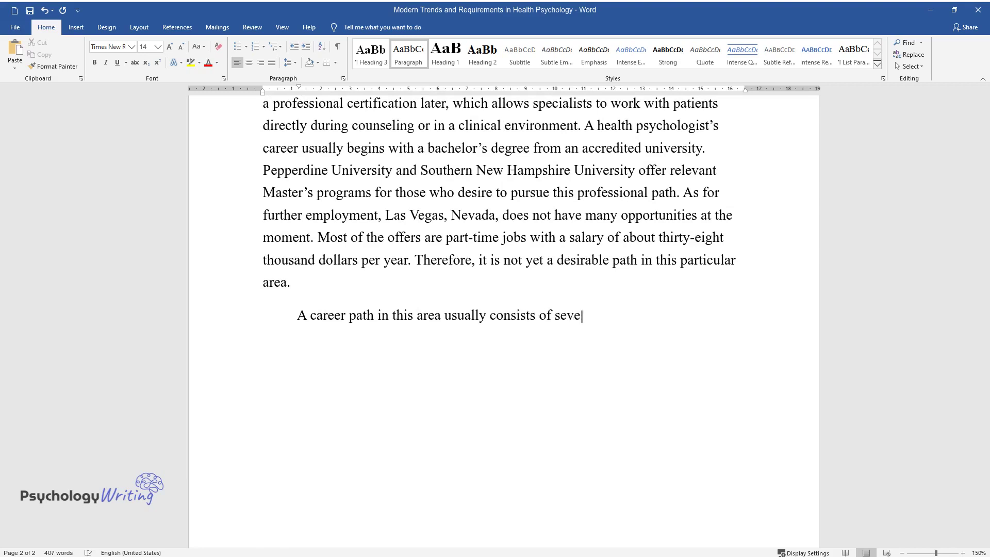
text(ral steps, beginning with a bachelor's degr)
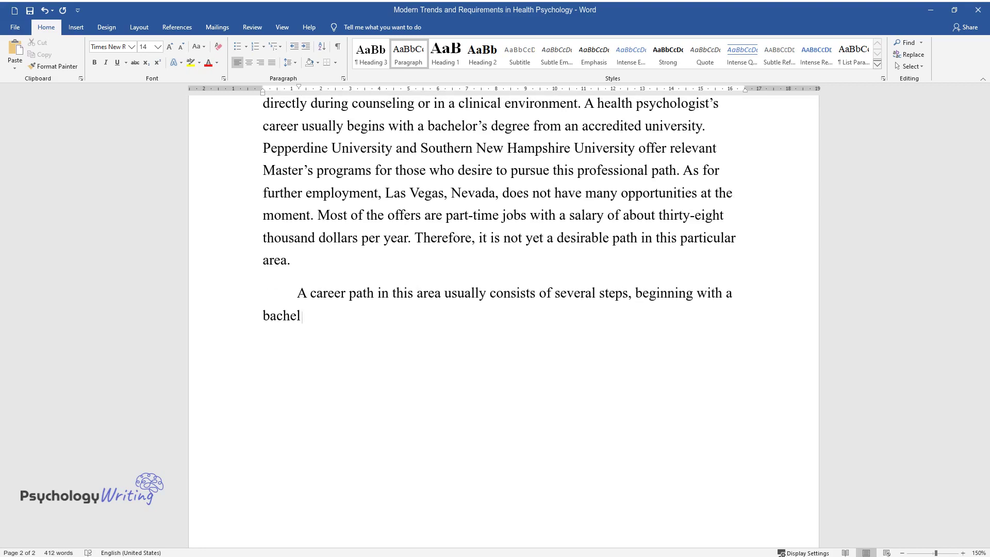
text(ee. Students interested )
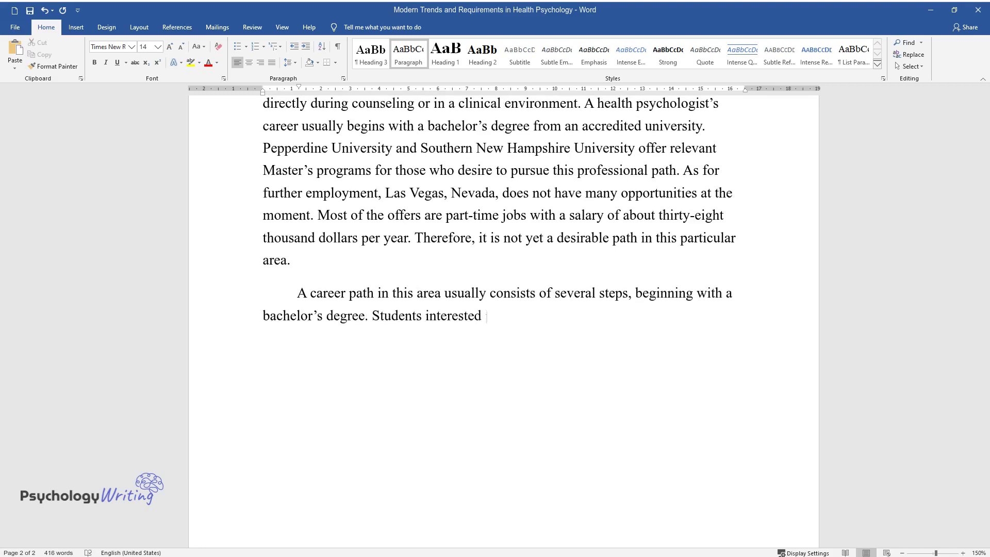
text(in becoming health psychologists a)
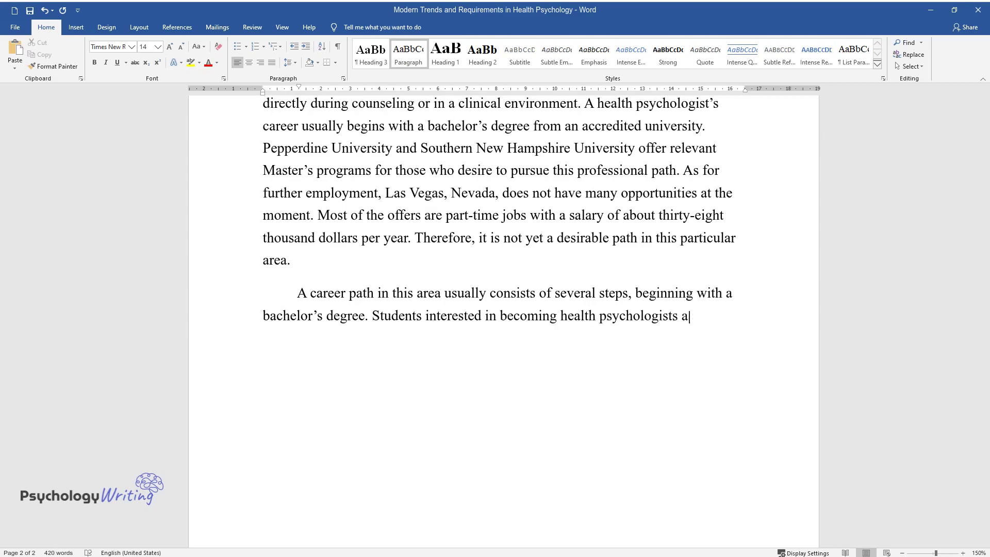
text(re strongly recommended to complet)
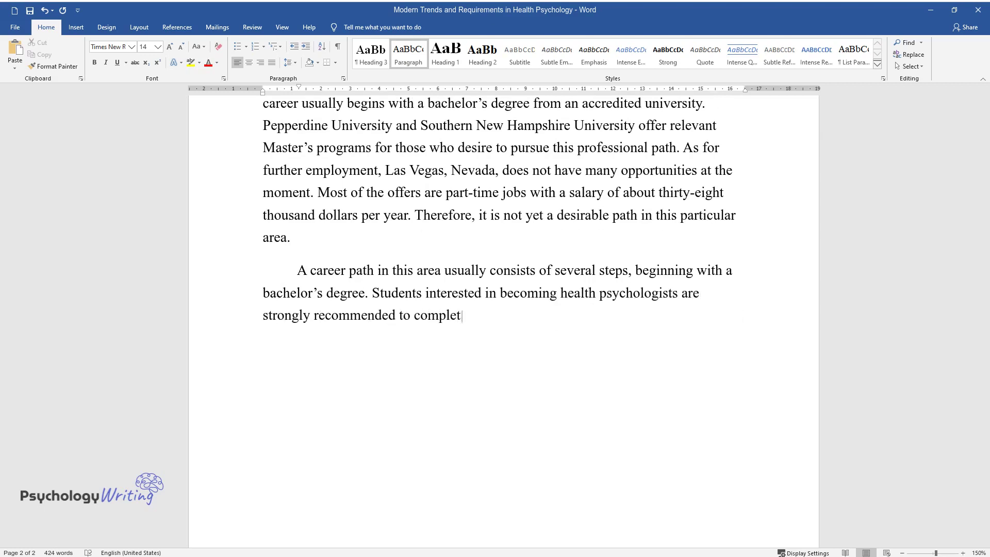
text(e a relevant doctoral program as w)
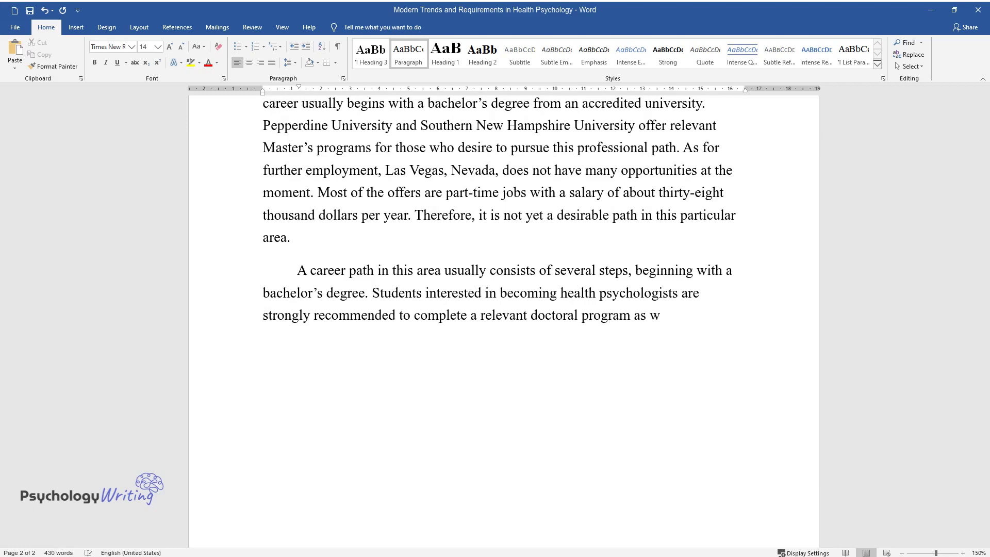
text(ell. In addition, while he)
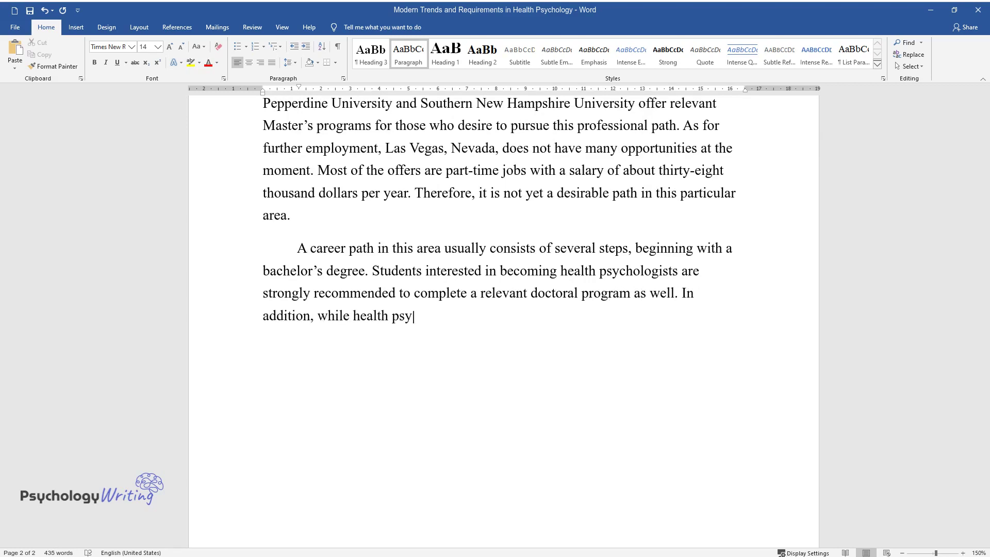
text(chology studies used to be incorp)
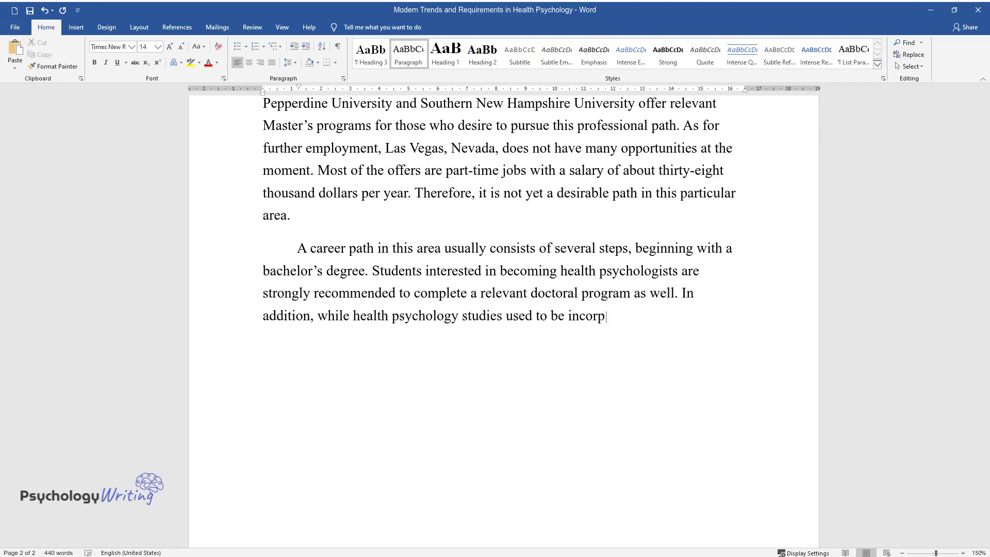
text(orated into broader degrees, a rang)
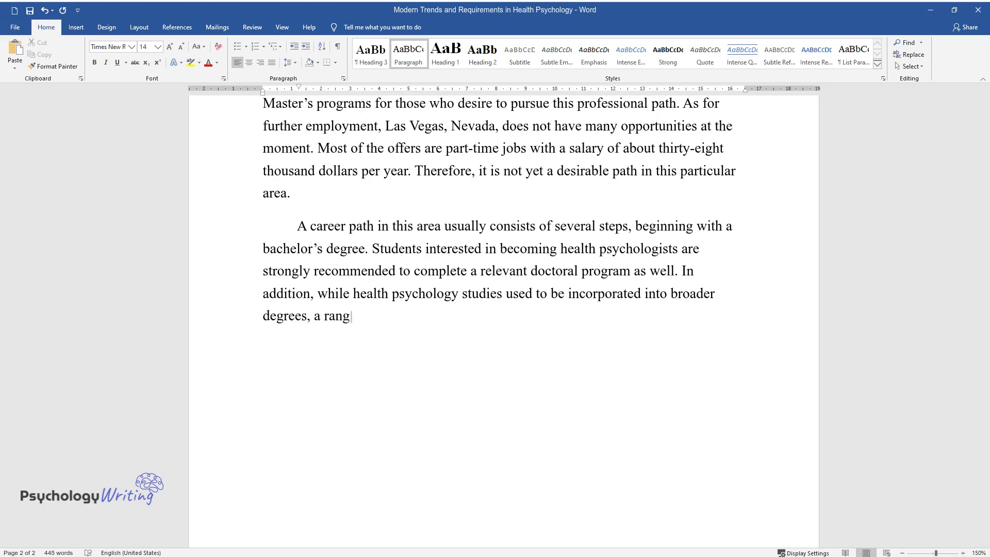
text(e of particular educational progra)
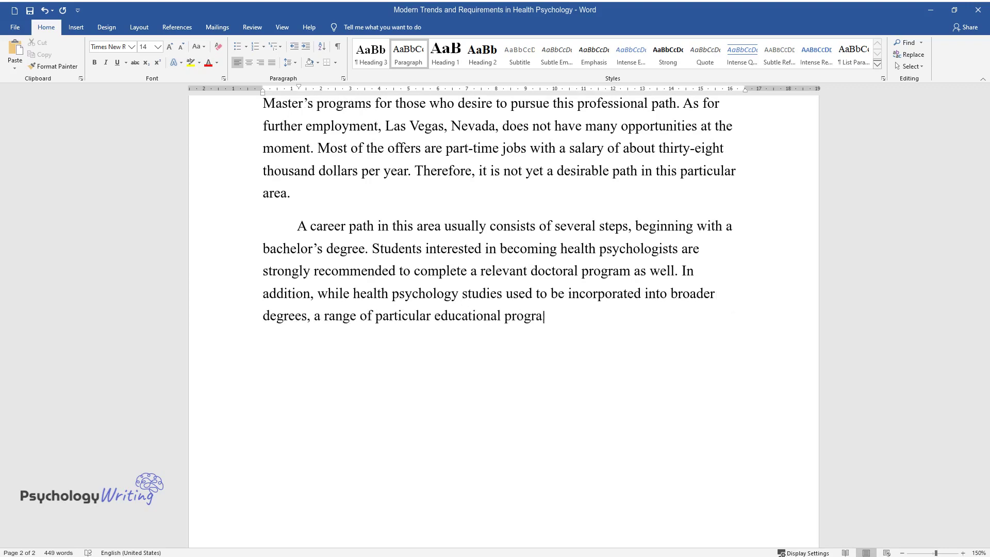
text(ms are offered nowadays. Furthermo)
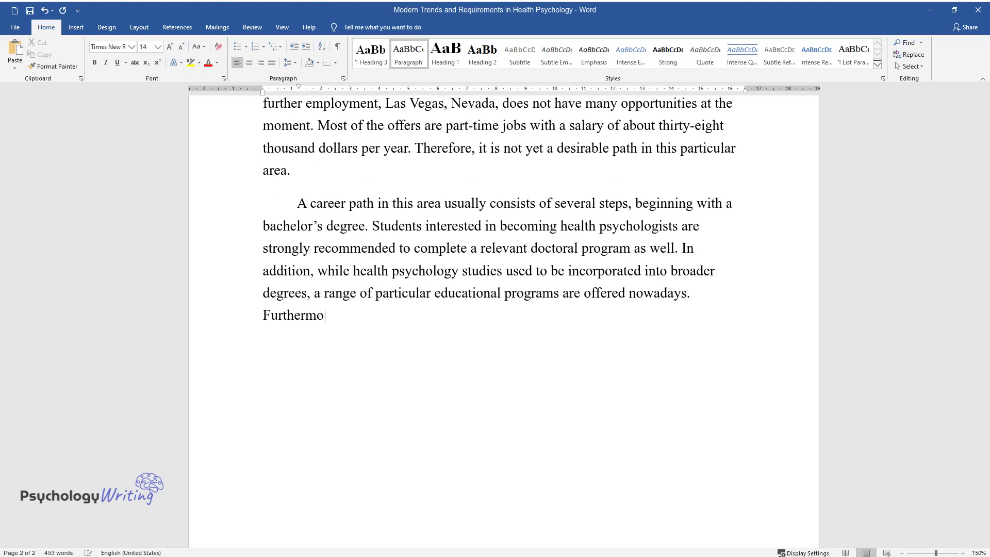
text(re, pre-and postdoctoral internsh)
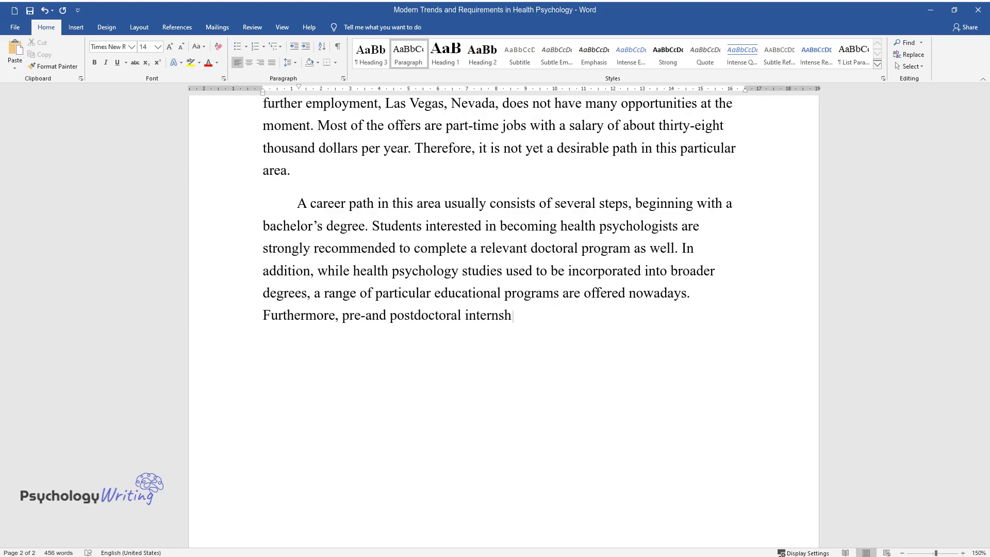
text(ips are usually required to begin o)
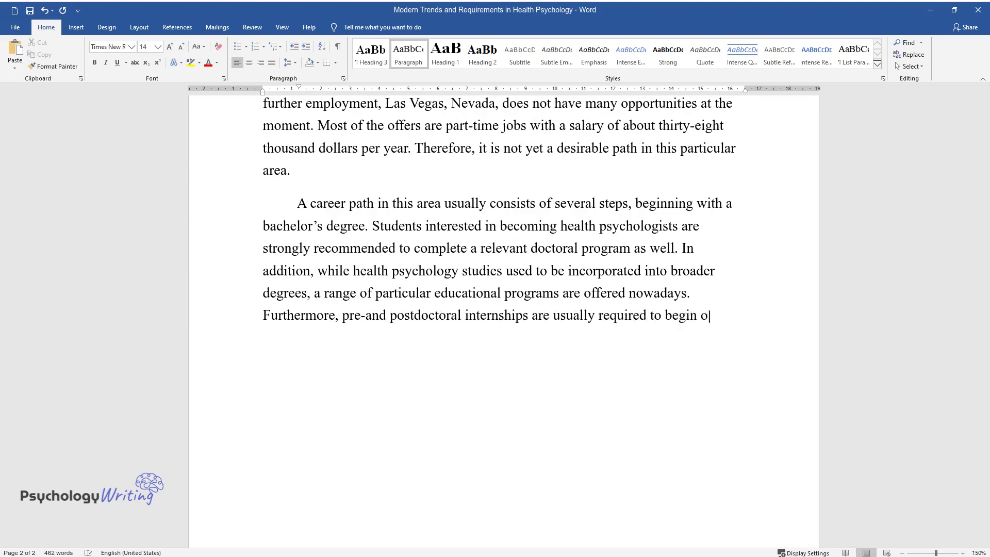
text(ne's career in this area, and the)
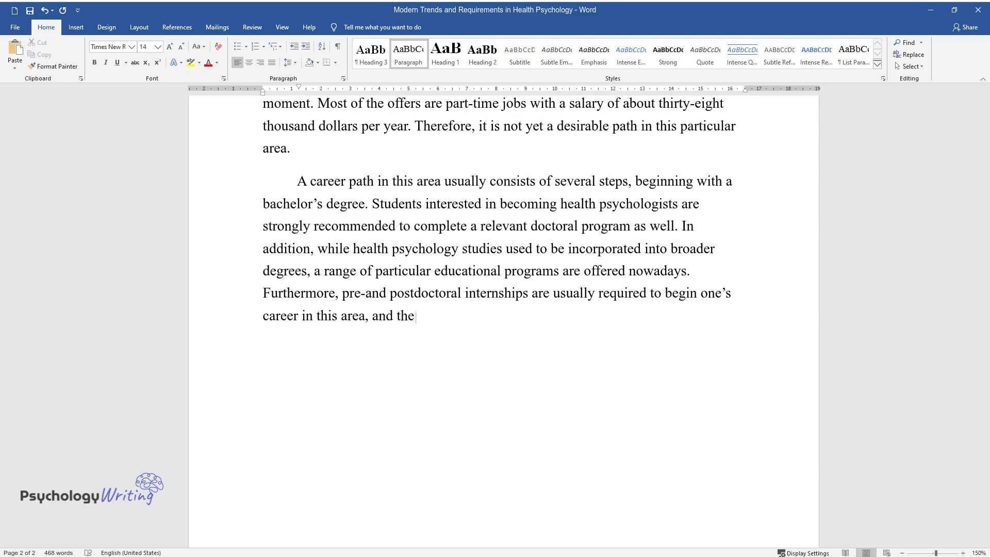
text(y are provided by a large number o)
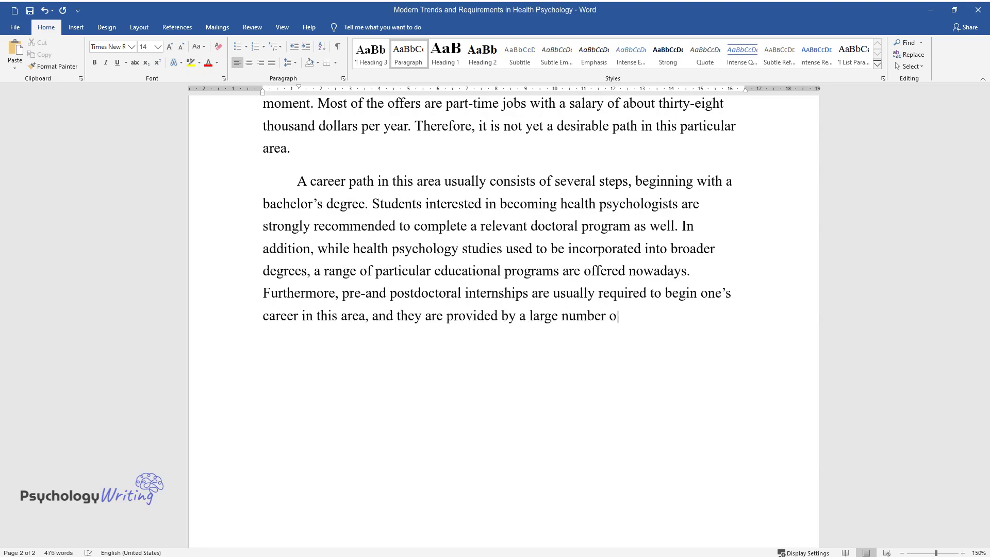
text(f healthcare facilities. Professional lice)
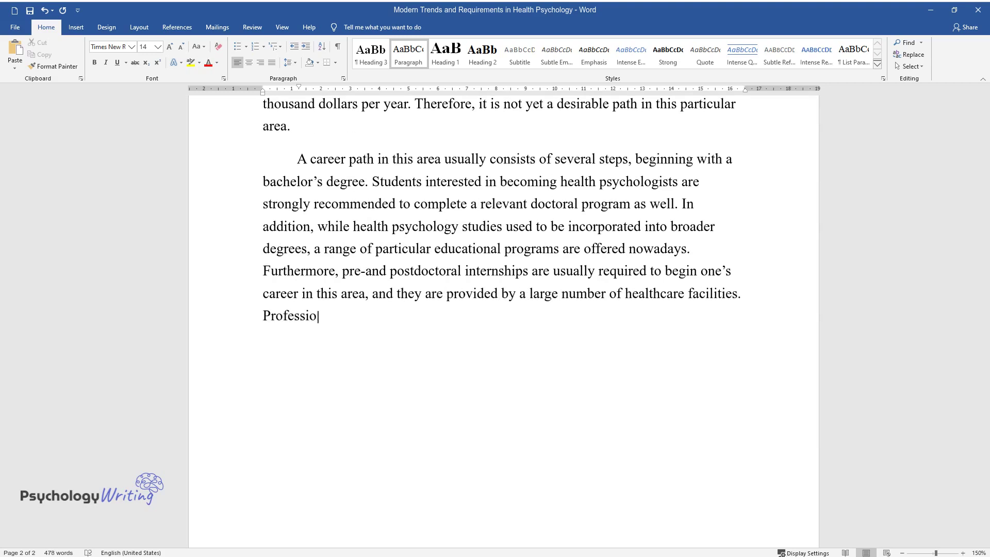
text(nsing is another important)
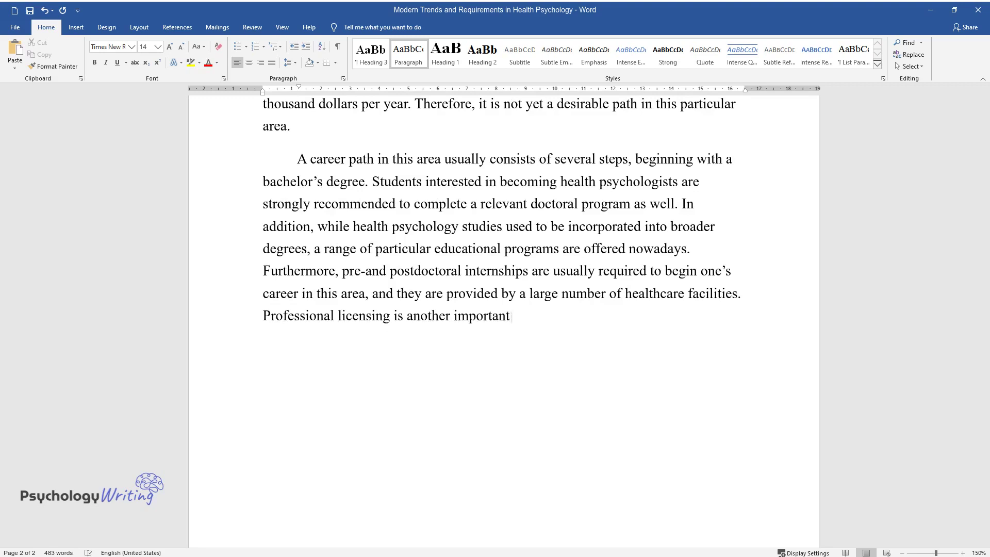
text( requirement for psychologists wil)
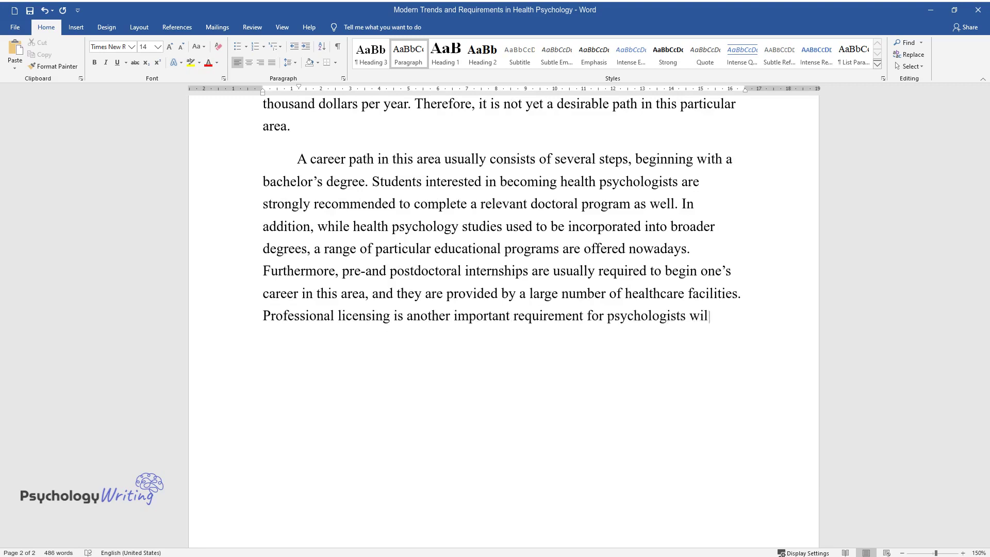
text(ling to work directly with their p)
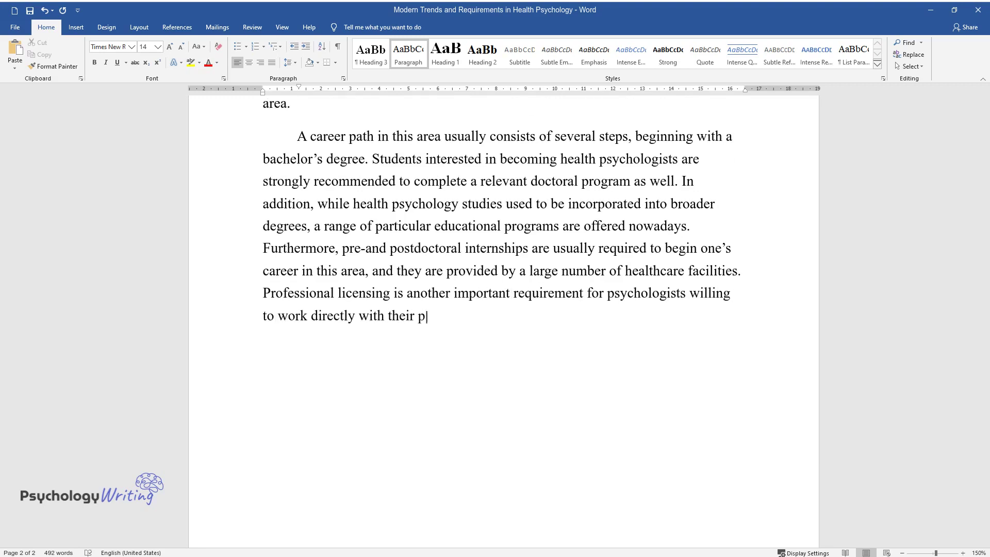
text( done up)
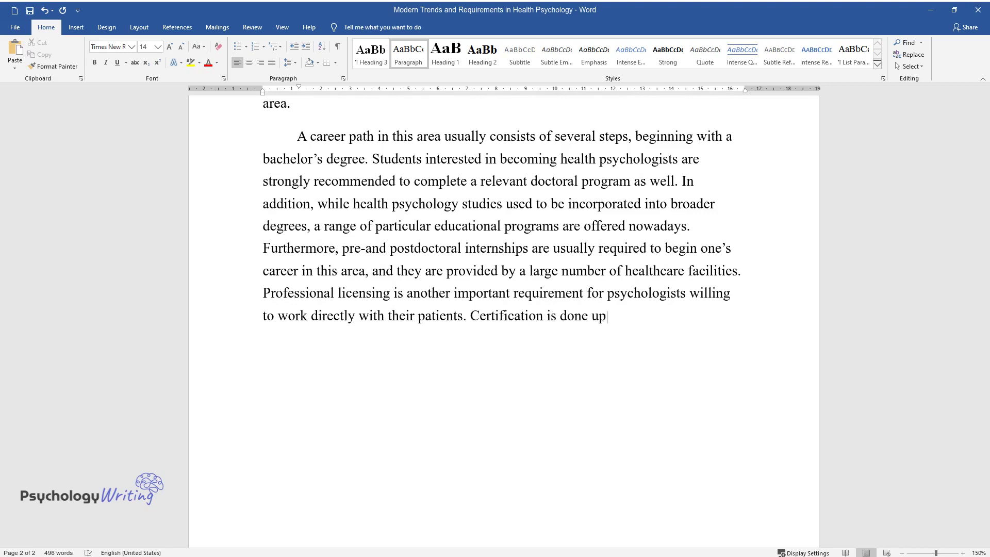
text(on completing education and renewed regularly. Therefore, the positi)
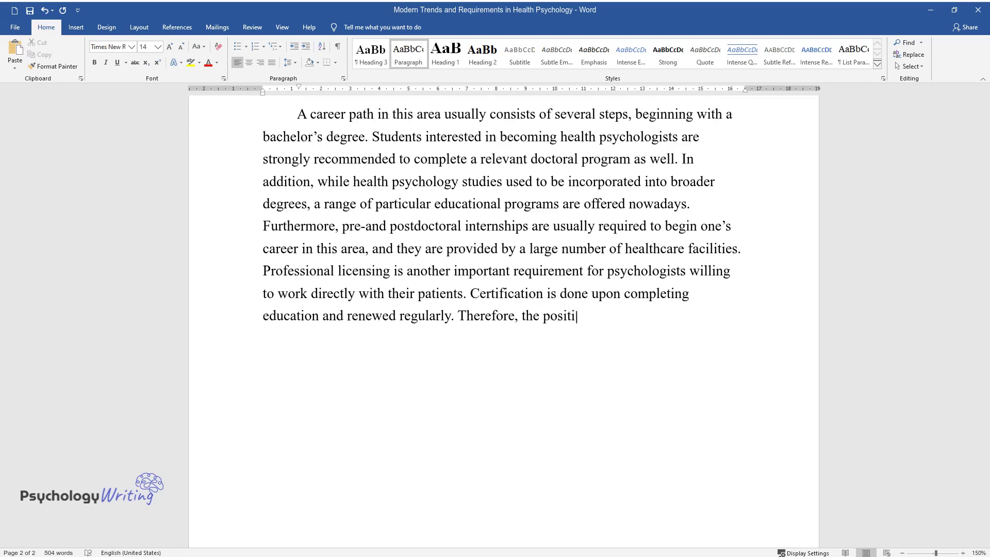
text(on of a health psychologist has se)
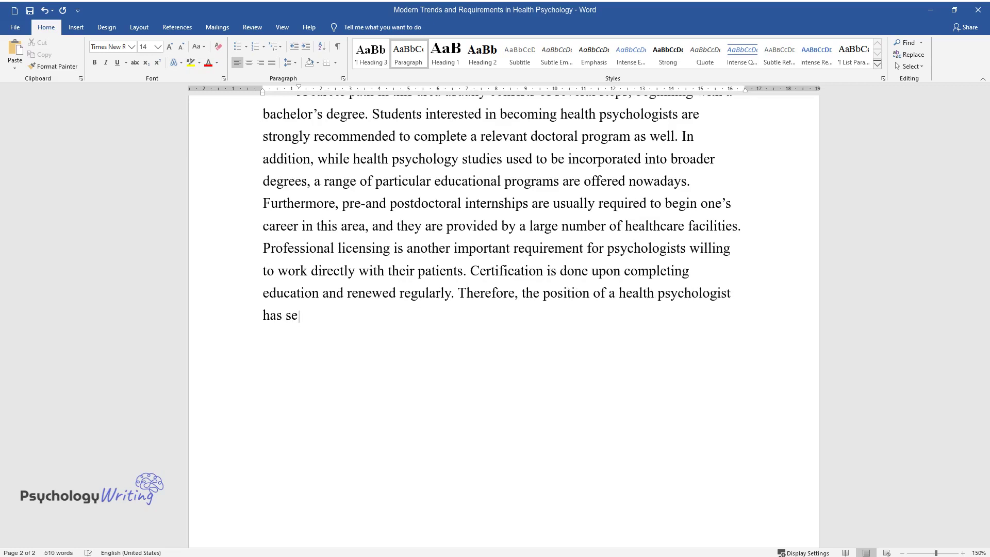
text(rious requirements for candidates,)
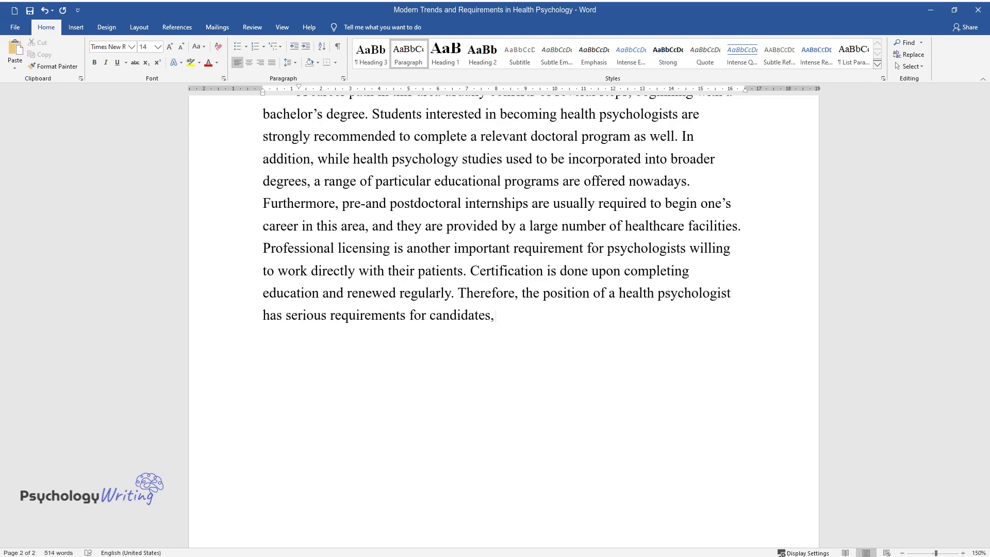
text( which highlights the importance o)
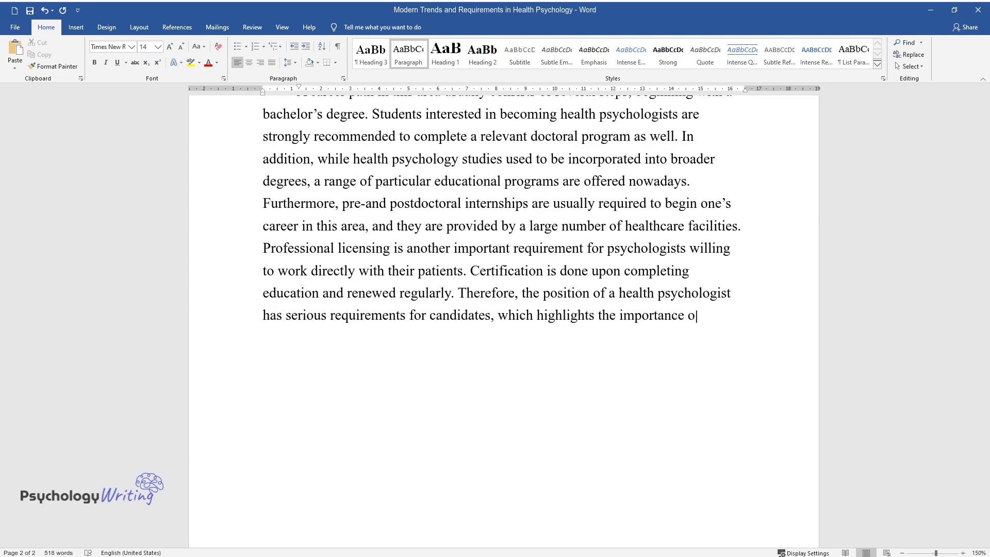
text(f this job in modern society.)
key(Return)
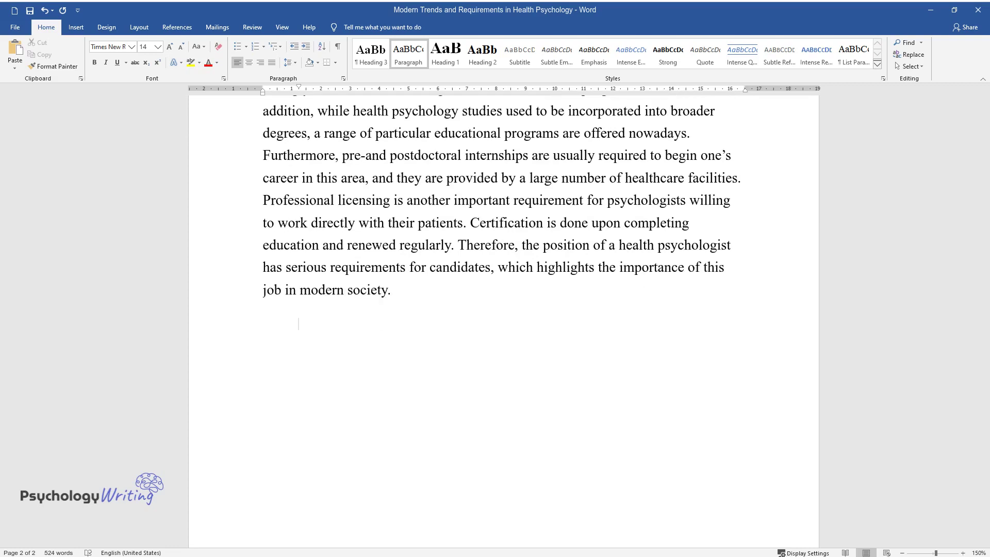
Type the paragraph 'Besides a particular level of education and internship...' on a candidate's personal traits.
text(Besides a )
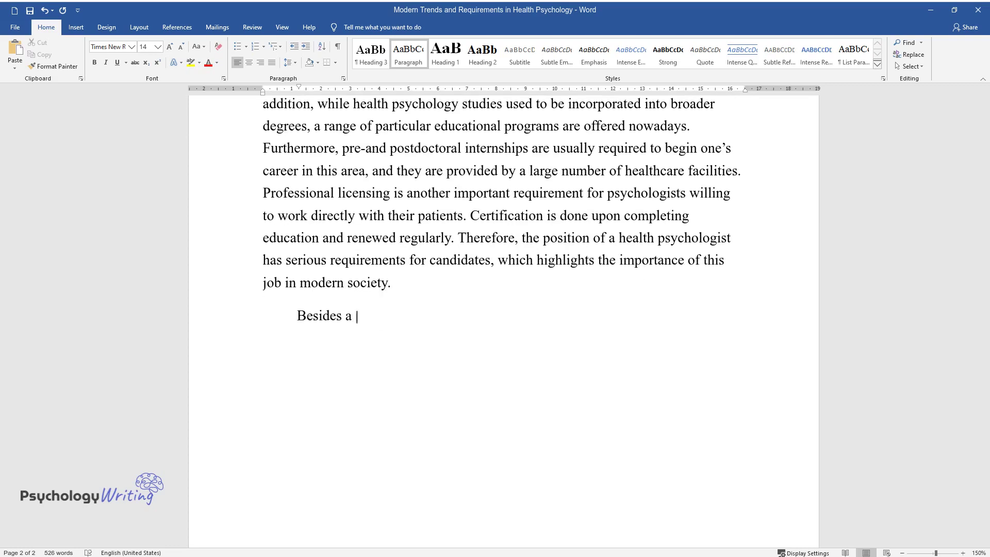
text(particular level of education and i)
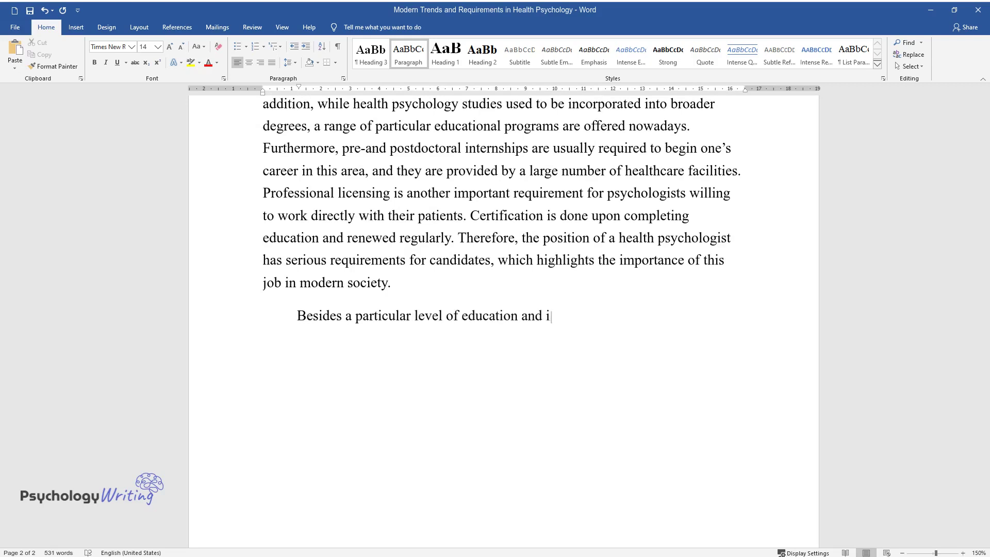
text(nternship, an eligible candidate should demonstrate valuable )
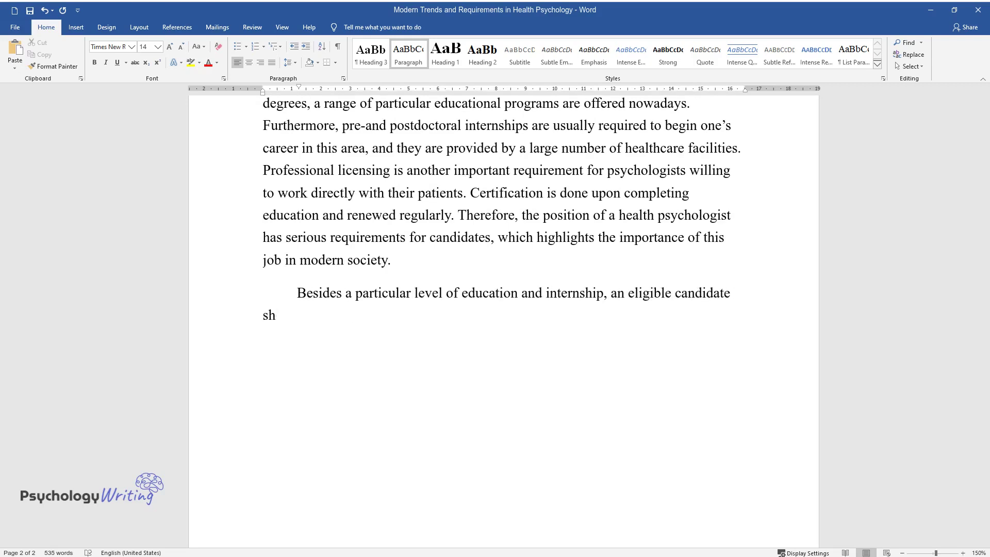
text(traits fo)
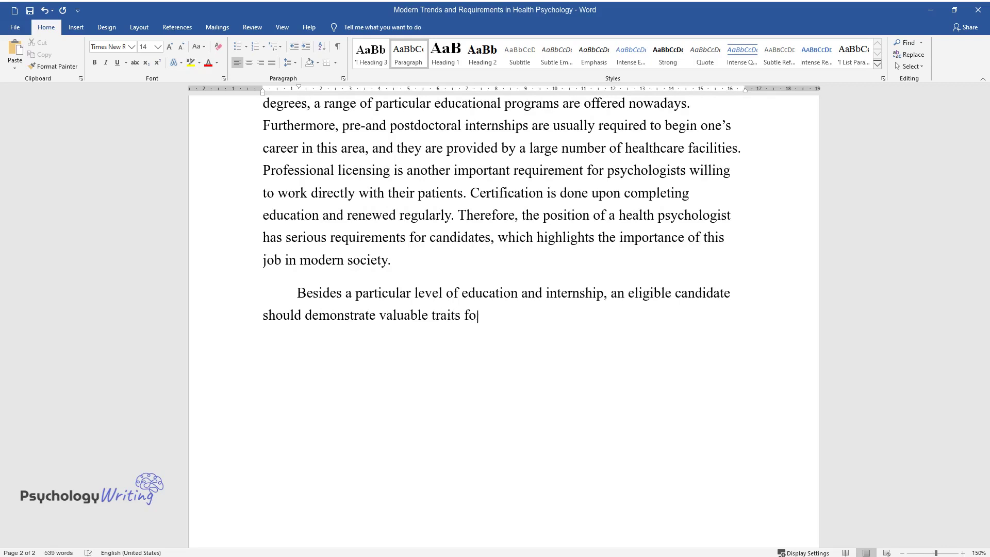
text(r a specialist in this area. Shaw pu)
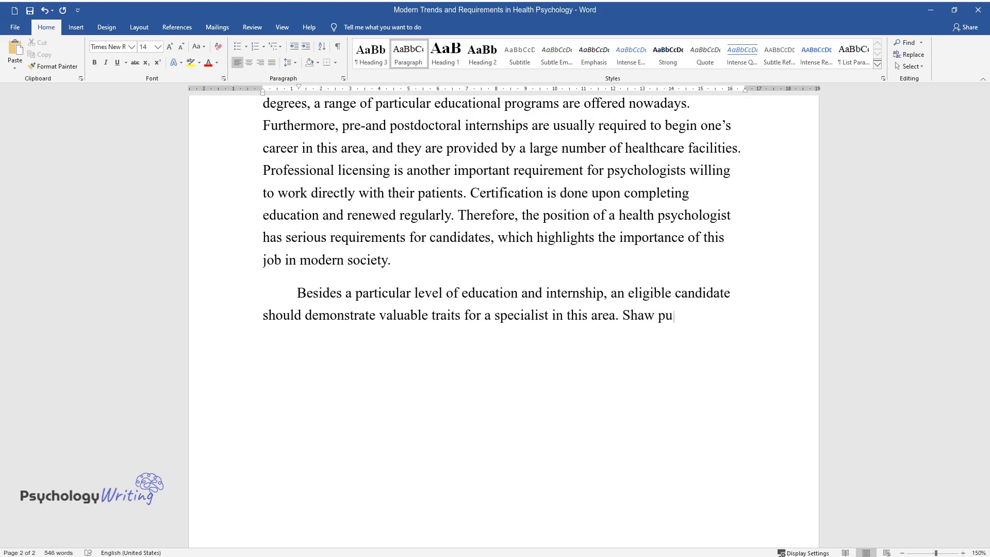
text(ts active listening on to)
text(p of the)
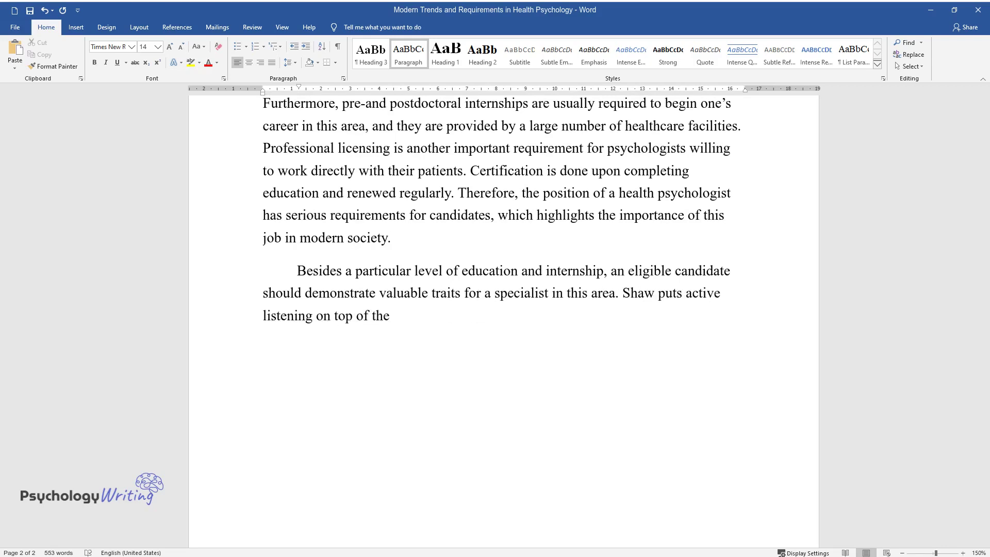
text( list, which is fair, as hearing the )
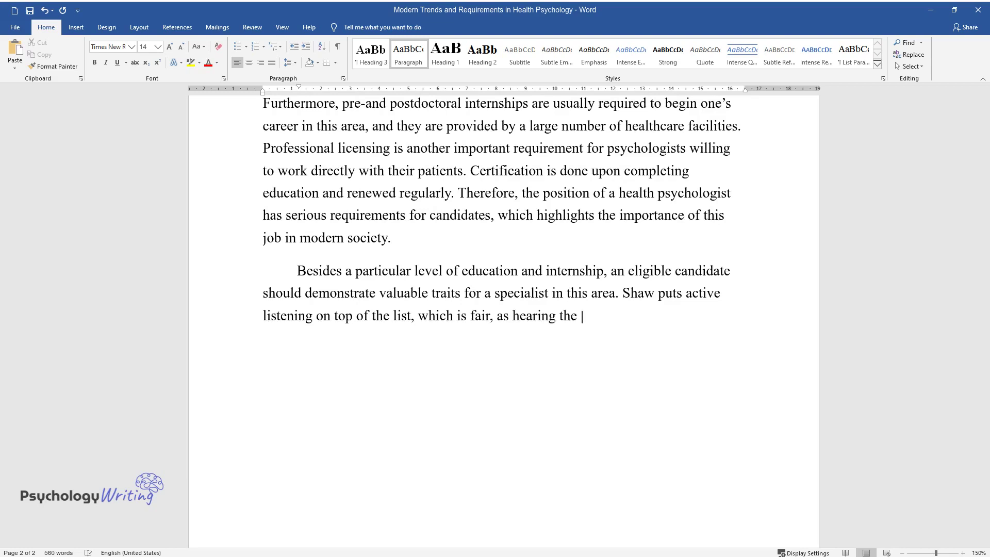
text(patient and understanding their nee)
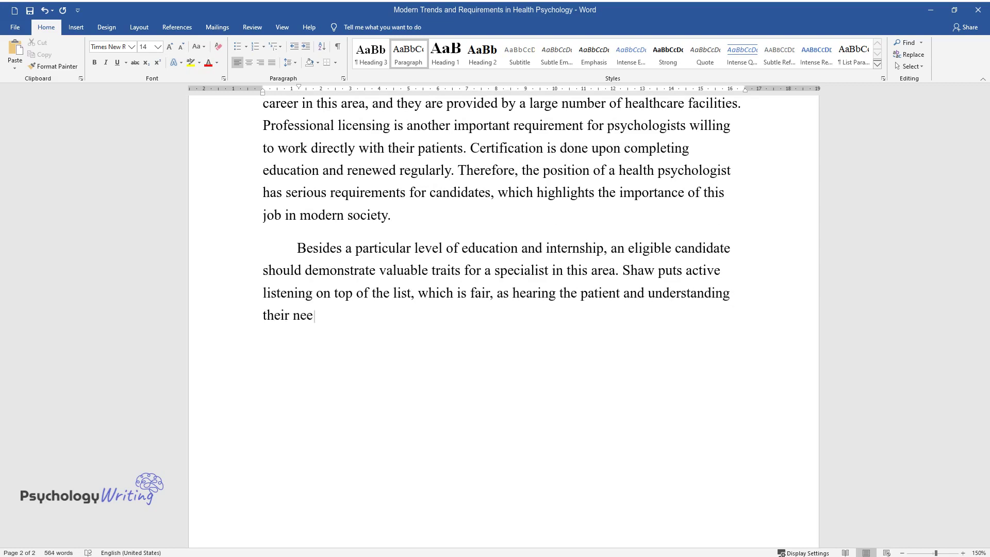
text(ds is the key to successful therapy)
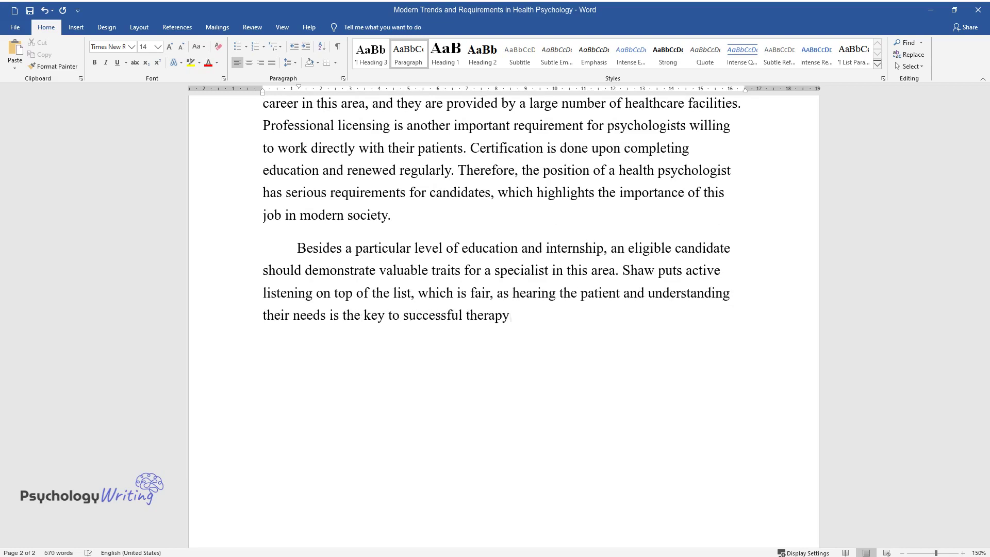
text(. Moreover, a health psychologist m)
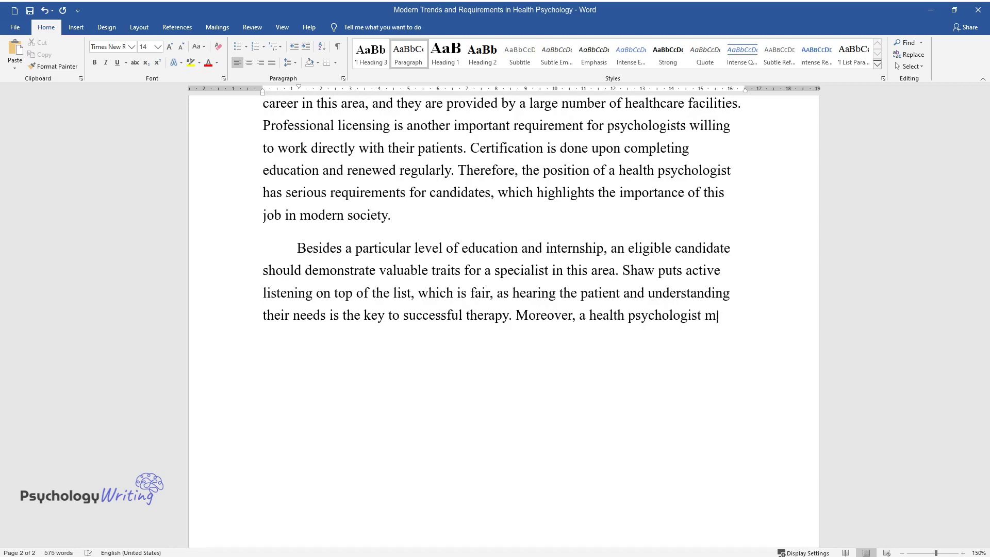
text(ust be able to analyze complex prob)
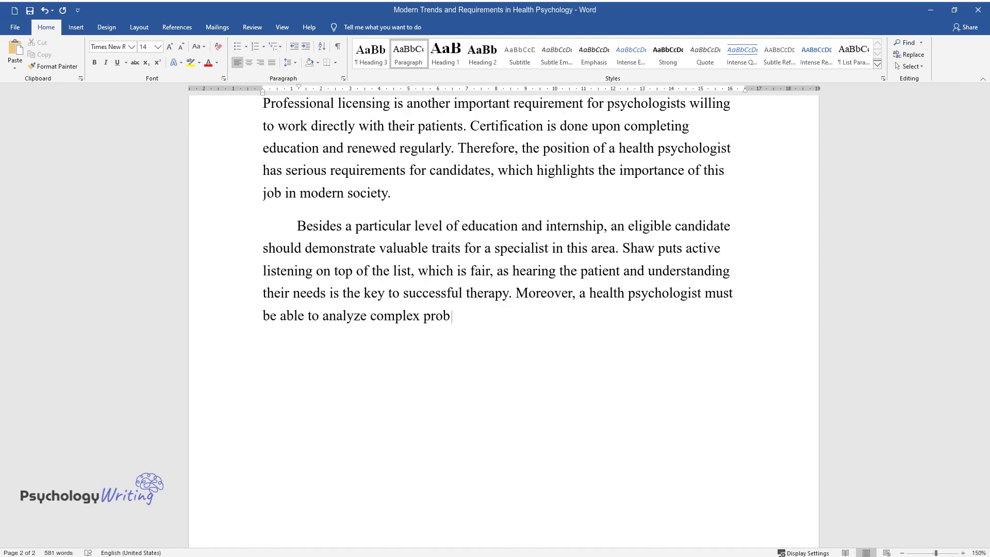
text(lems and propose viable solutions w)
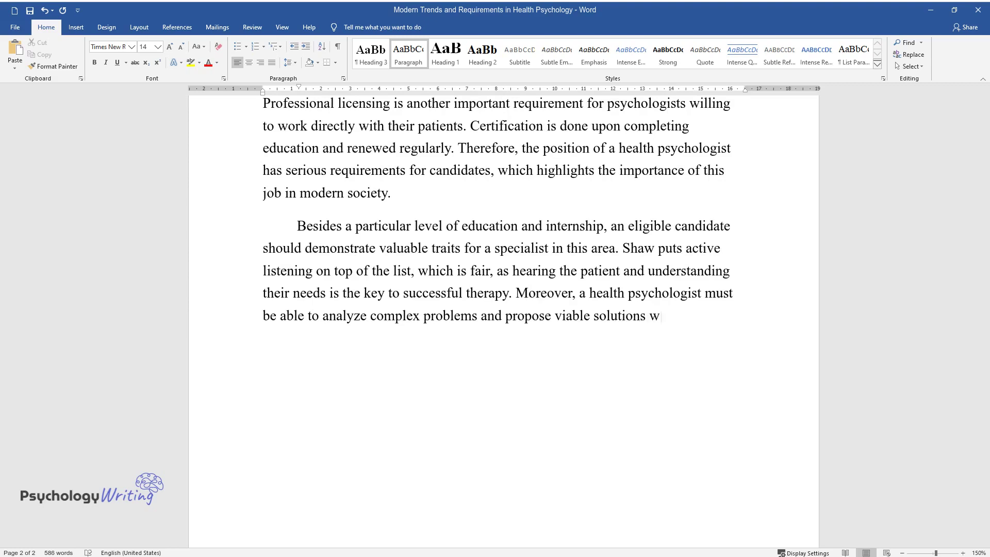
text(hile looking at the issues from a l)
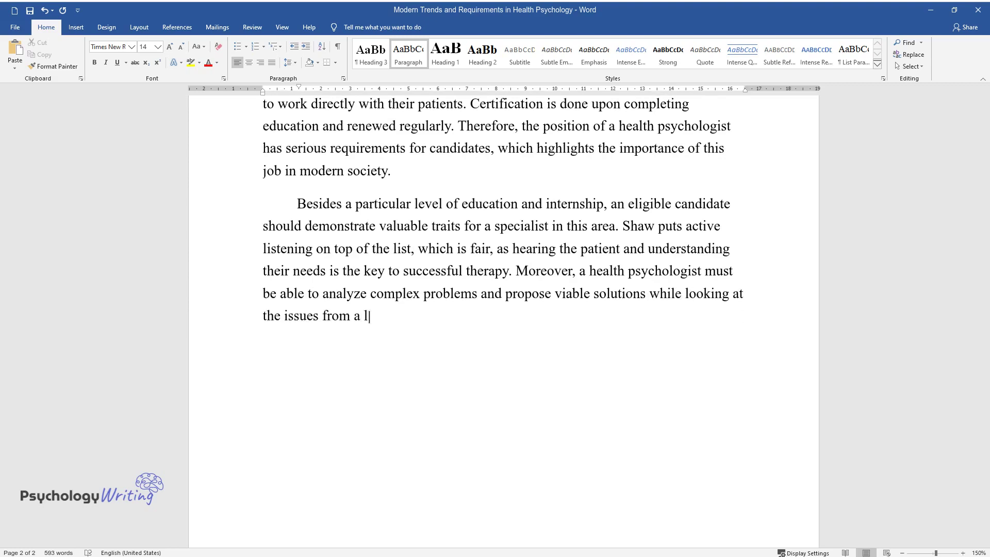
text(ogical perspective. Shaw notes that)
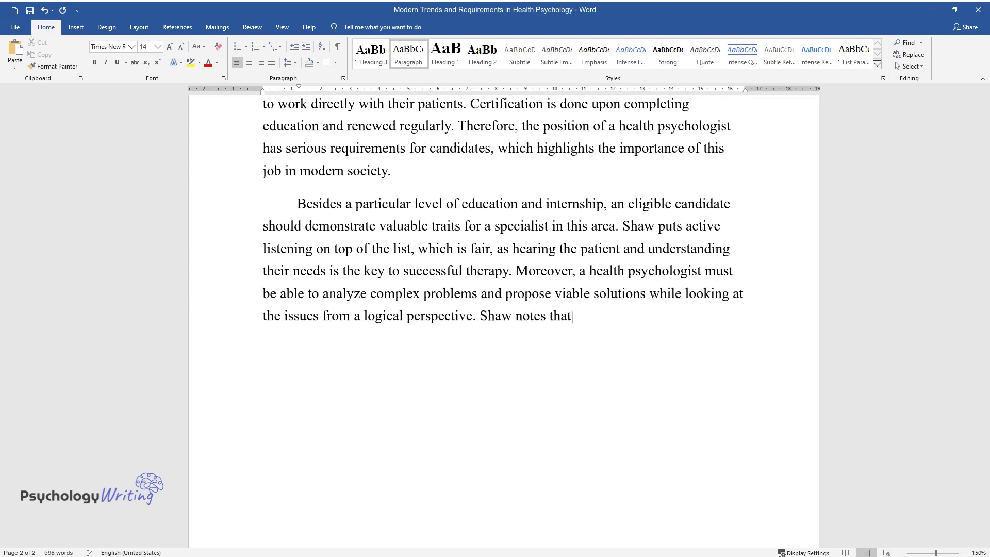
text( a specialist in this area must be)
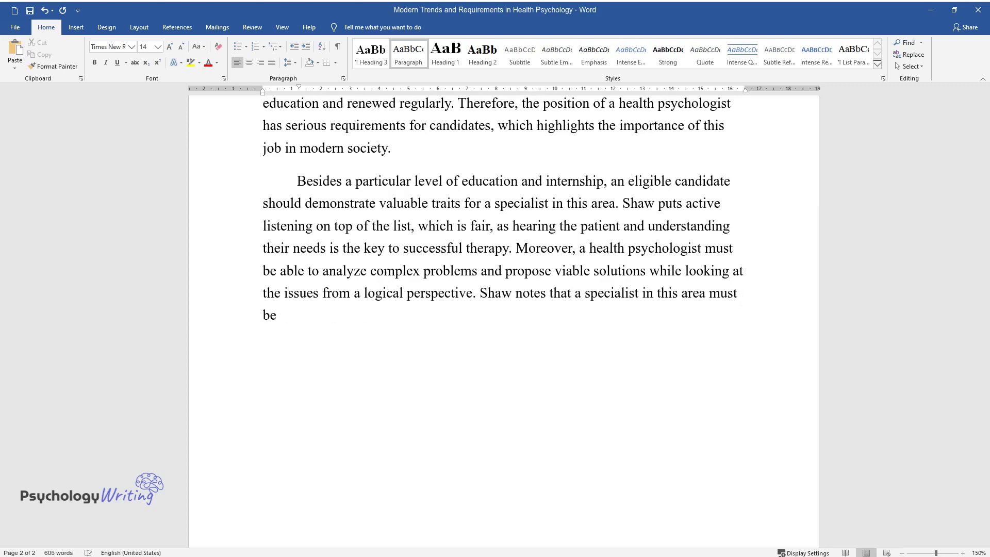
text( service-oriented, which consists o)
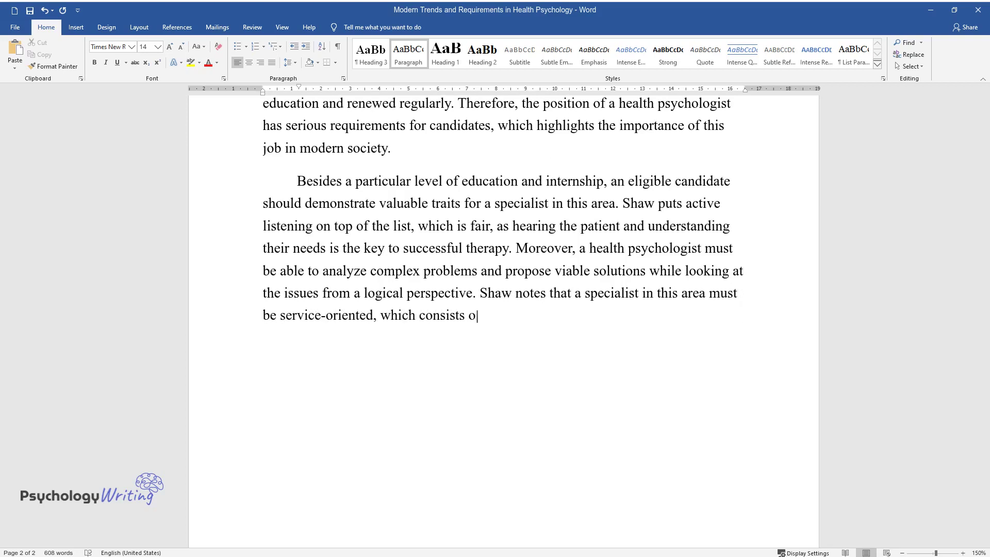
text(f putting patients' needs in front of)
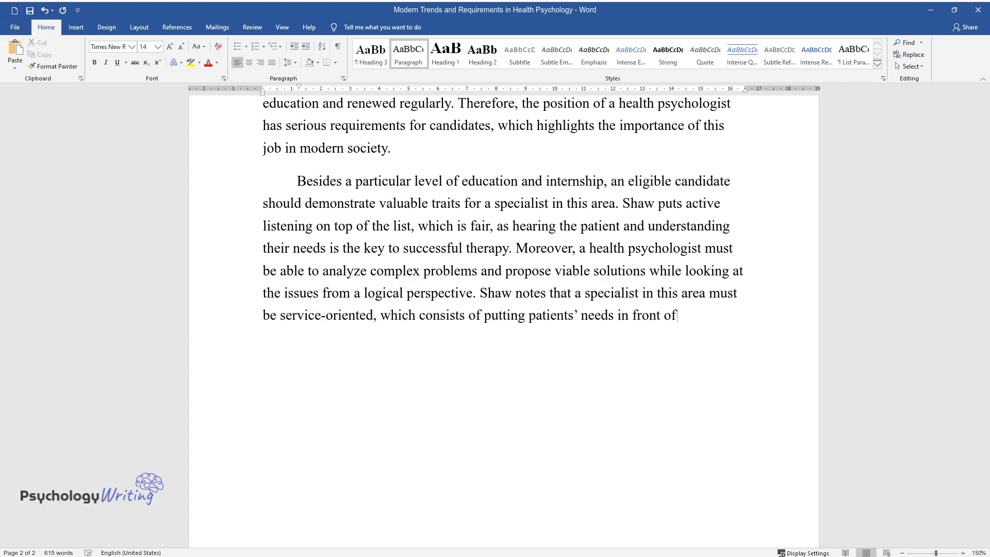
text( everything and focusing on improvi)
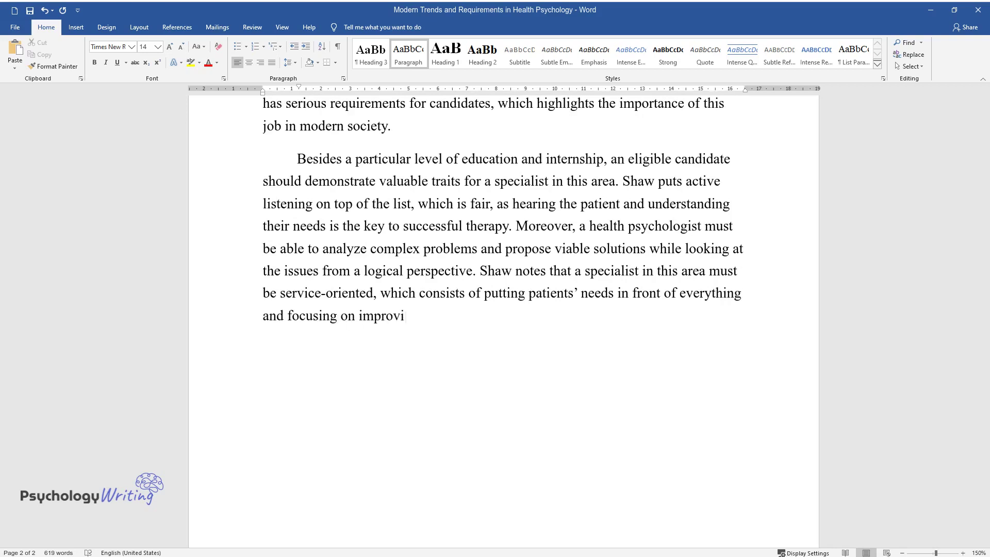
text(ng their lives. Finally, a health p)
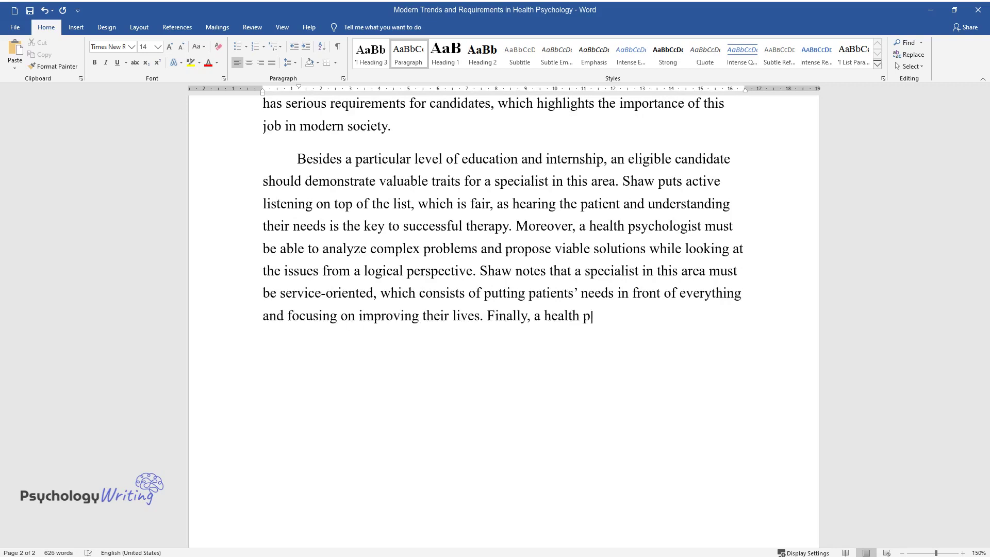
text(sychology specialist should demonstrate excellent co)
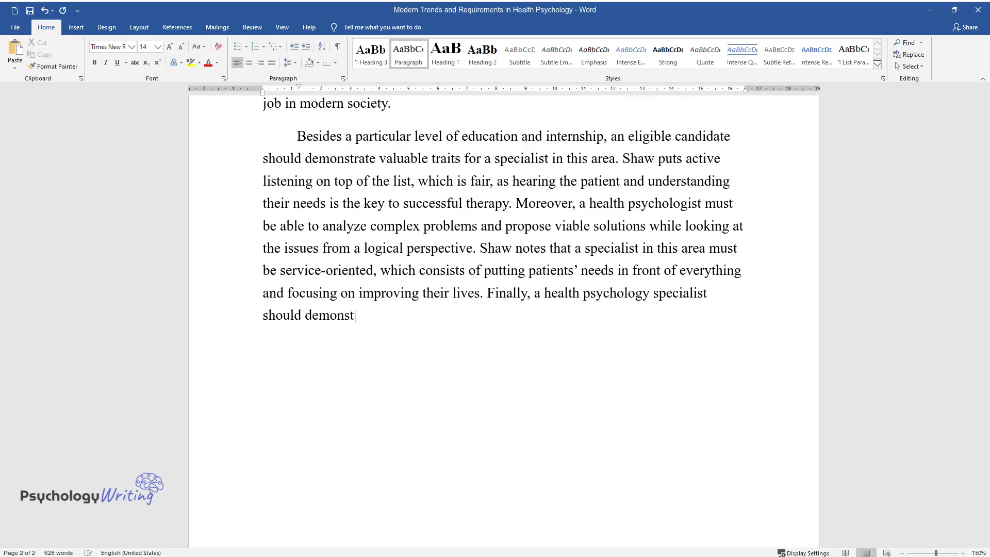
text(mmunication skill)
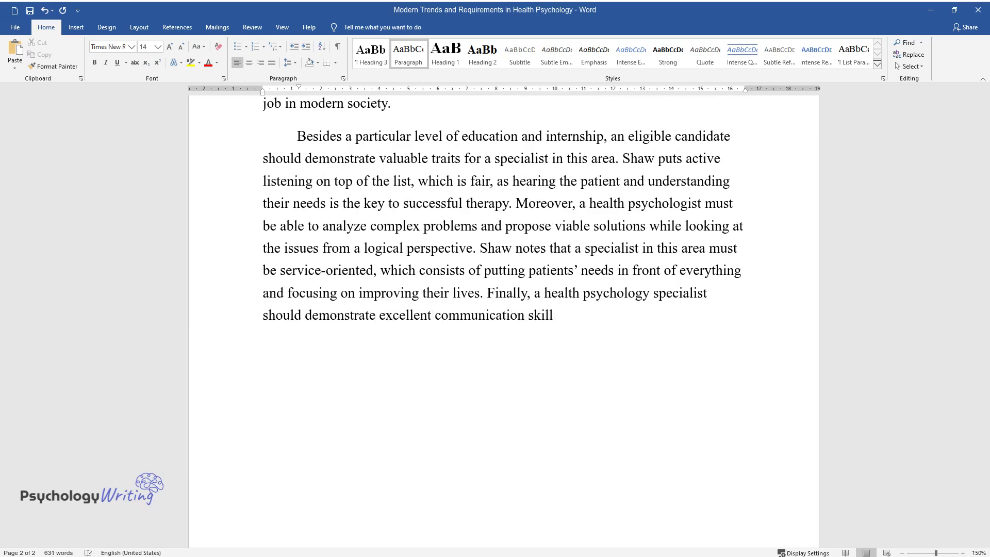
text(s. Consequently, students aspiring t)
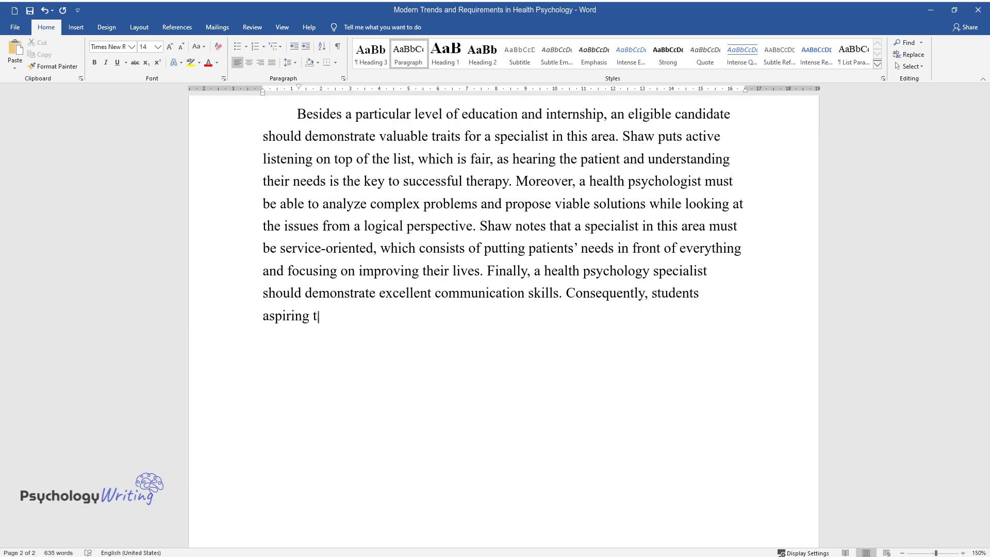
text(o succeed in the discussed field sh)
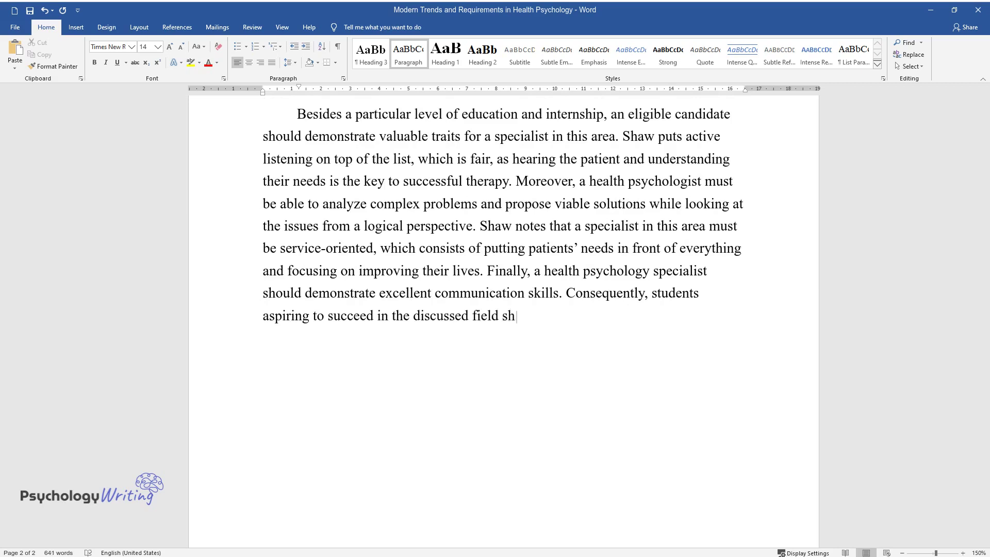
text(ould work on a range of indispensab)
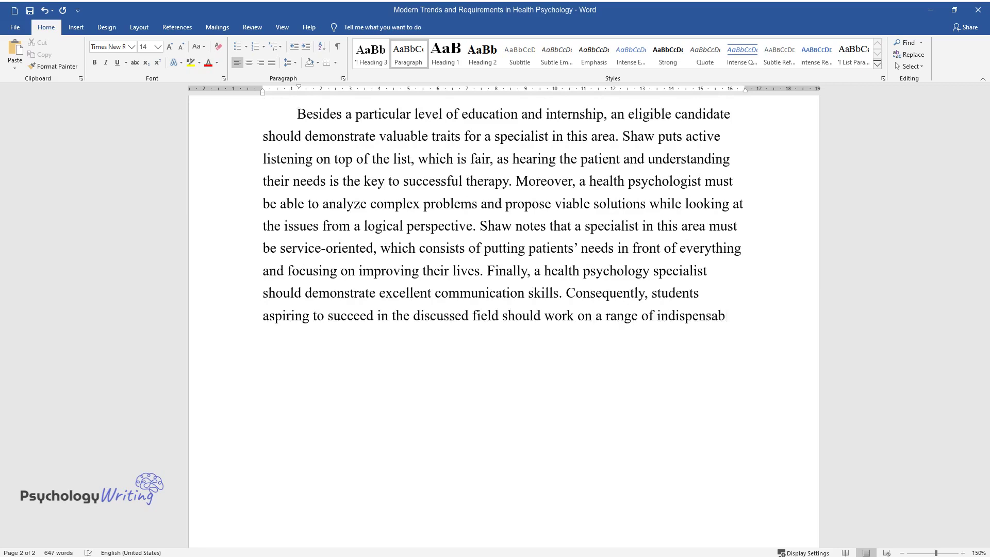
text(le personal qualities along with th)
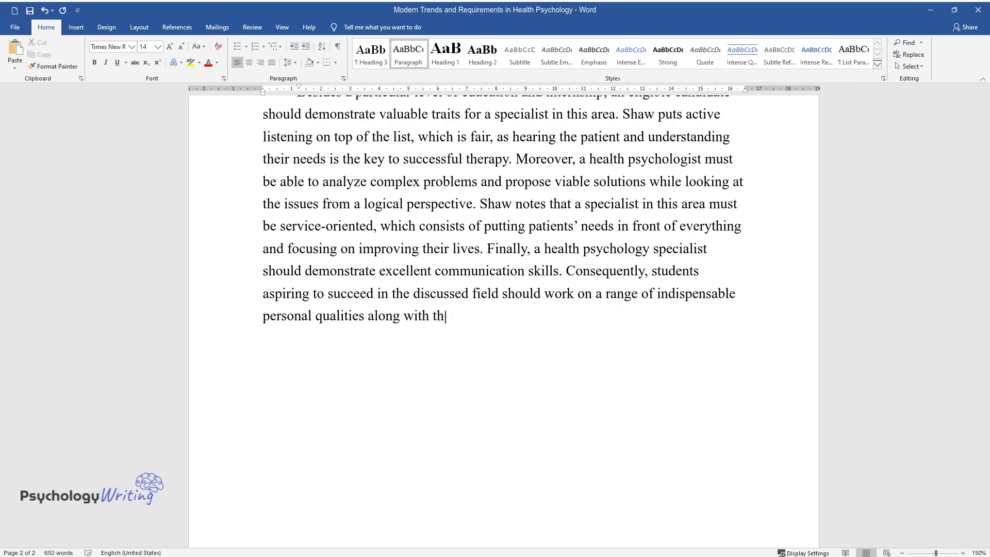
text(e required level of education.)
Add the 'Research Summary and Conclusion' heading and its biopsychosocial paragraph ending 'influence on the biological one.'.
key(ctrl+Return)
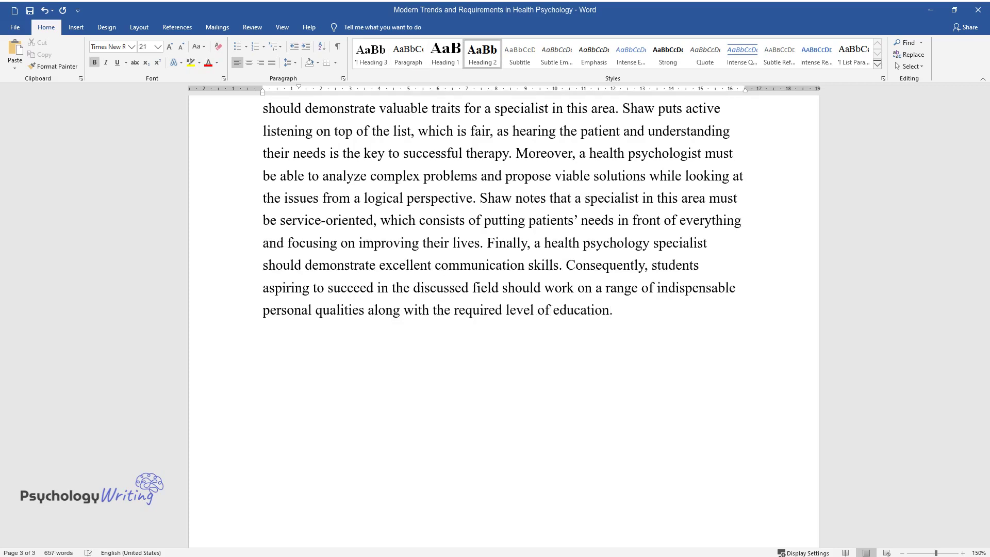
text(Research Summary)
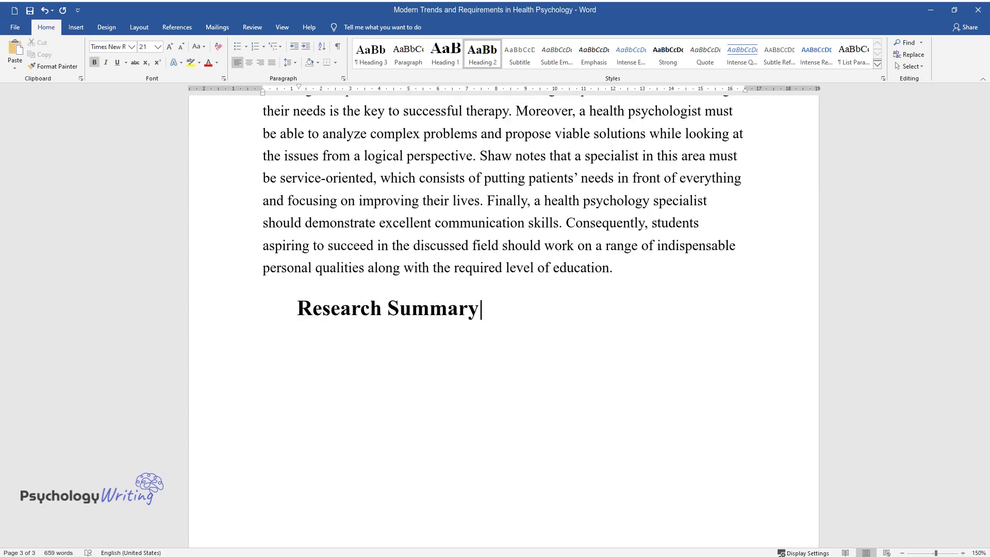
text( and Conclusion)
key(Return)
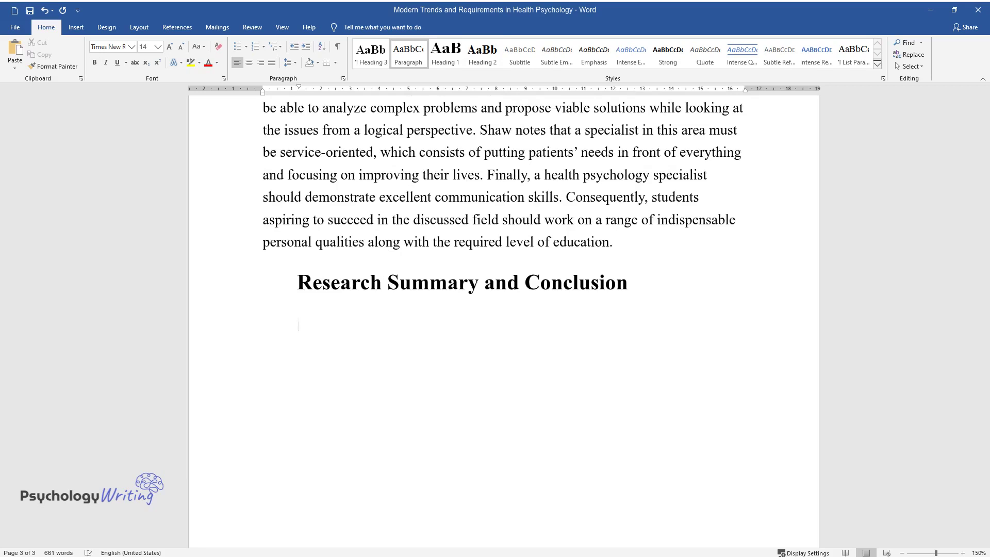
text(Generally speaking, healt)
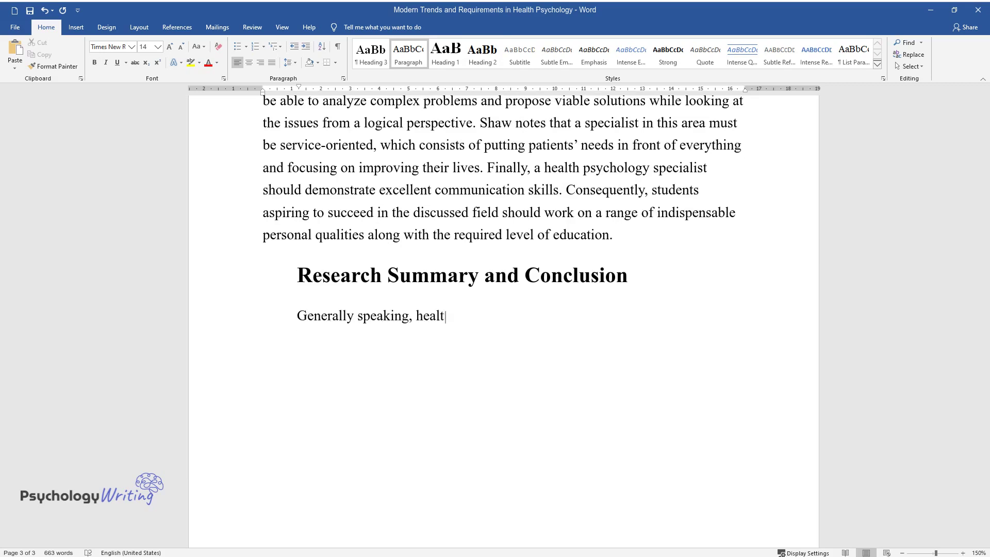
text(h psychology practitioners examin)
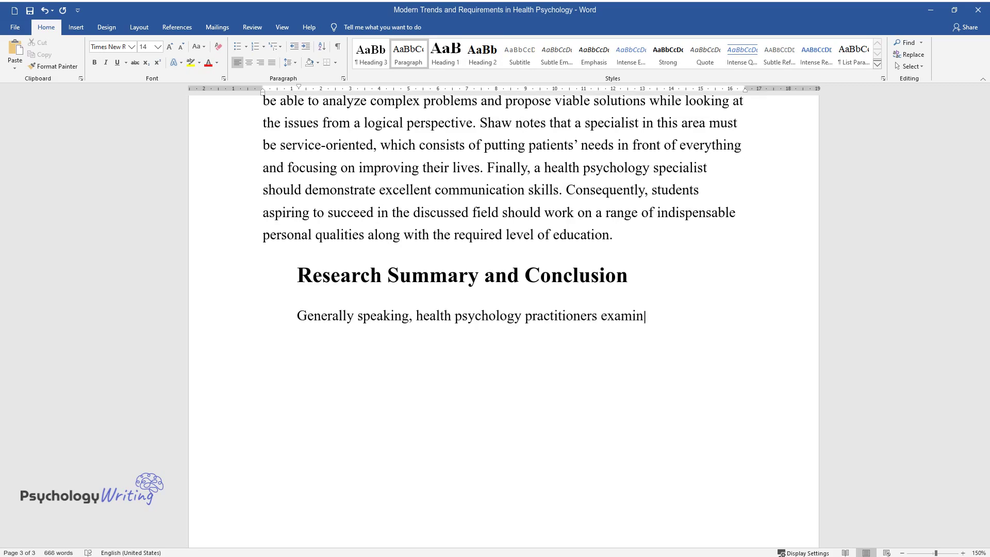
text(e the connection between)
text( one's me)
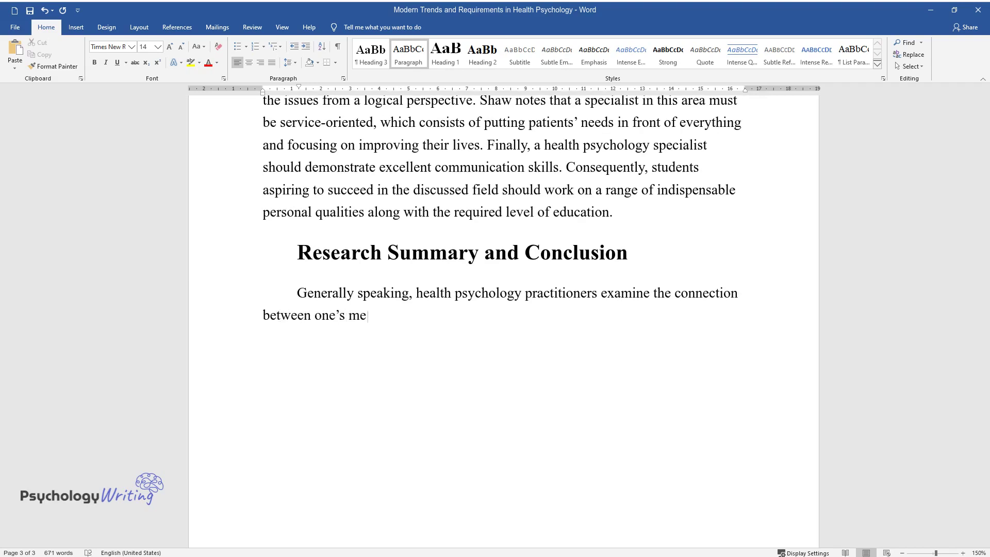
text(ntal and physical health. Unlike )
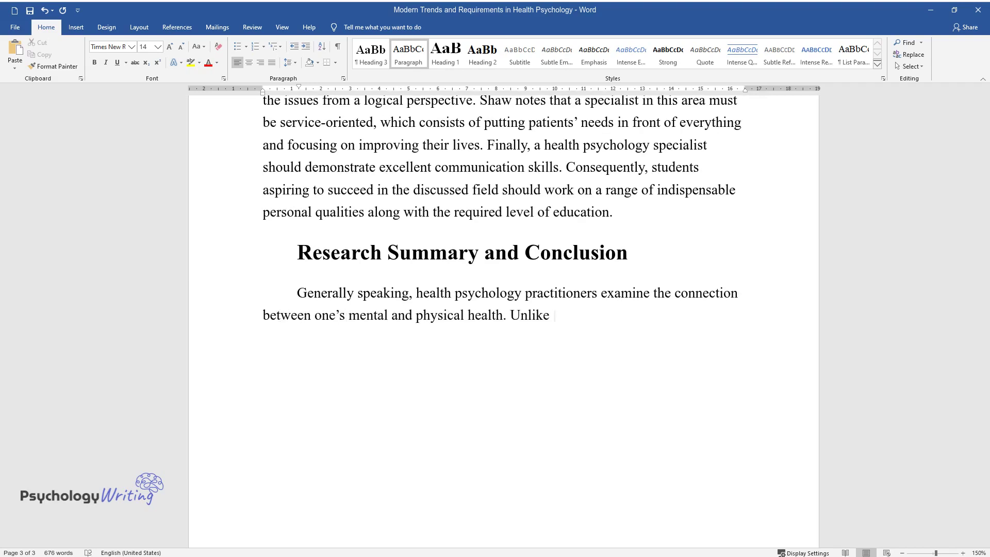
text(ancient civilizations, today's science separates illnesses)
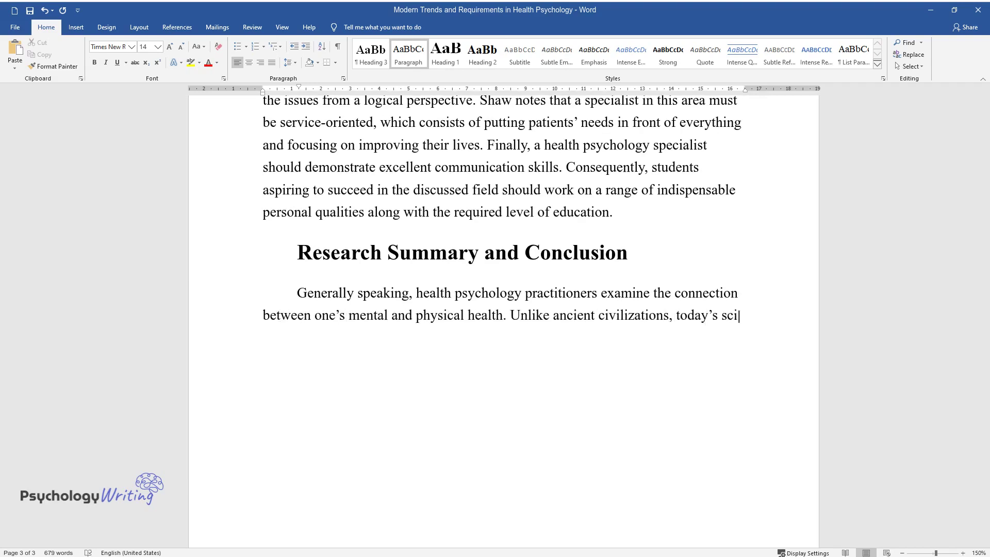
text( of body )
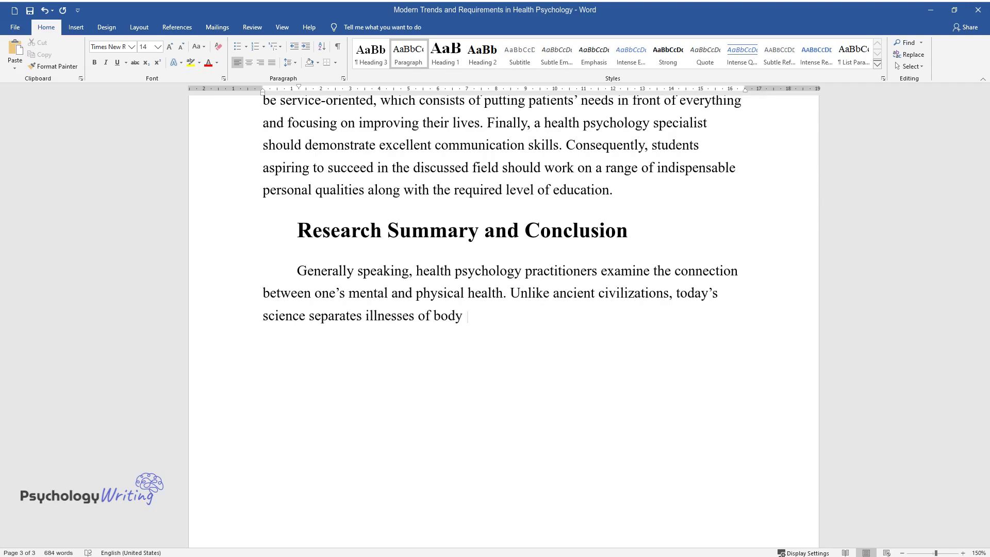
text(and mind as different entities, b)
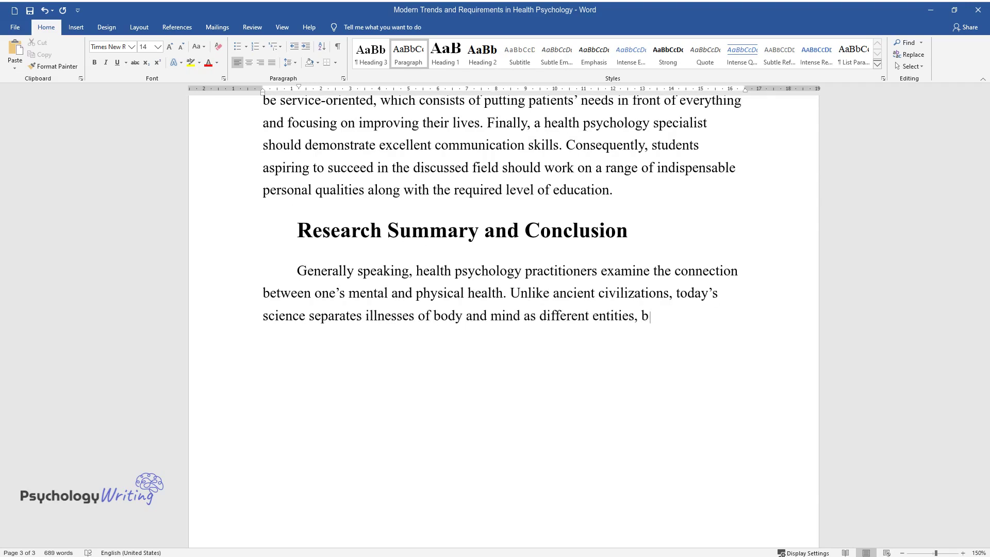
text(ut health psychology does not cont)
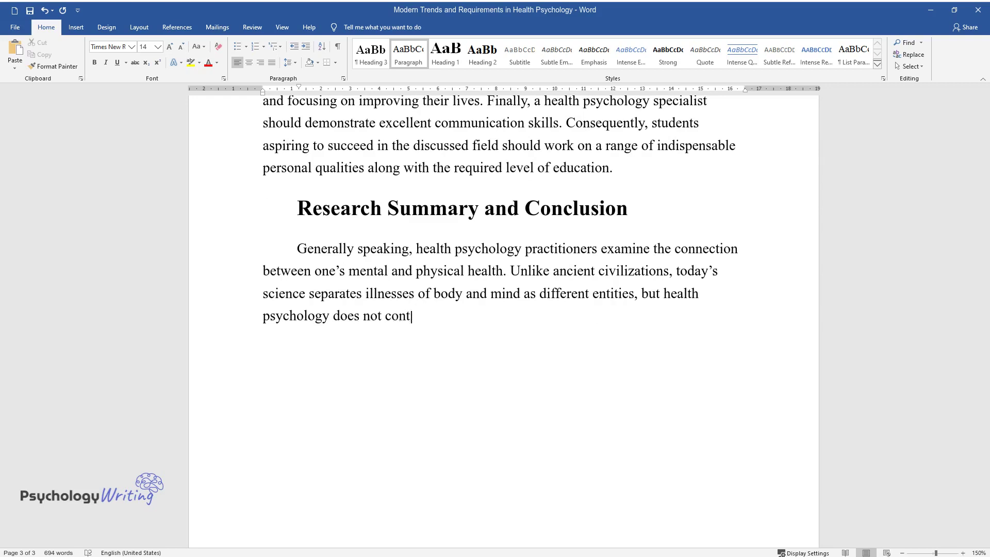
text(radict this idea. Its concept cor)
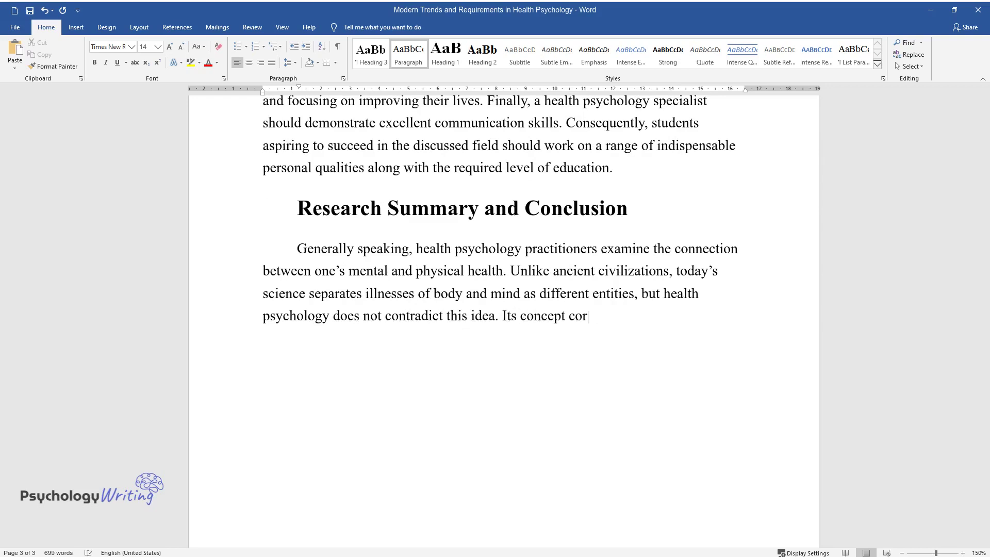
text(relates with the biopsychosocial m)
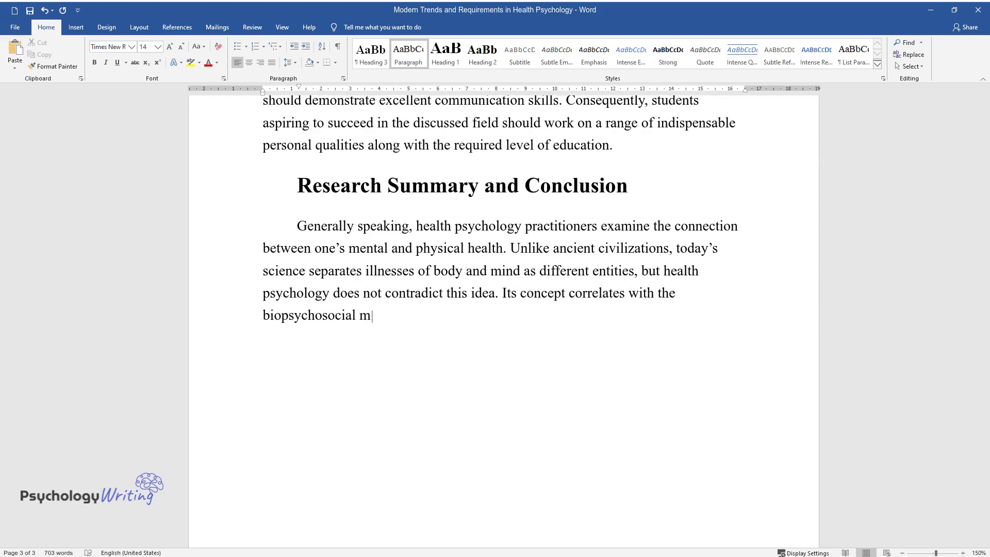
text(odel, meaning that diseases are c)
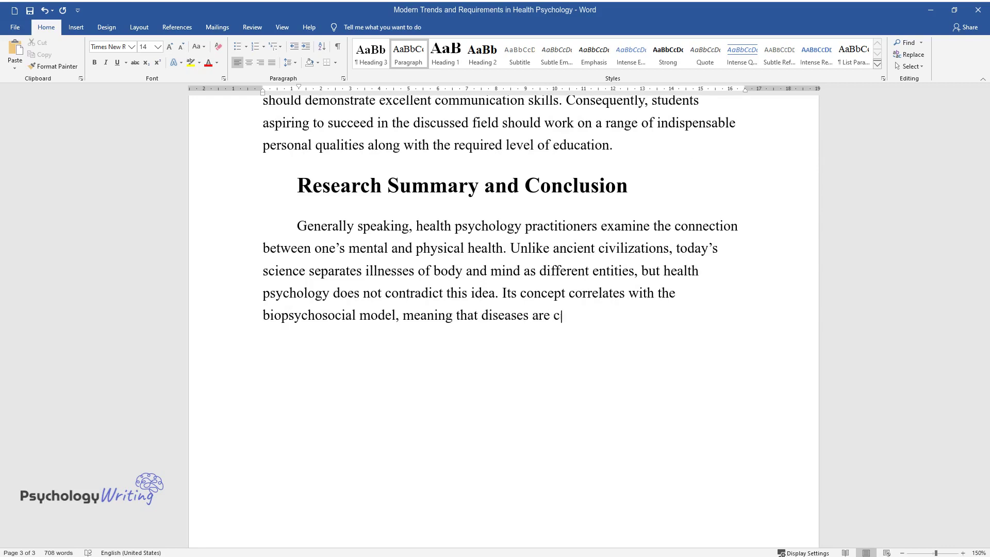
text(aused by a combination of biologi)
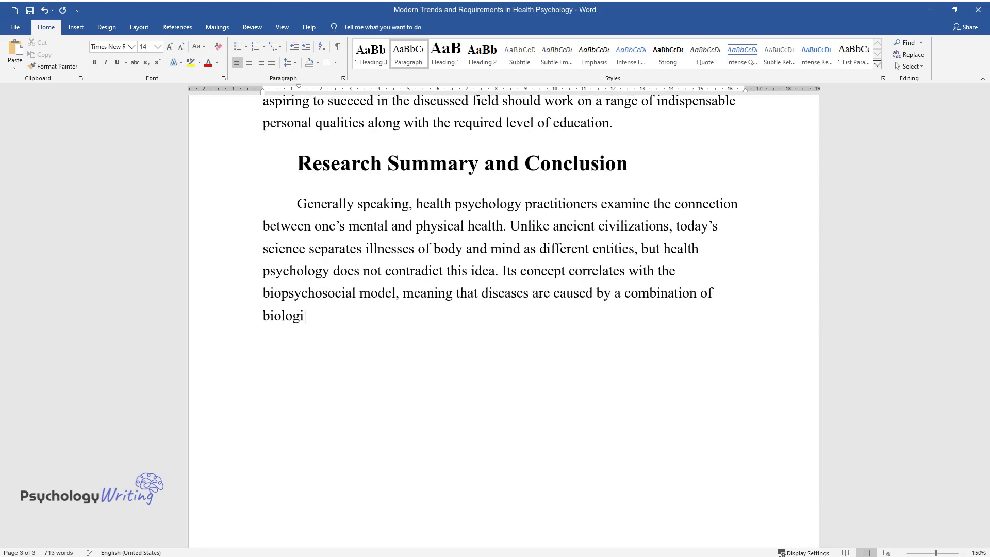
text(cal, psychological, and social fac)
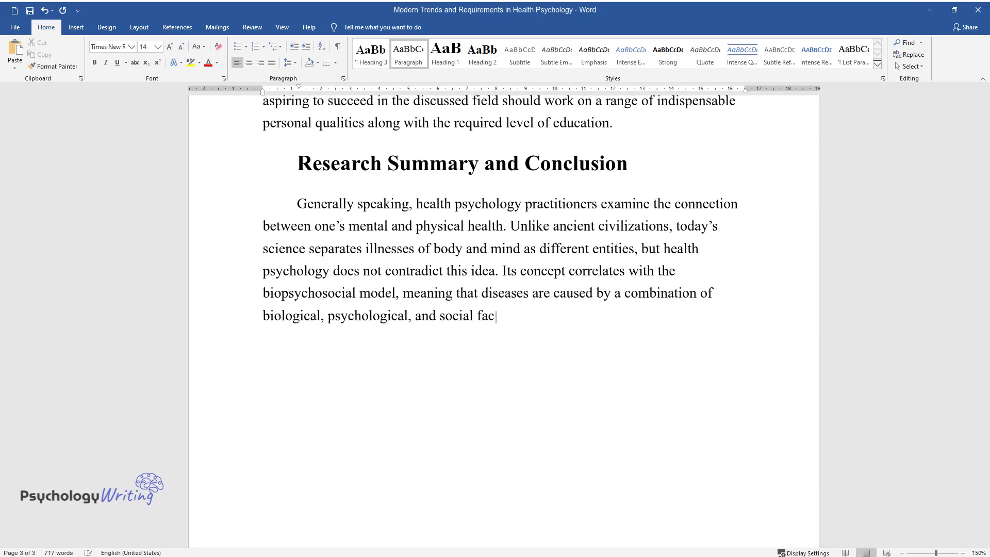
text(tors. Several components of the m)
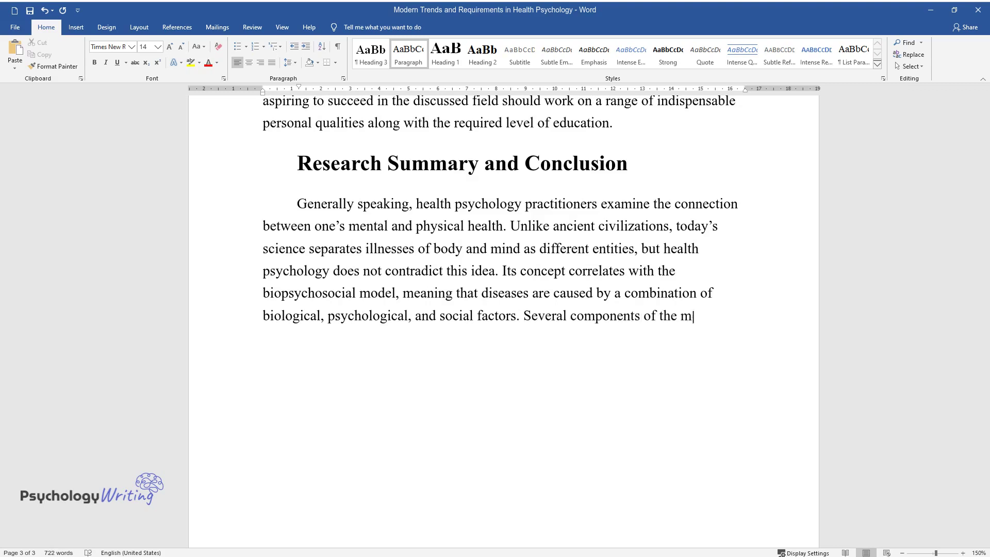
text(odel align with the position of a)
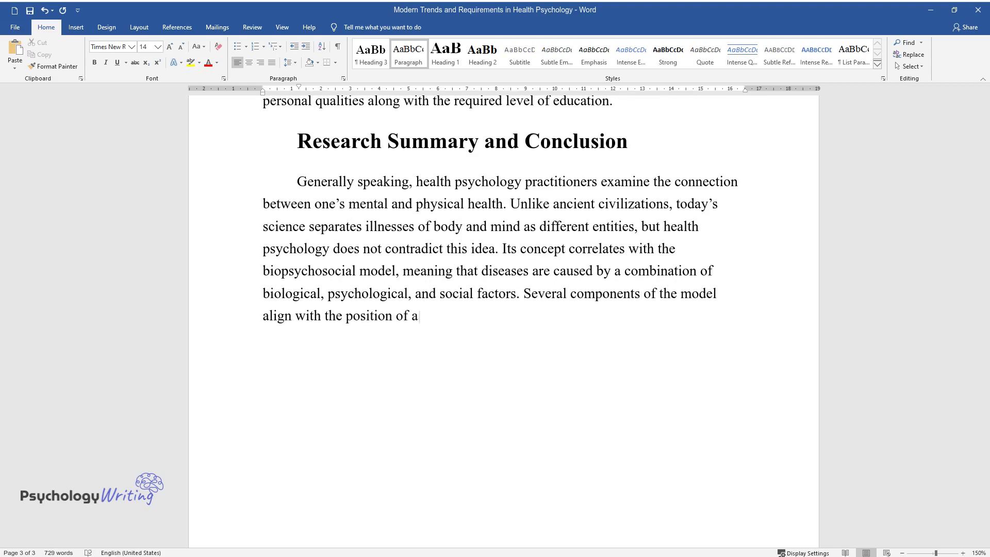
text( health psychologist. While couns)
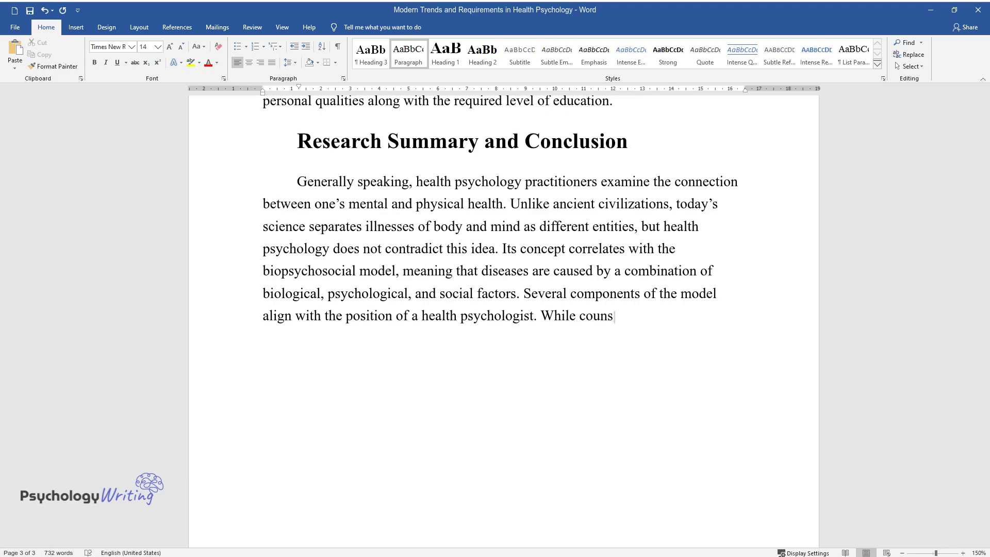
text(elors cannot work with the biologi)
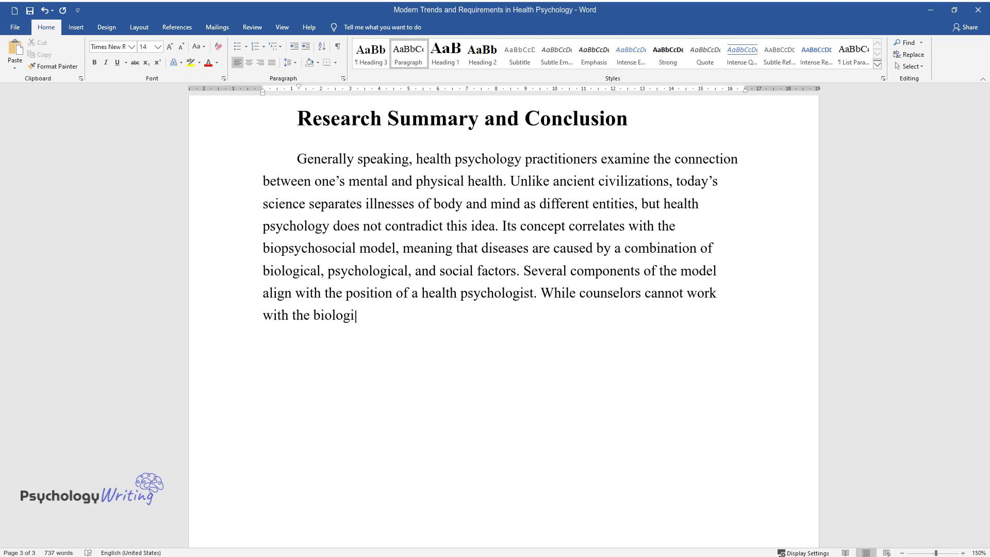
text(cal aspects directly, their job i)
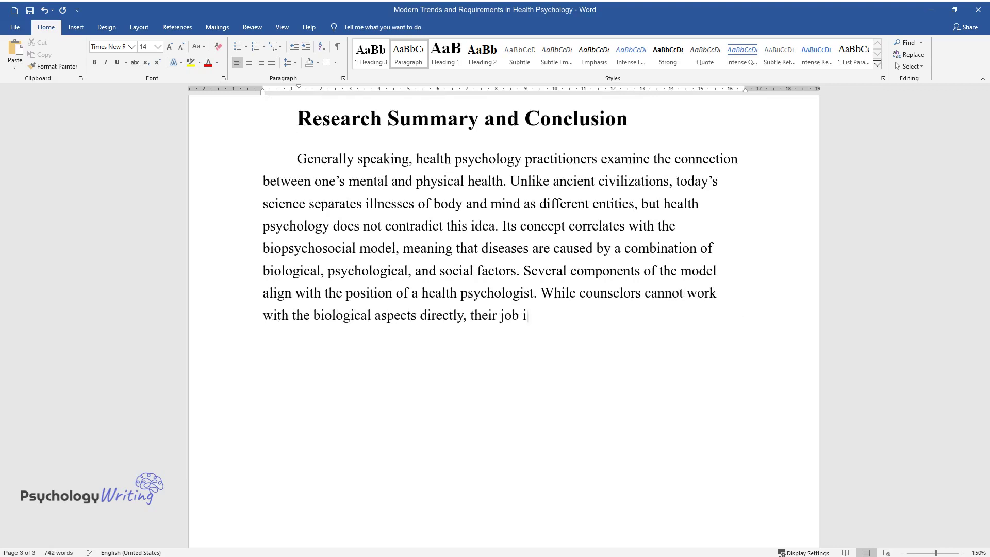
text(s to analyze the patient's psychological f)
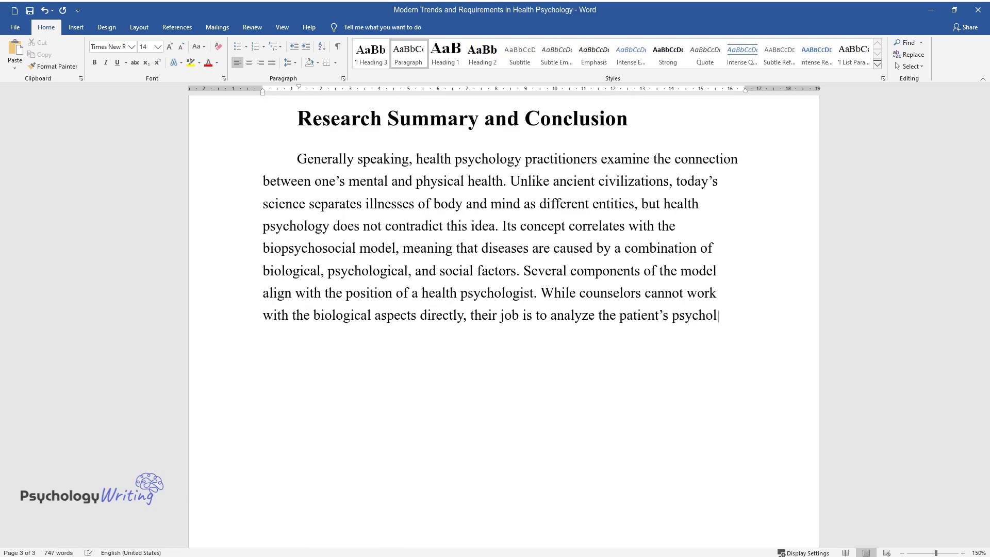
text(actors in terms of their)
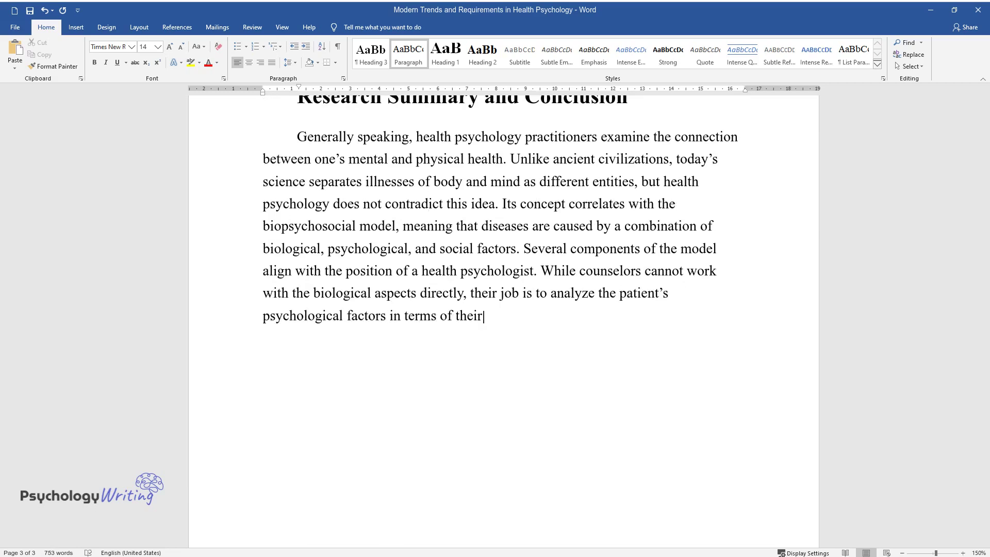
text( influence on their physical healt)
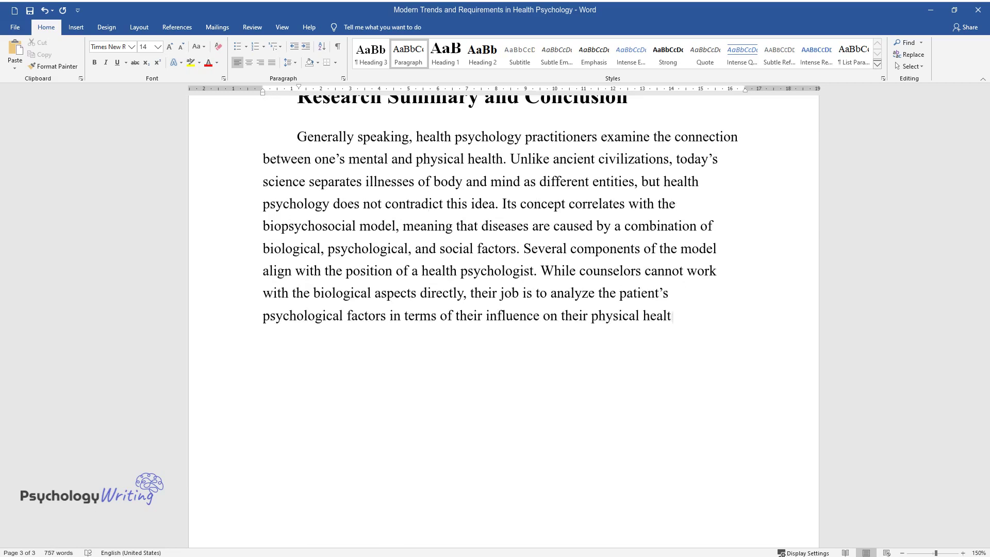
text(h. For example, they can identify some of)
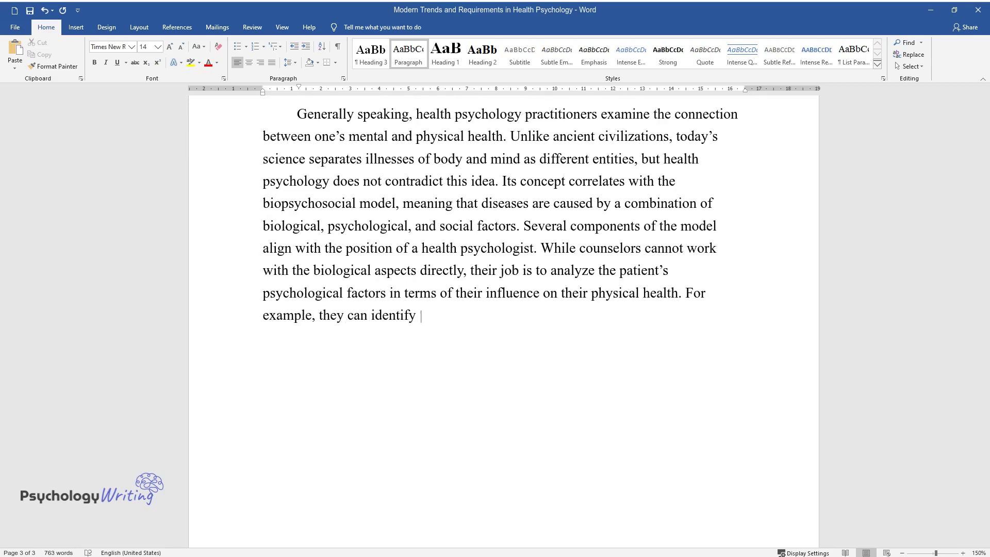
text( the factors in the indivi)
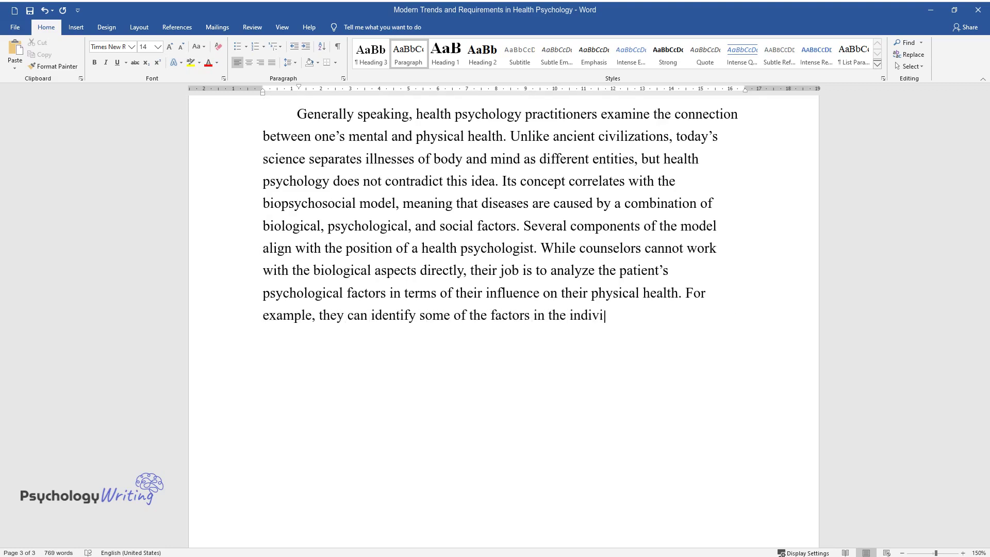
text(dual's life that cause stress and)
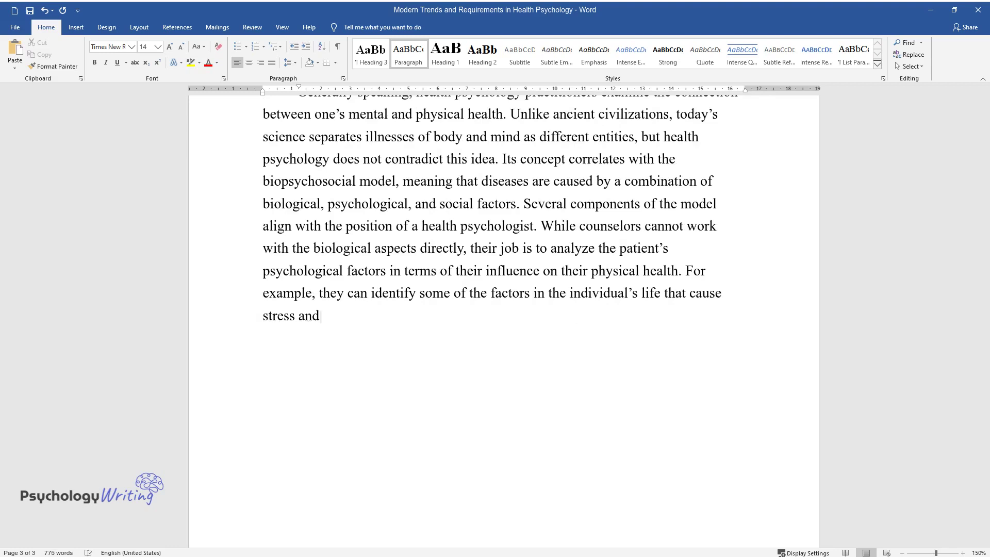
text( stress-related disorders. In tur)
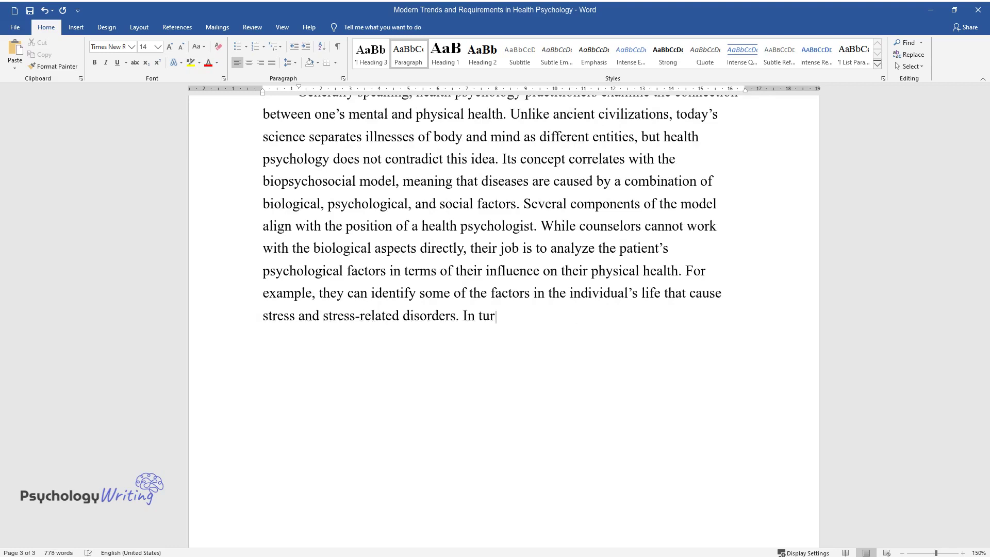
text(n, the factors in question may be )
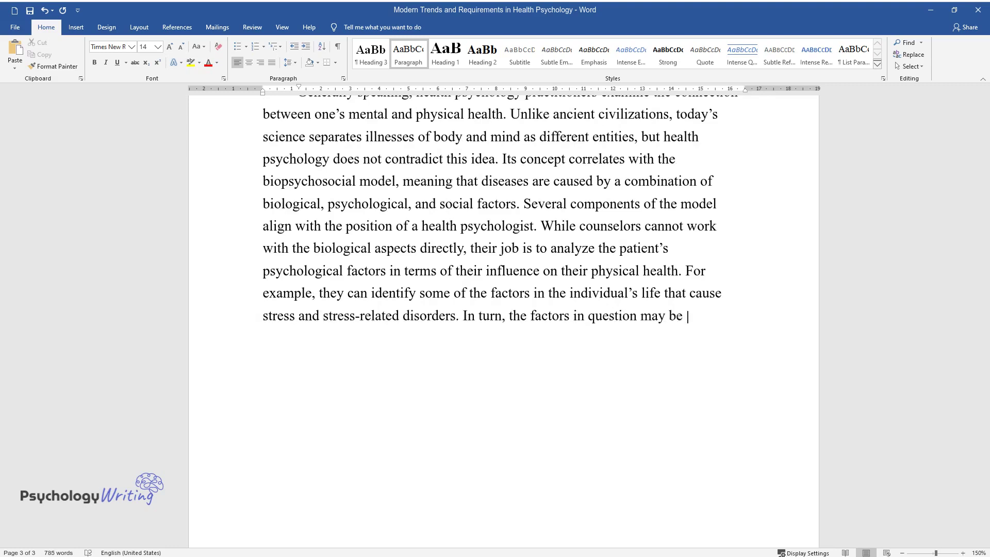
text(connected to social aspects, such)
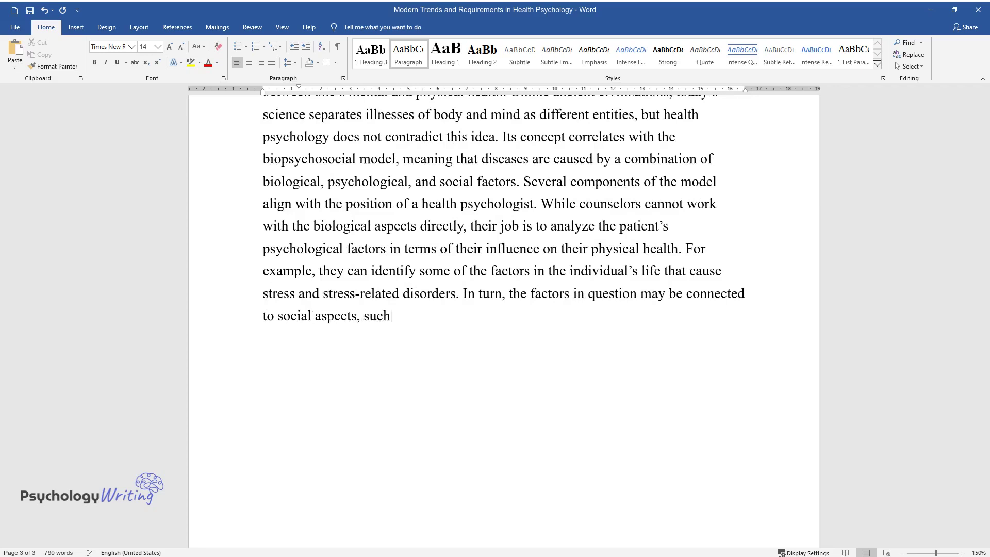
text( as one's employment status, family relati)
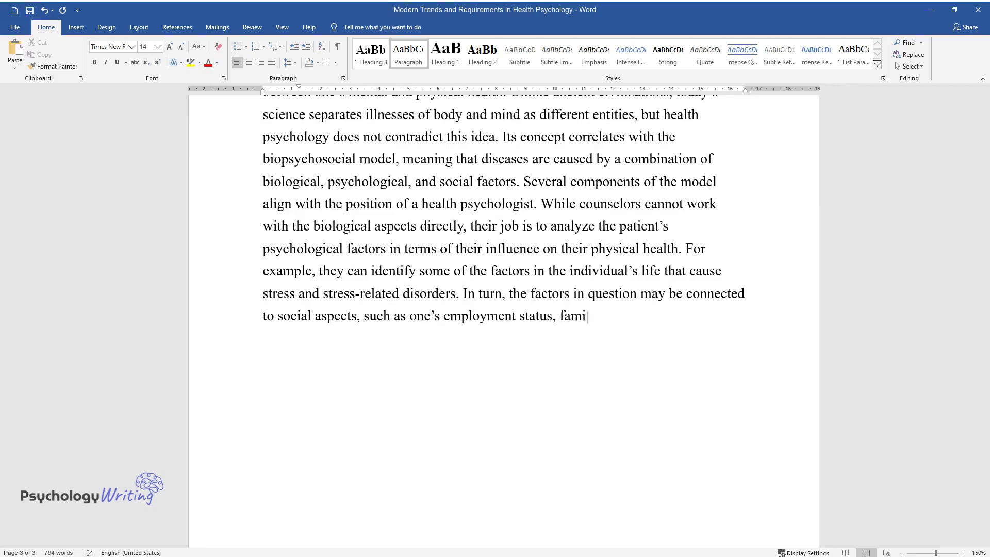
text(ons, or peer pressure. Th)
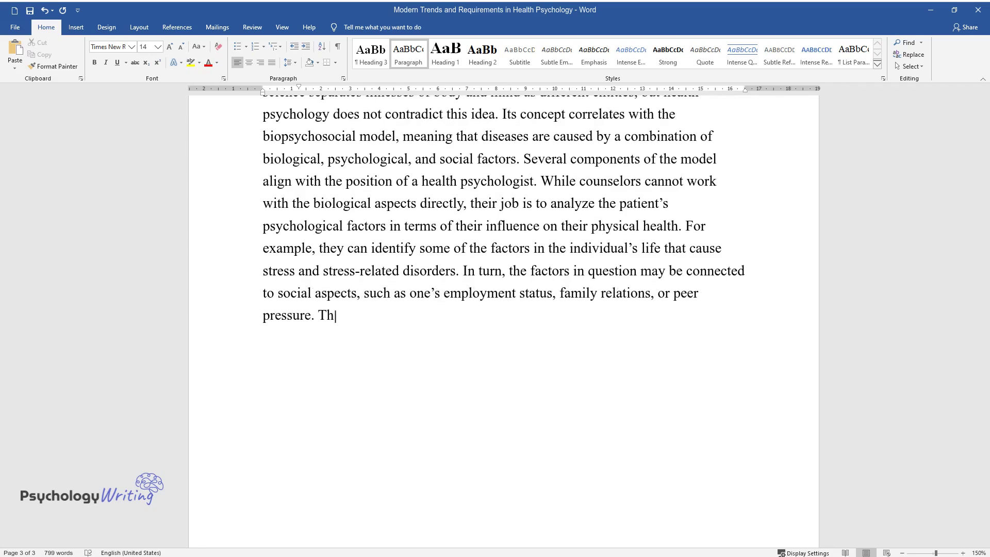
text(erefore, health psychologists wor)
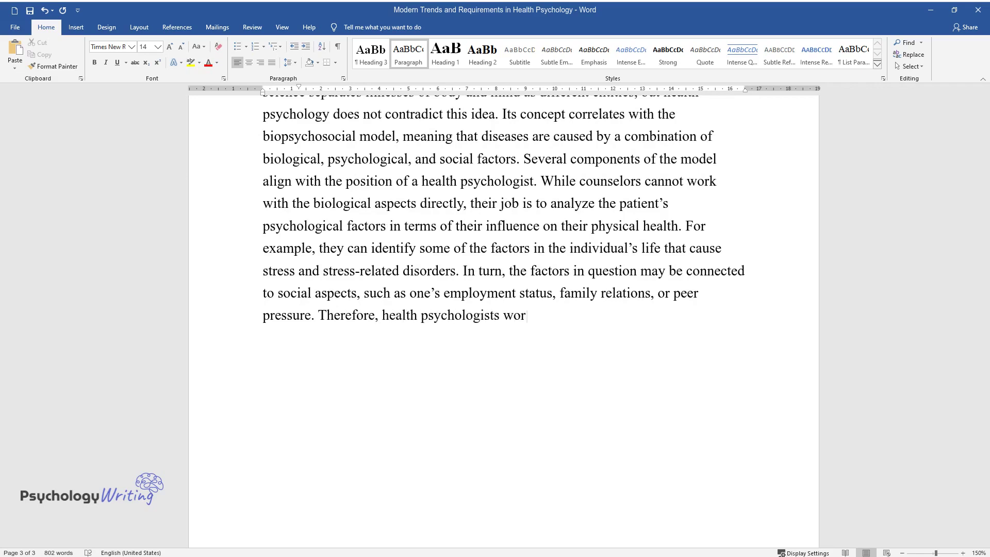
text(k with the psychological side of t)
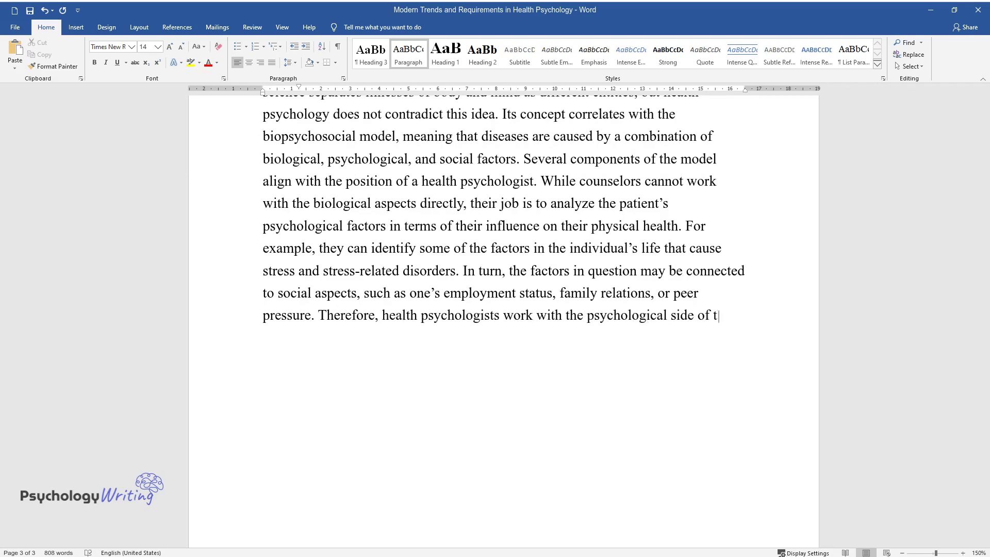
text(he model to determine its influence on the biological one.)
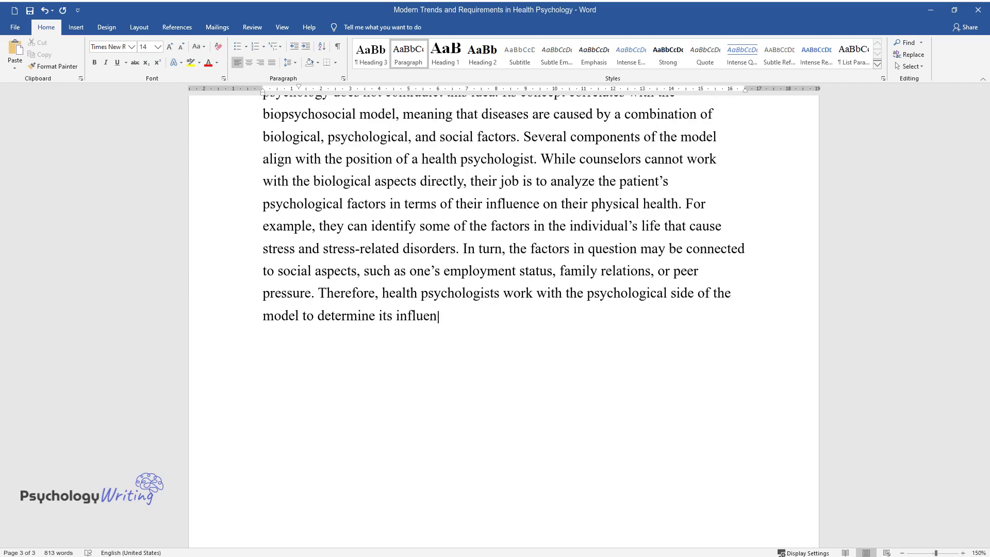
key(Return)
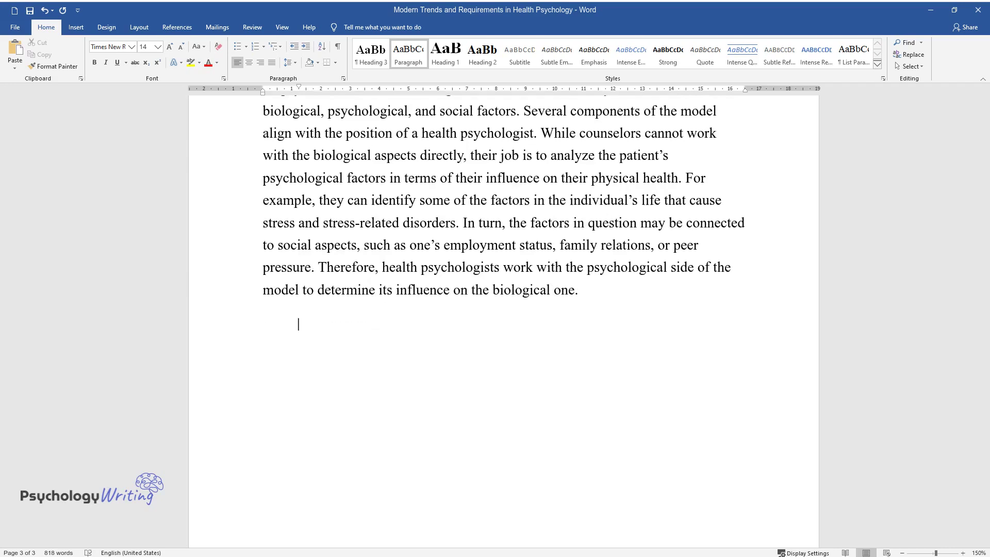
Type the paragraph 'Social aspects play an increasing role in modern psychology...' on diversity and counselor skills.
text(Social aspects play)
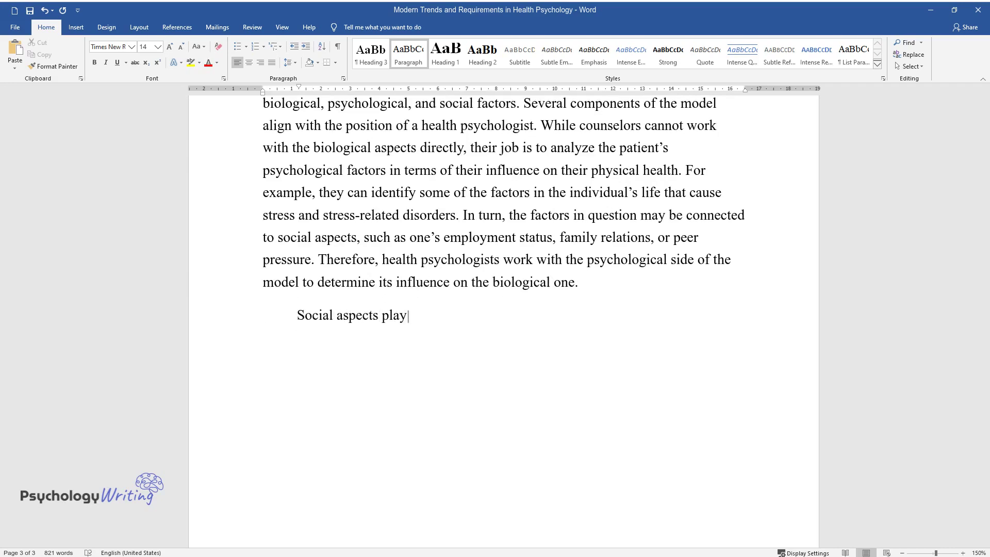
text( an increasing role in modern psyc)
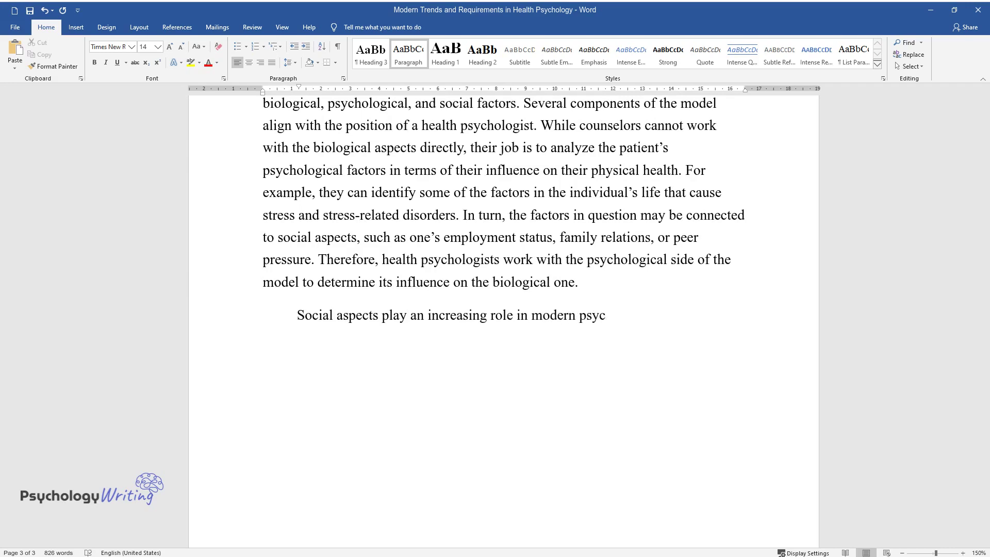
text(hology. Today's society is charact)
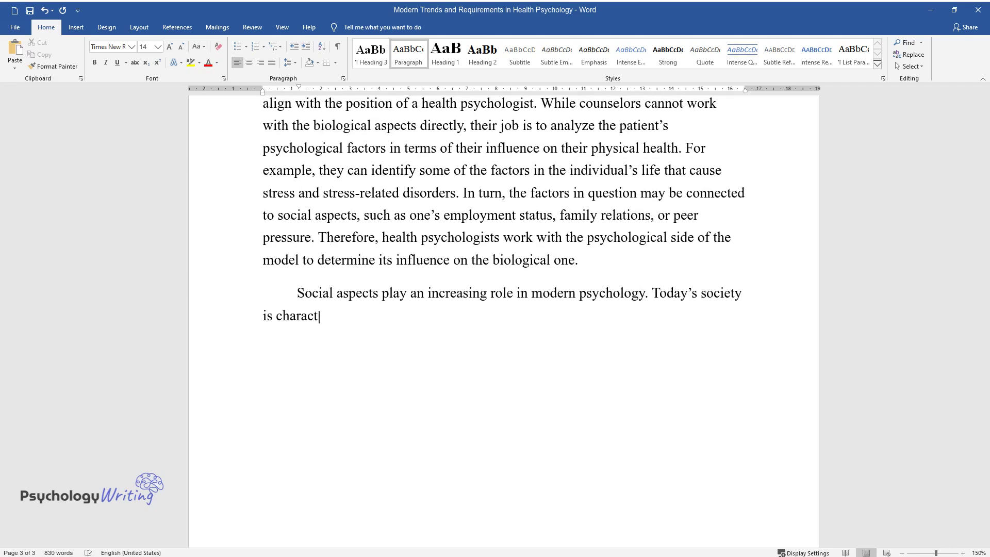
text(erized by its diversity in terms )
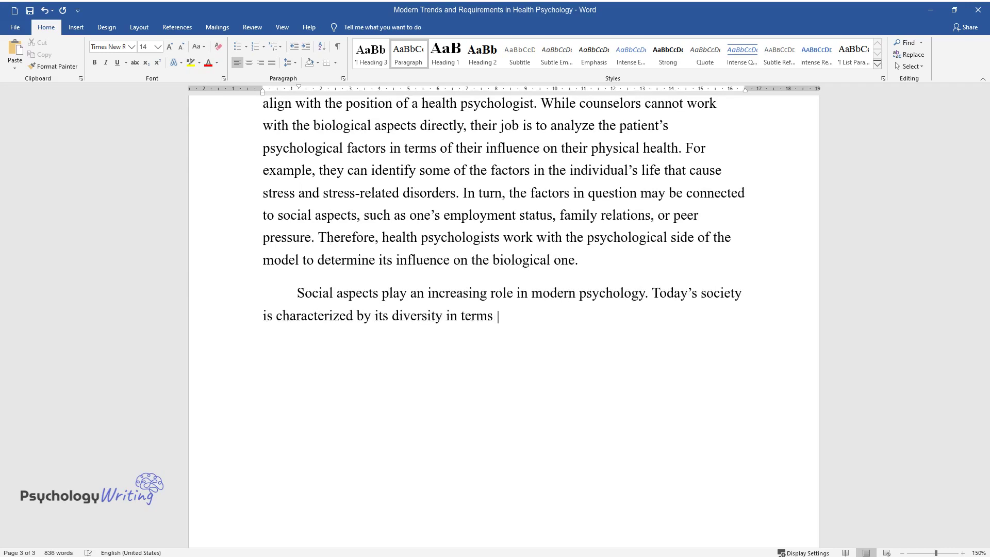
text(of cultures, ethnicities, and othe)
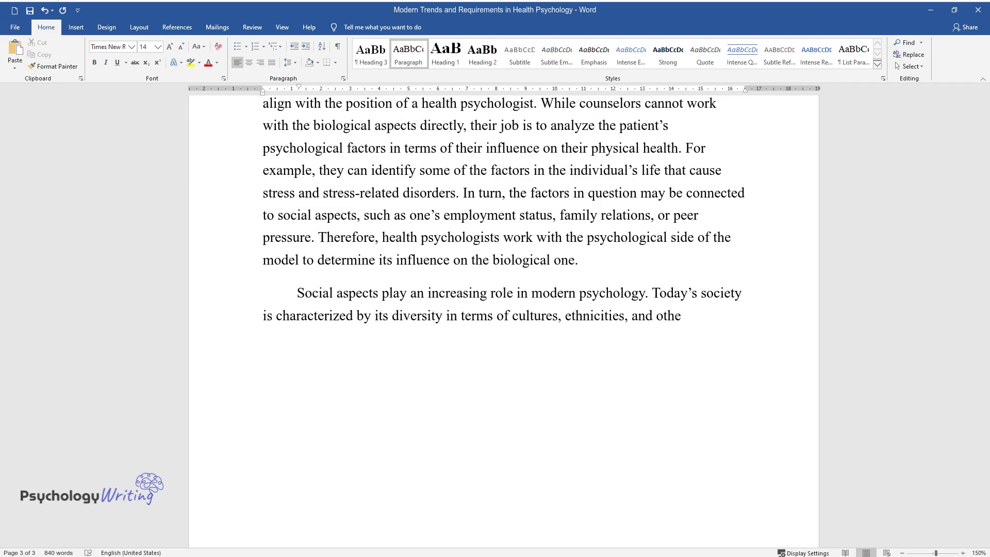
text(r variables. Accordingly, adequate)
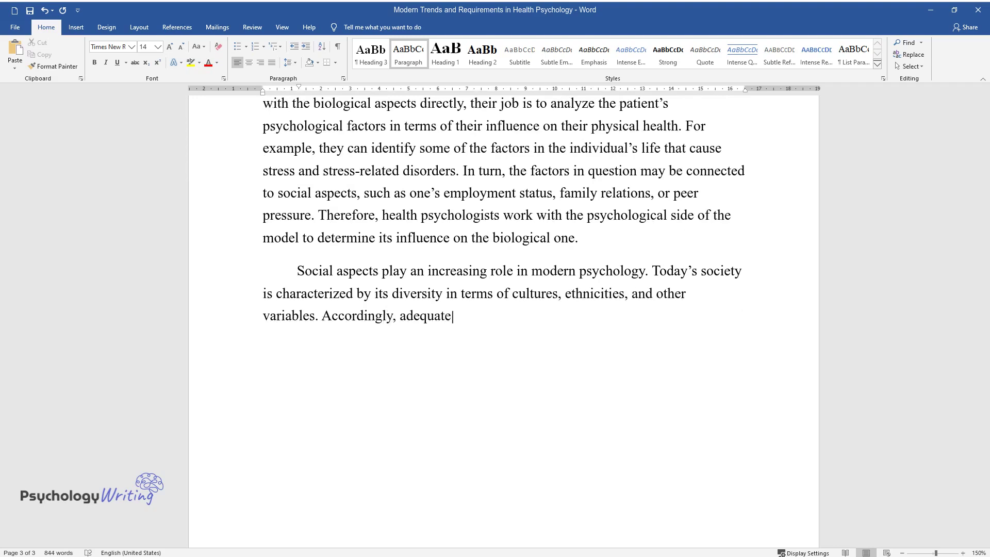
text( psychological help should take in)
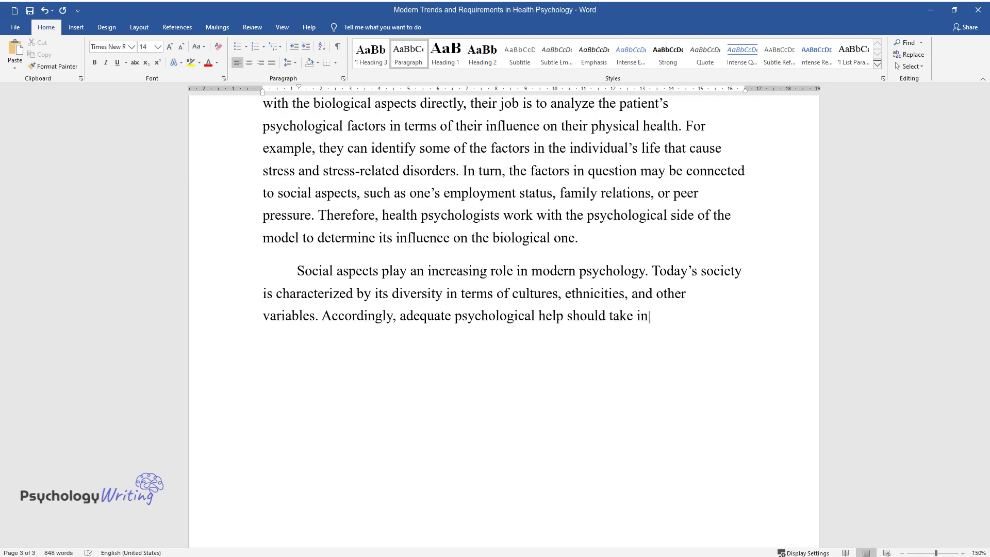
text(to account the social aspects of t)
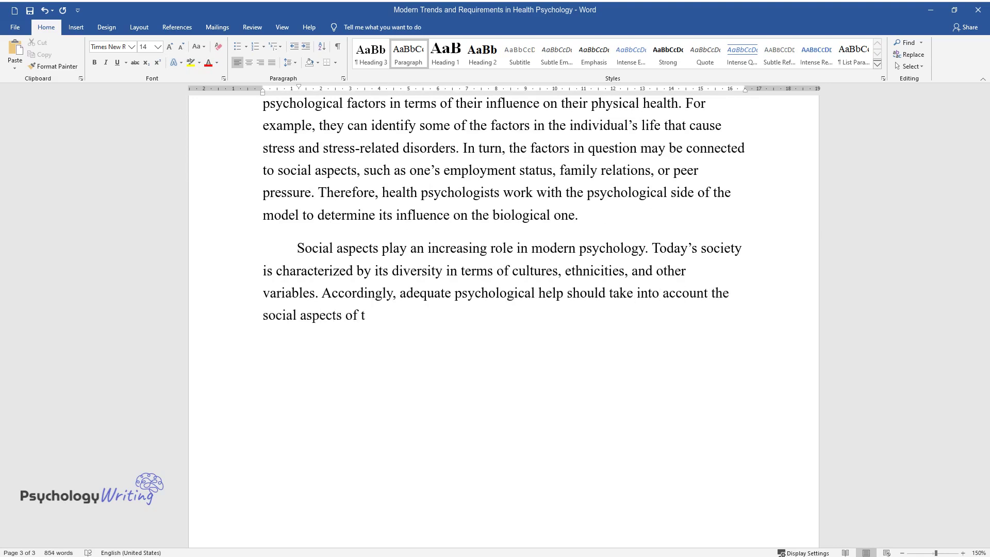
text(he patient's life, which is the re)
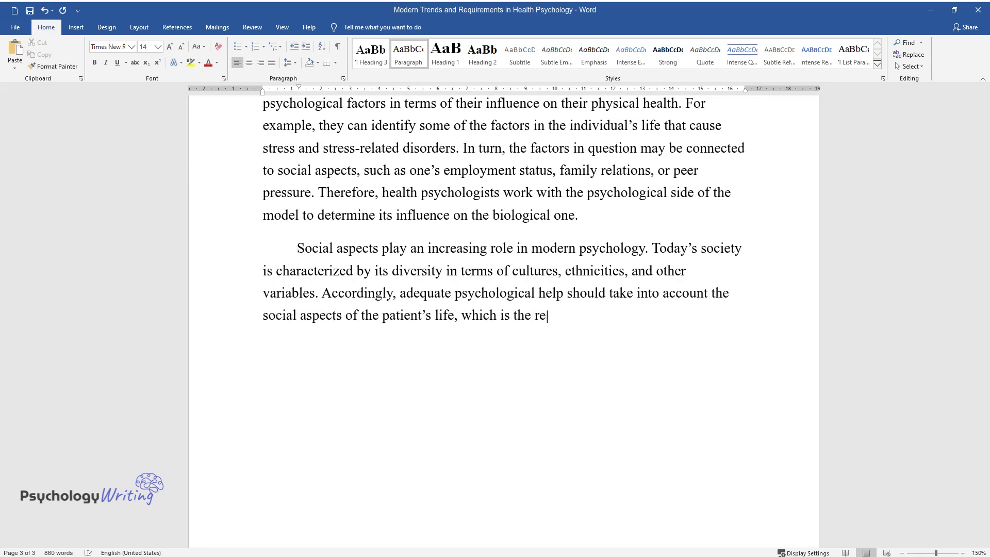
text(ason why a qualified counselor sho)
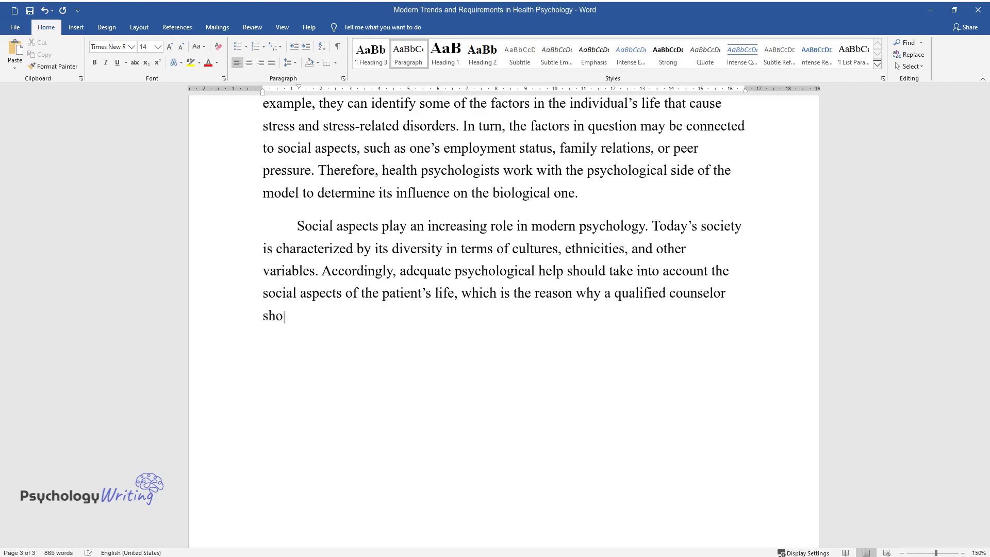
text(uld be flexible and adjust to the)
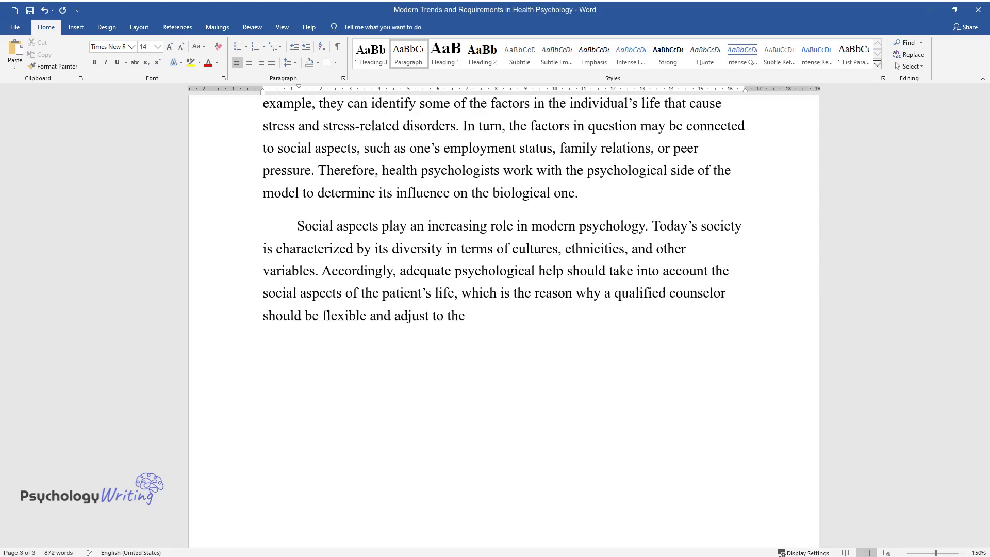
text( patients' needs. They must also possess strong comm)
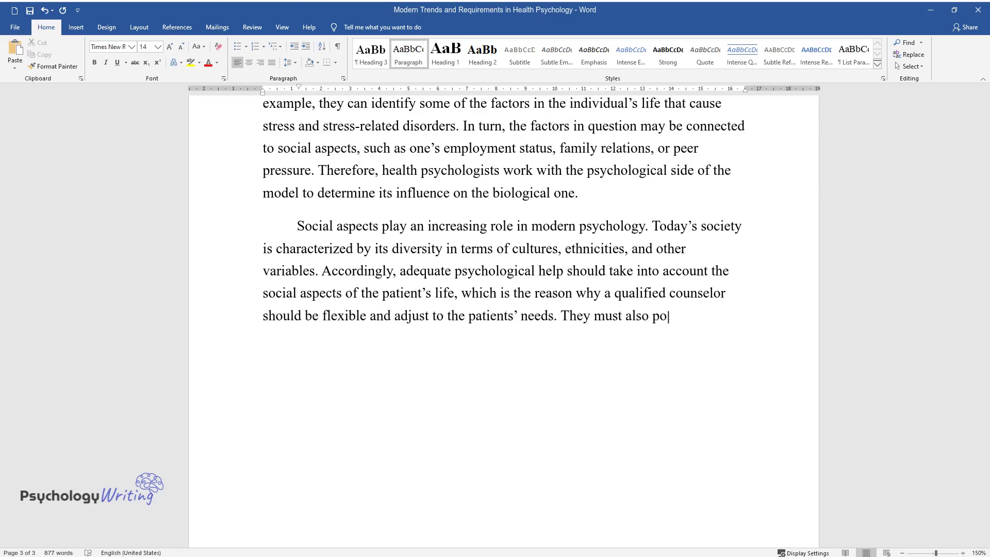
text(unication skills, including active listening, to es)
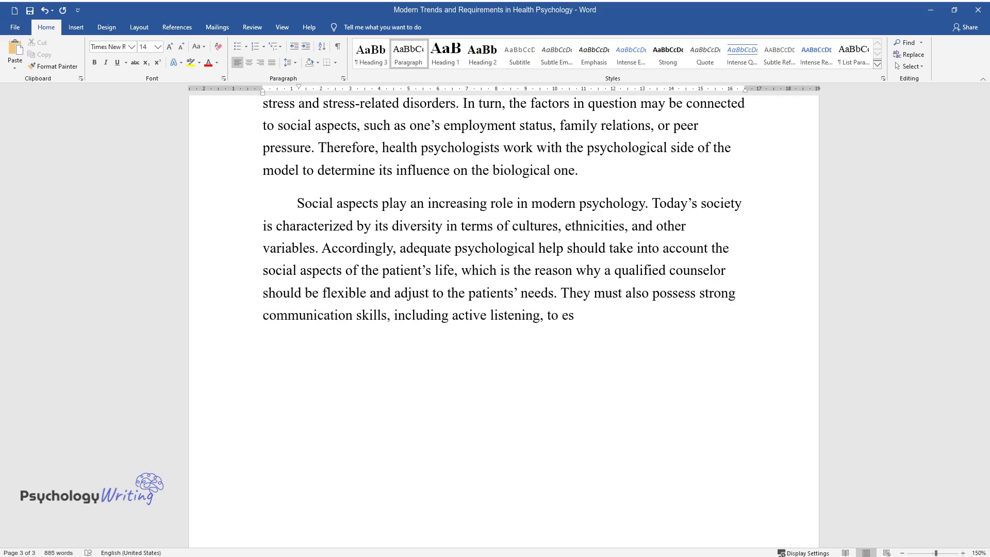
text(a connection with their patients. Overall,)
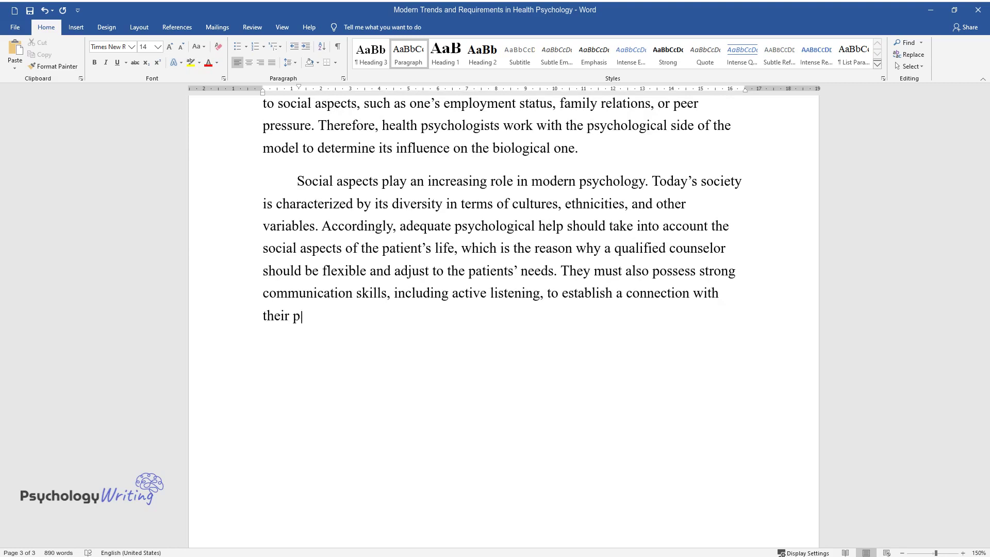
text( this is a rapidl)
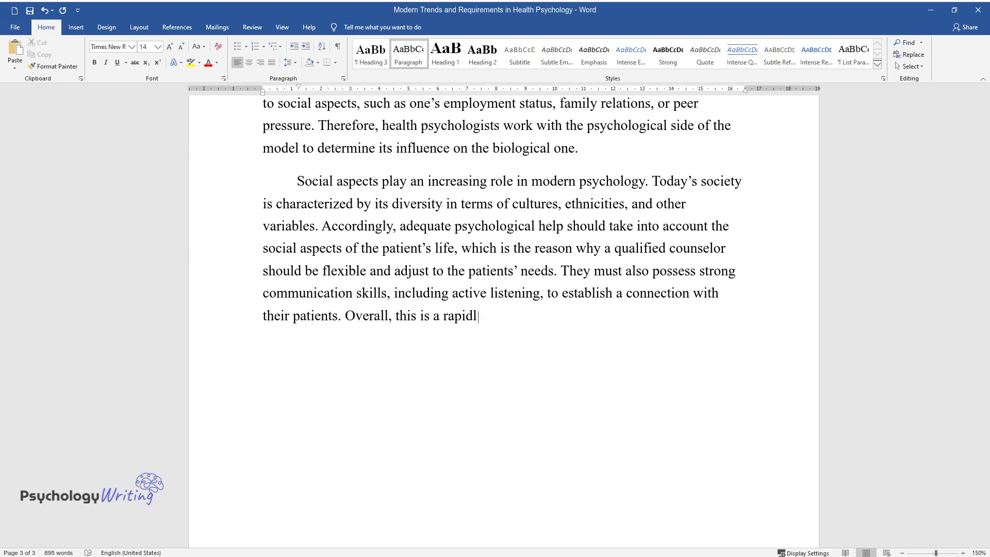
text(y developing field, which offers g)
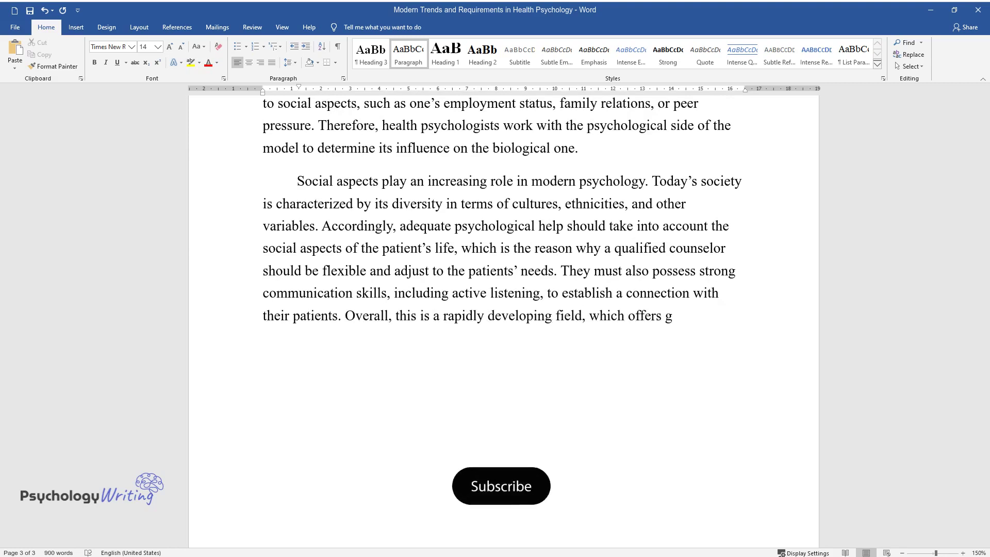
text(reat opportunities for those who d)
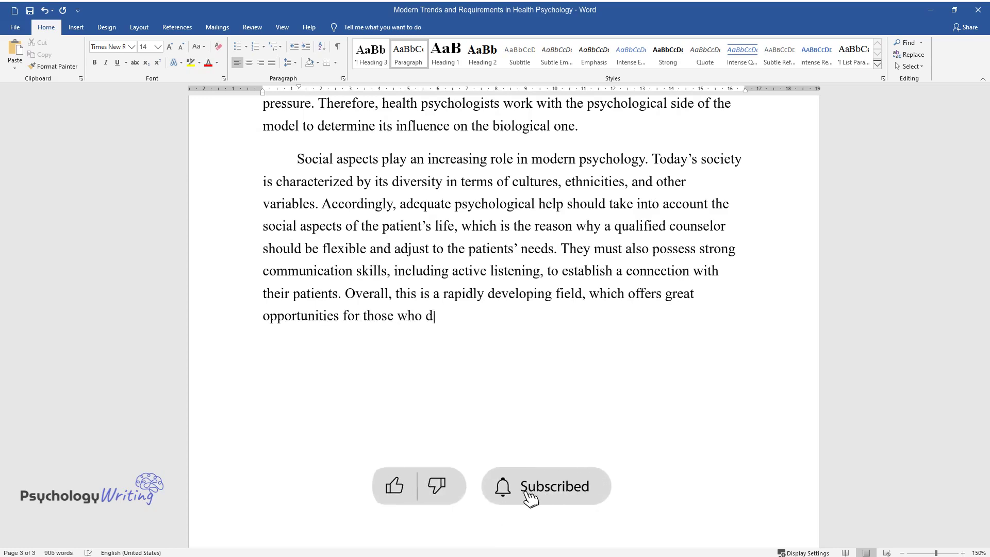
text(ecide to pursue it, while being de)
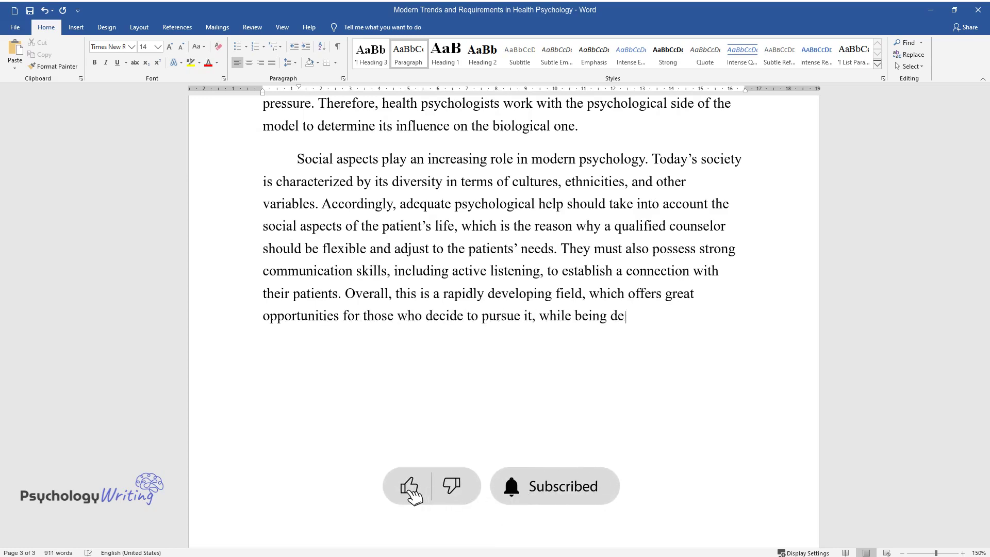
text(manding in terms of the specialist)
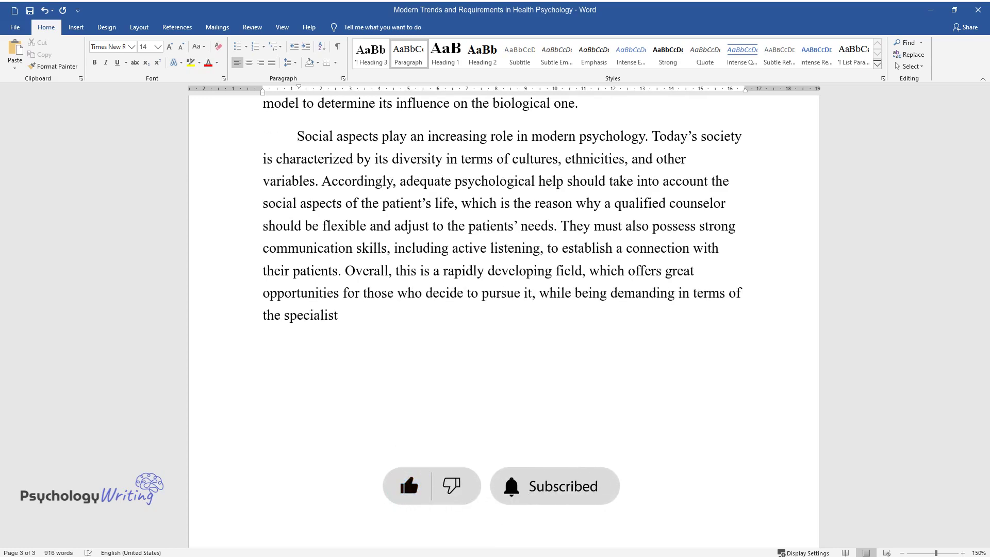